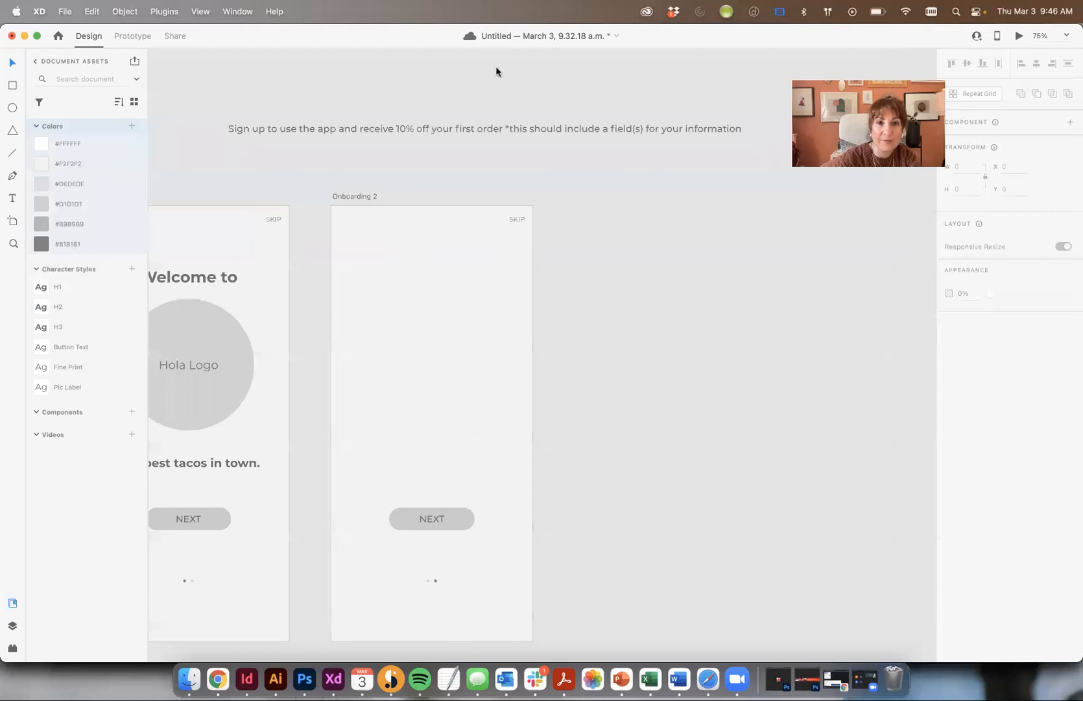
# - Copy the long sign-up sentence into Onboarding 2 and start editing the copy
pyautogui.click(276, 130)
pyautogui.moveTo(279, 133); pyautogui.dragTo(404, 306)
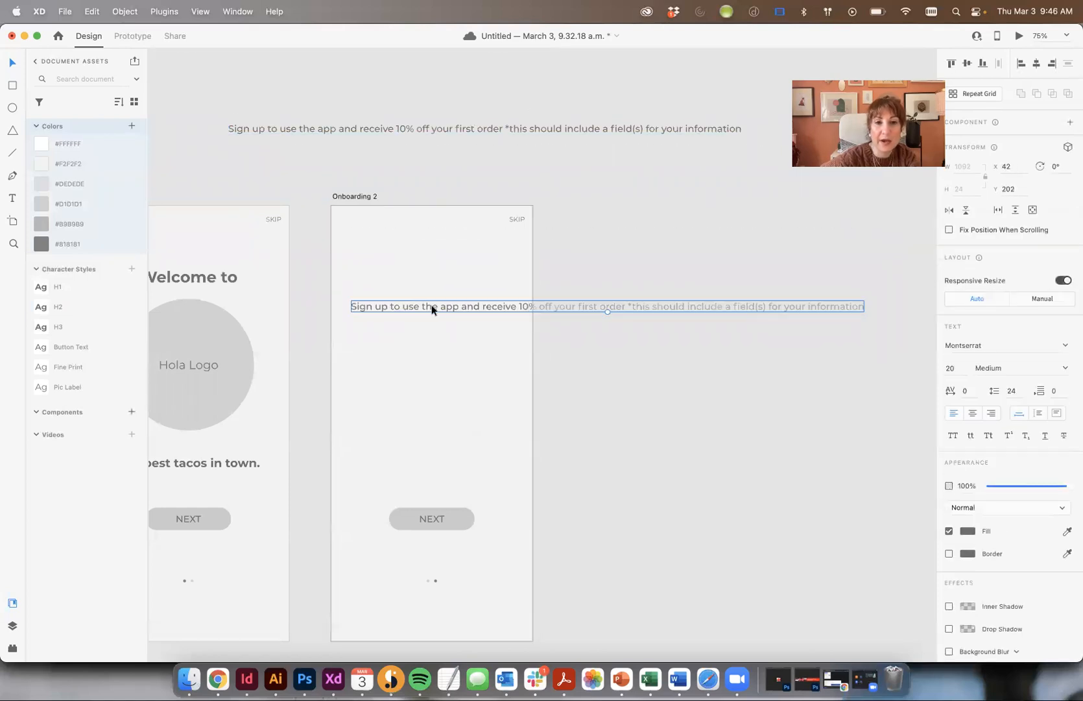
pyautogui.doubleClick(456, 306)
pyautogui.click(483, 306)
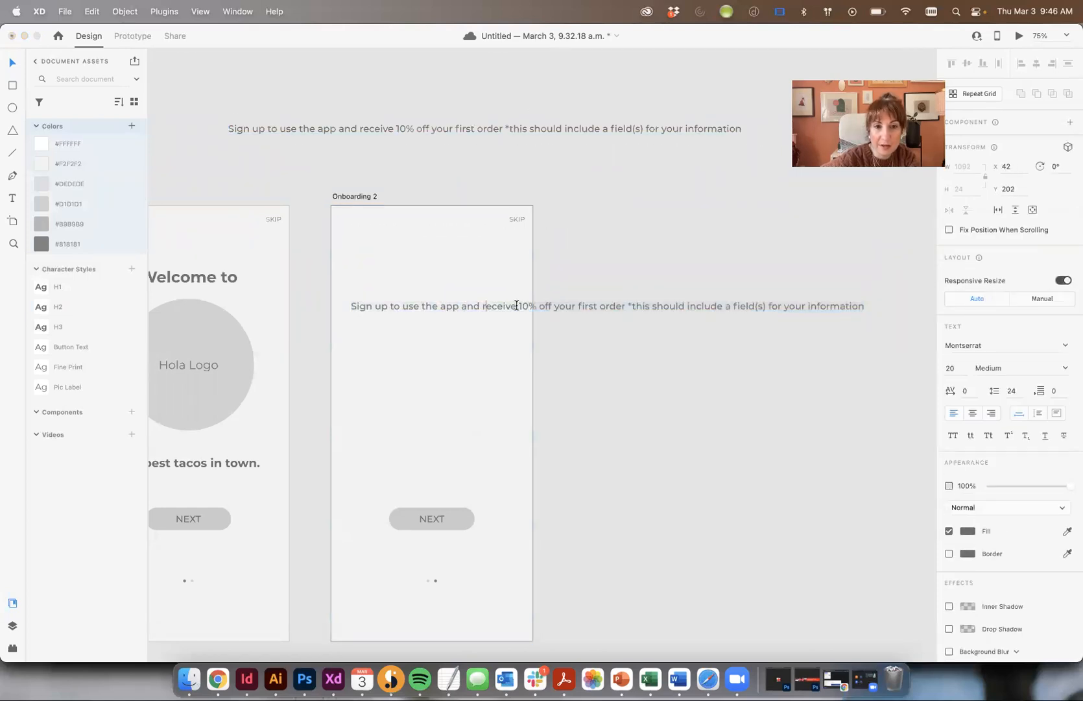
pyautogui.moveTo(517, 308); pyautogui.dragTo(250, 315)
# - Trim the copy down to 'Sign up to use the app and receive'
pyautogui.click(448, 309)
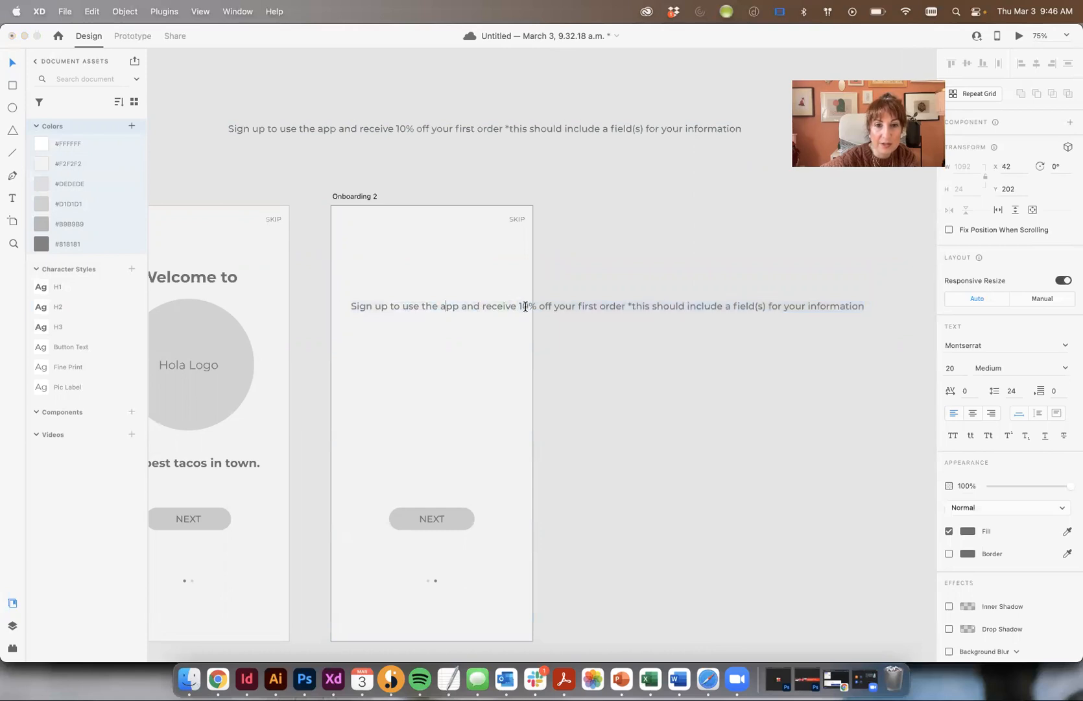
pyautogui.moveTo(517, 306); pyautogui.dragTo(358, 306)
pyautogui.press('cmd+x')
pyautogui.press('cmd+a')
pyautogui.press('cmd+v')
pyautogui.click(13, 63)
pyautogui.click(650, 313)
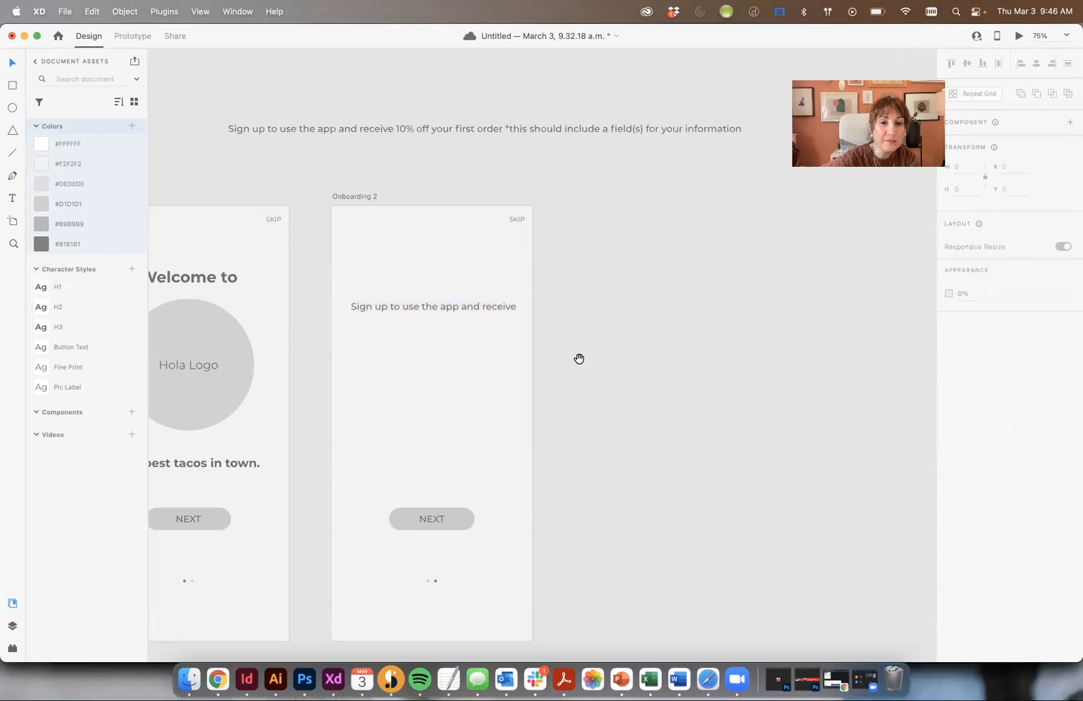
pyautogui.moveTo(580, 359); pyautogui.dragTo(632, 328)
pyautogui.click(505, 275)
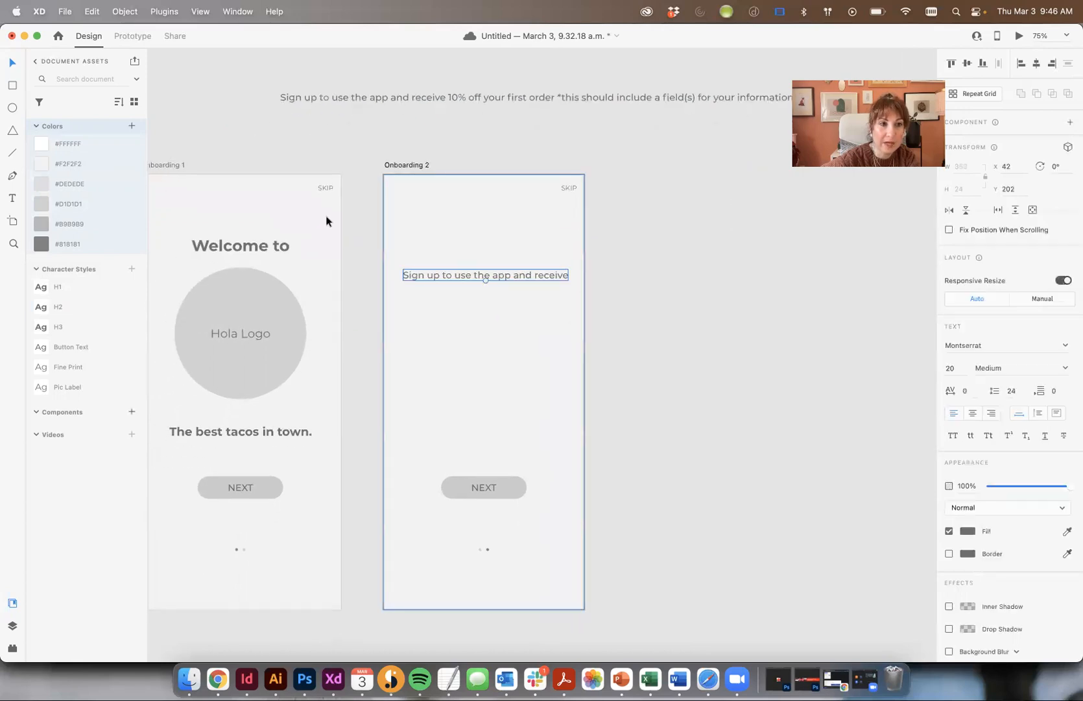
# - Apply the H3 style to the sign-up text and move it up against the grid column edge
pyautogui.click(58, 312)
pyautogui.click(67, 330)
pyautogui.click(651, 319)
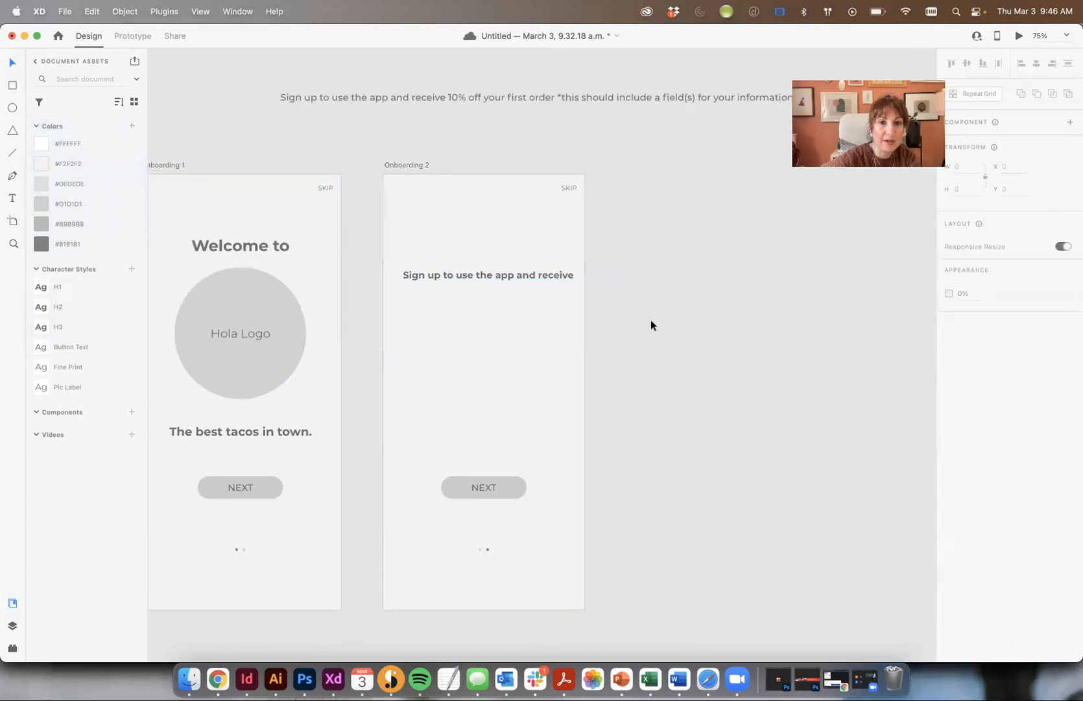
pyautogui.click(530, 278)
pyautogui.moveTo(530, 278); pyautogui.dragTo(526, 258)
pyautogui.press('super+shift+apostrophe')
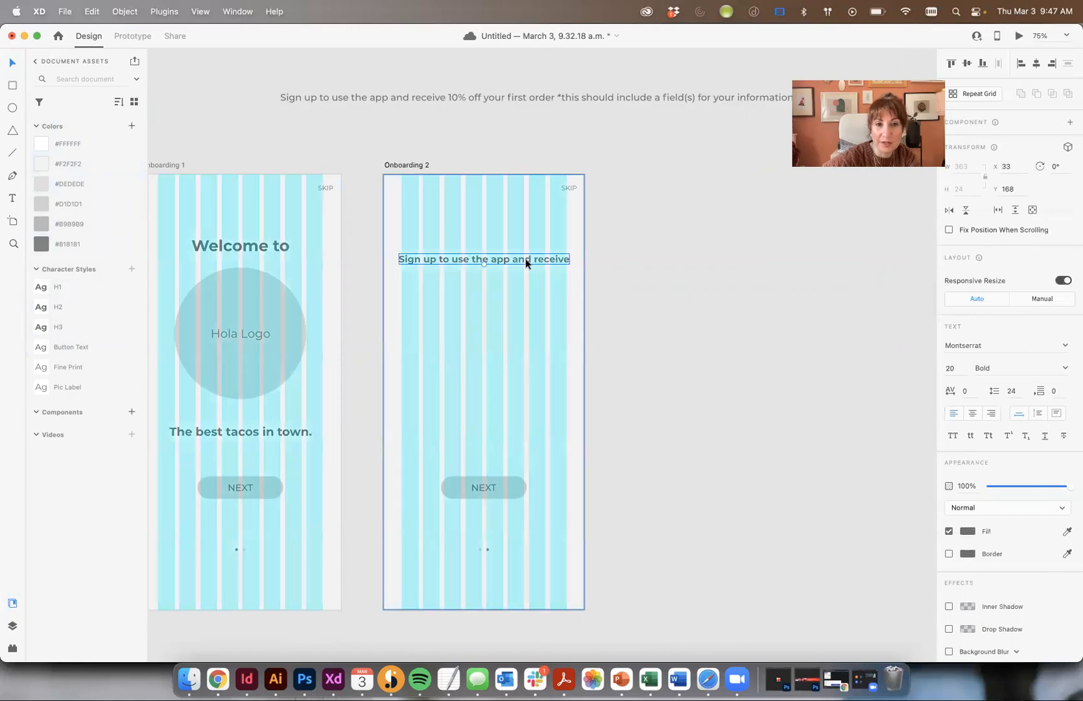
pyautogui.moveTo(495, 260); pyautogui.dragTo(479, 265)
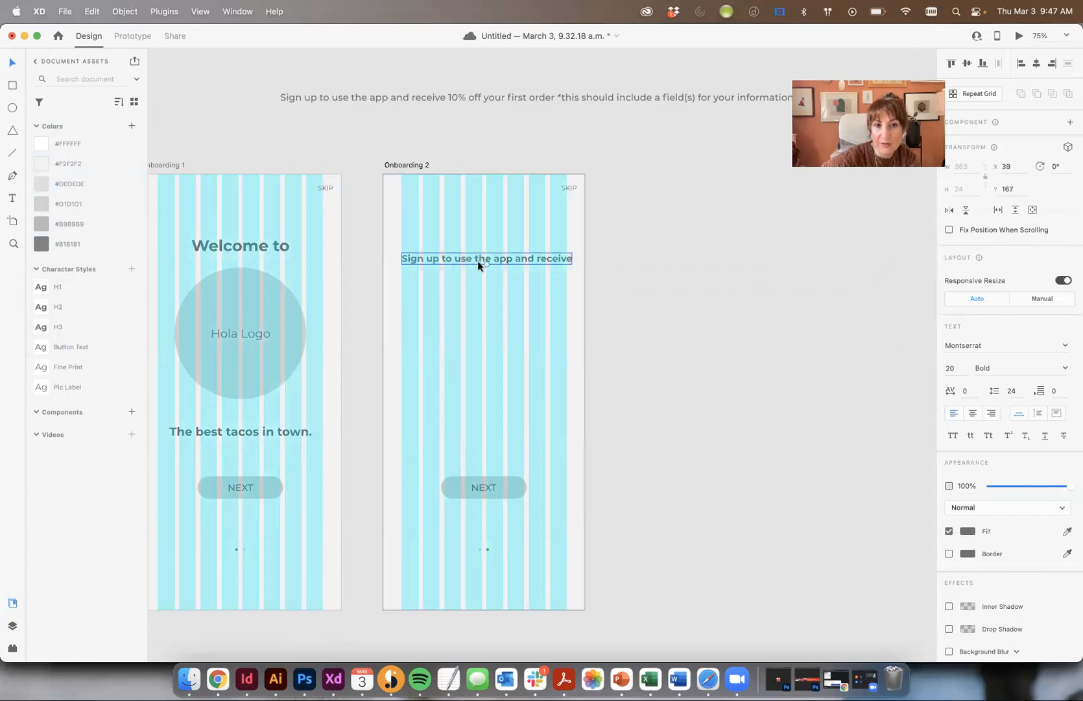
# - Break the text before 'and receive', save #707070 to document colours, and centre-align it
pyautogui.doubleClick(513, 259)
pyautogui.press('Right')
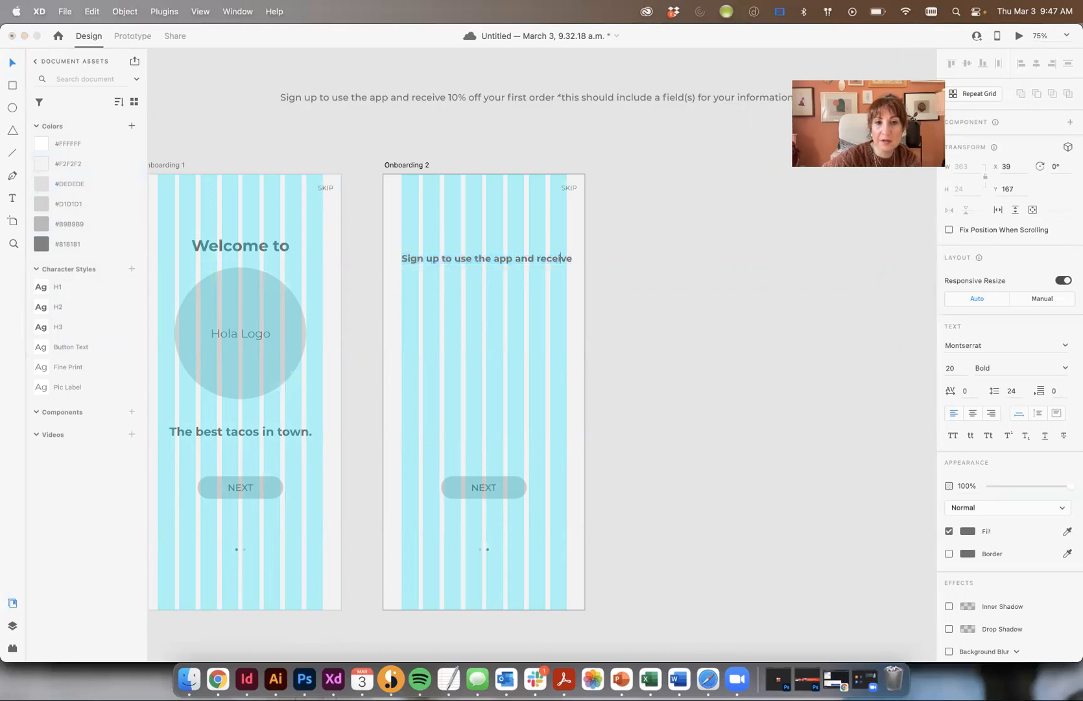
pyautogui.press('Return')
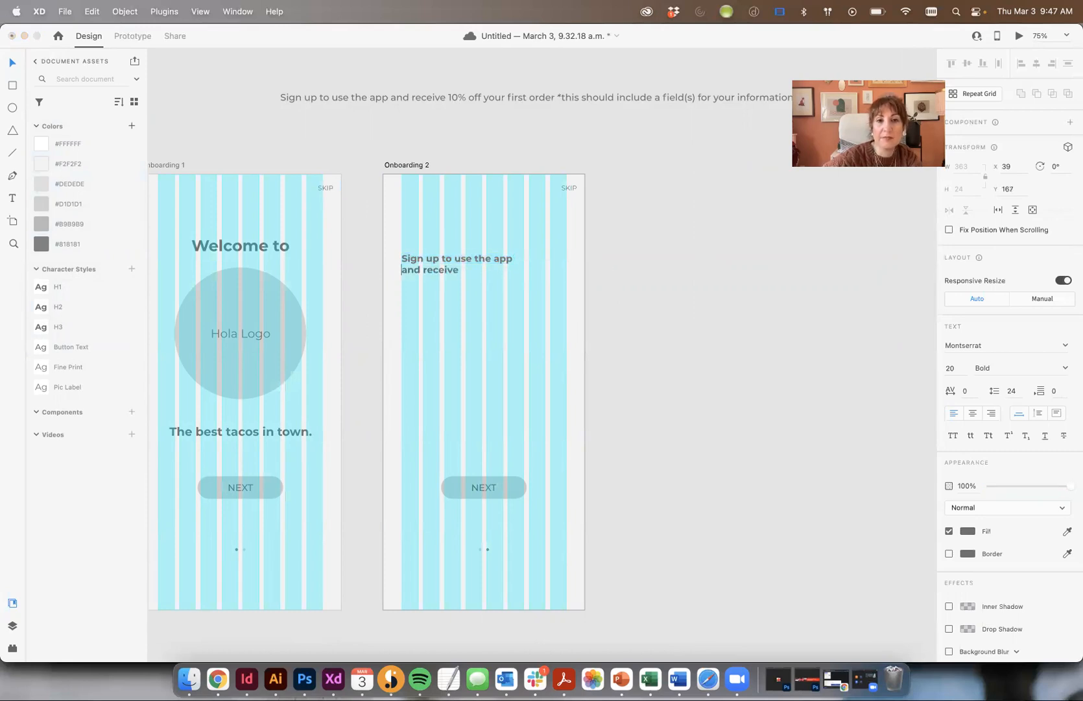
pyautogui.press('super+a')
pyautogui.press('super+shift+c')
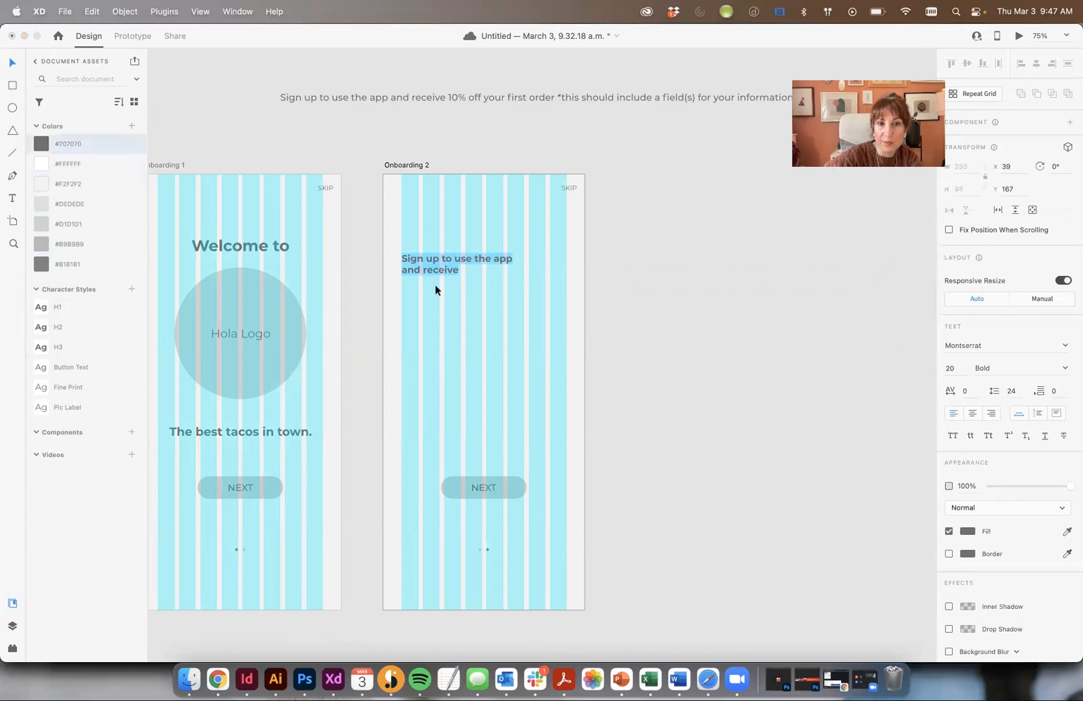
pyautogui.click(973, 413)
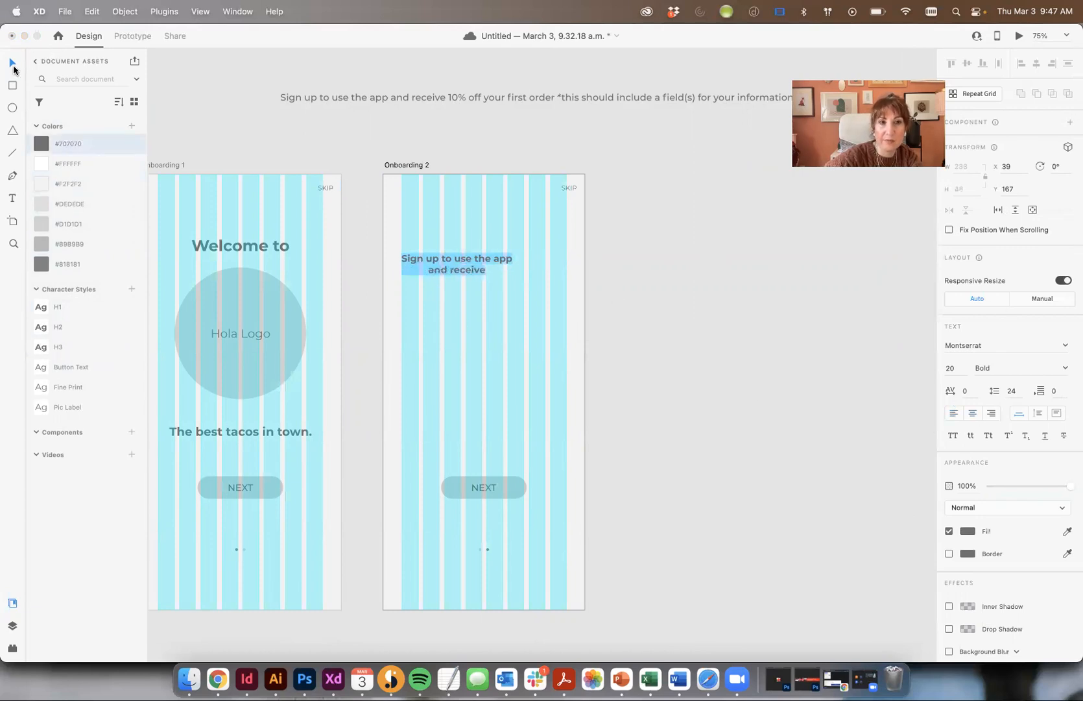
pyautogui.click(13, 66)
pyautogui.click(692, 267)
pyautogui.press('super+shift+apostrophe')
# - Move the sign-up heading out above the artboards and copy its text
pyautogui.moveTo(457, 261); pyautogui.dragTo(484, 264)
pyautogui.click(700, 263)
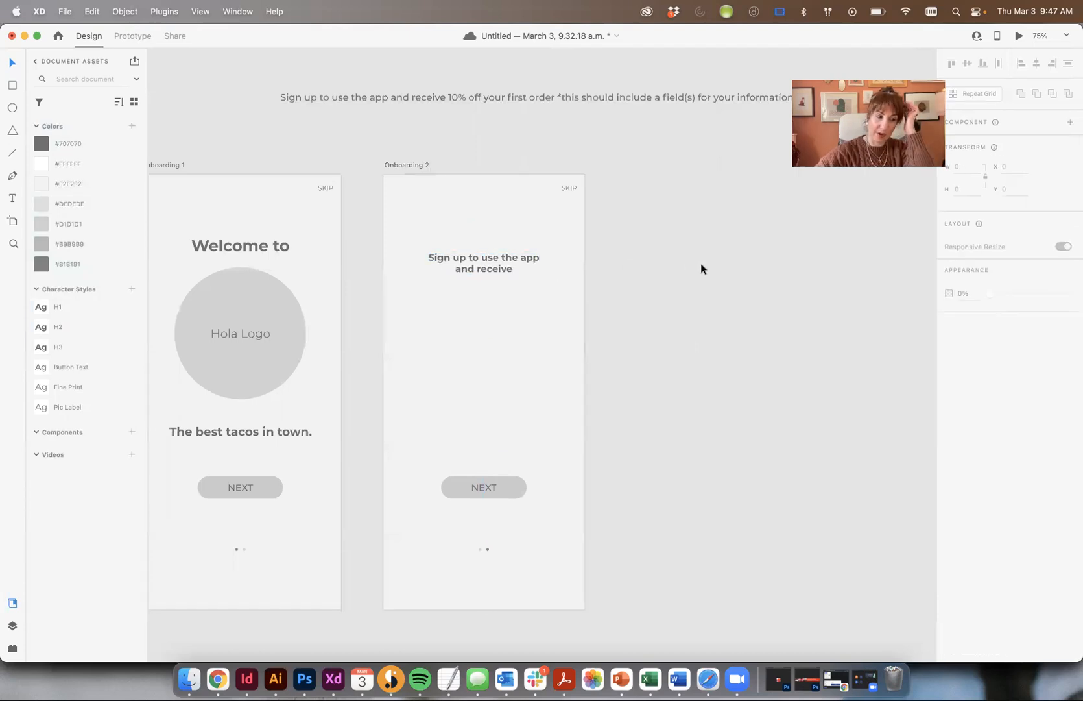
pyautogui.press('super+shift+apostrophe')
pyautogui.moveTo(500, 266); pyautogui.dragTo(500, 132)
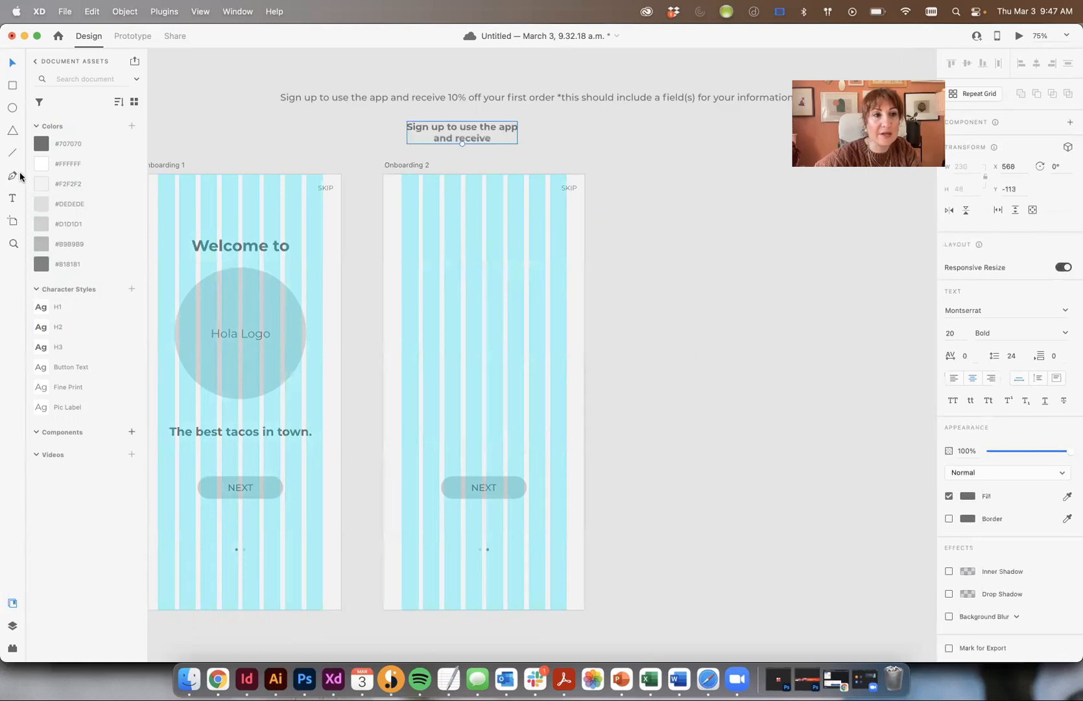
pyautogui.click(15, 203)
pyautogui.moveTo(423, 253); pyautogui.dragTo(545, 292)
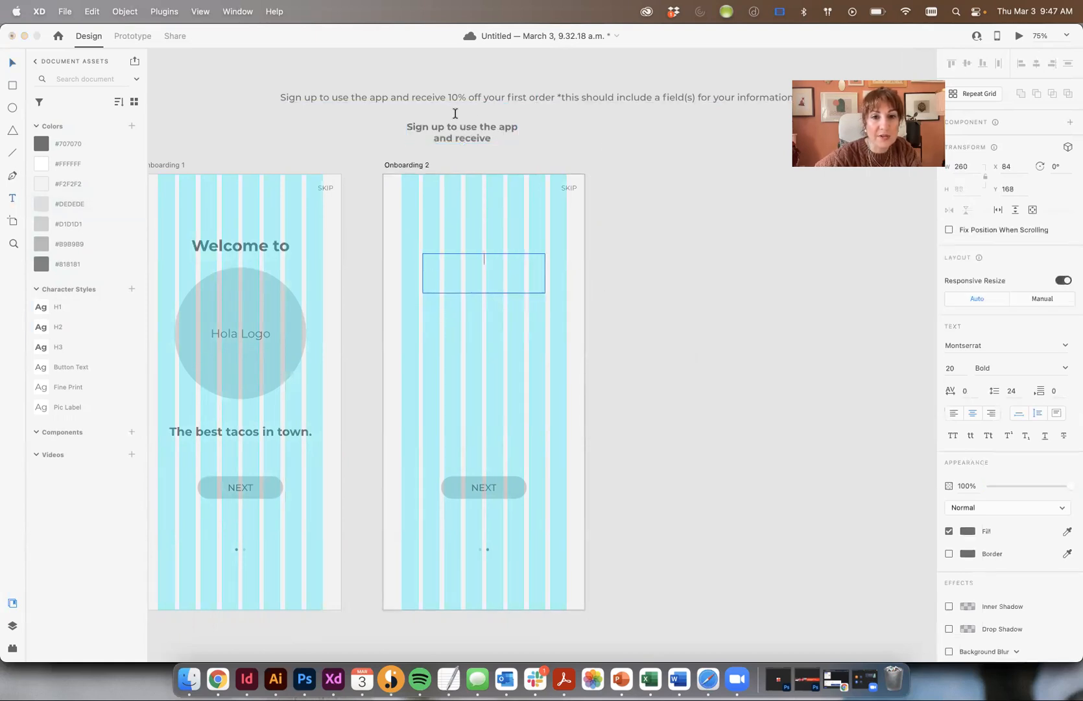
pyautogui.tripleClick(459, 133)
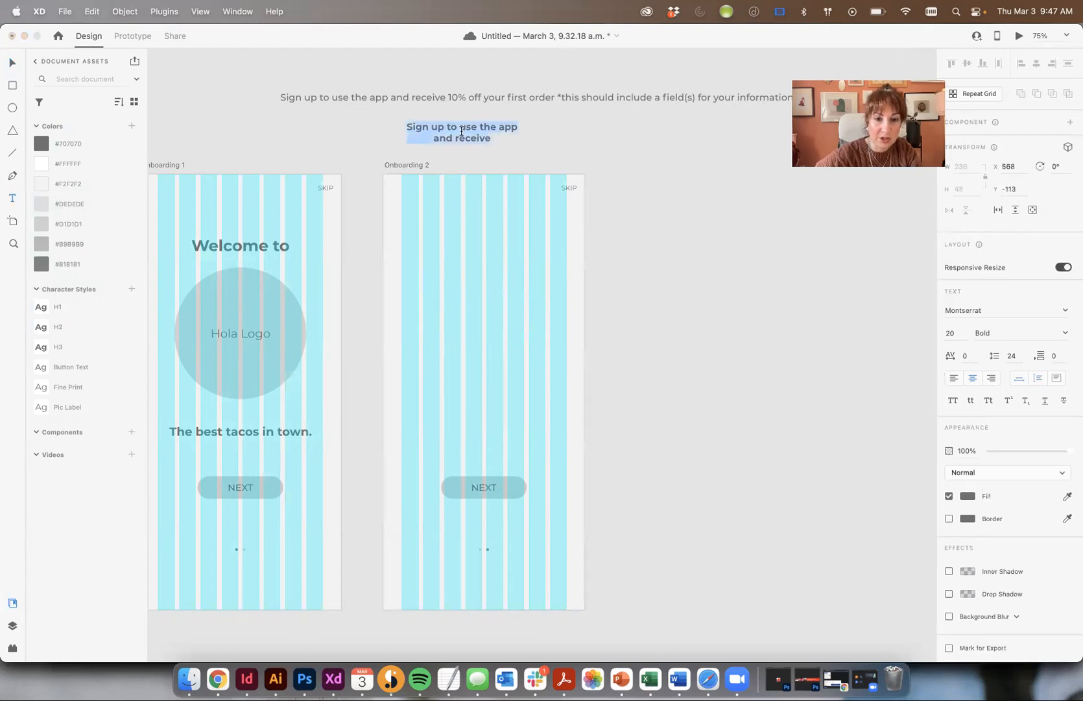
pyautogui.press('Escape')
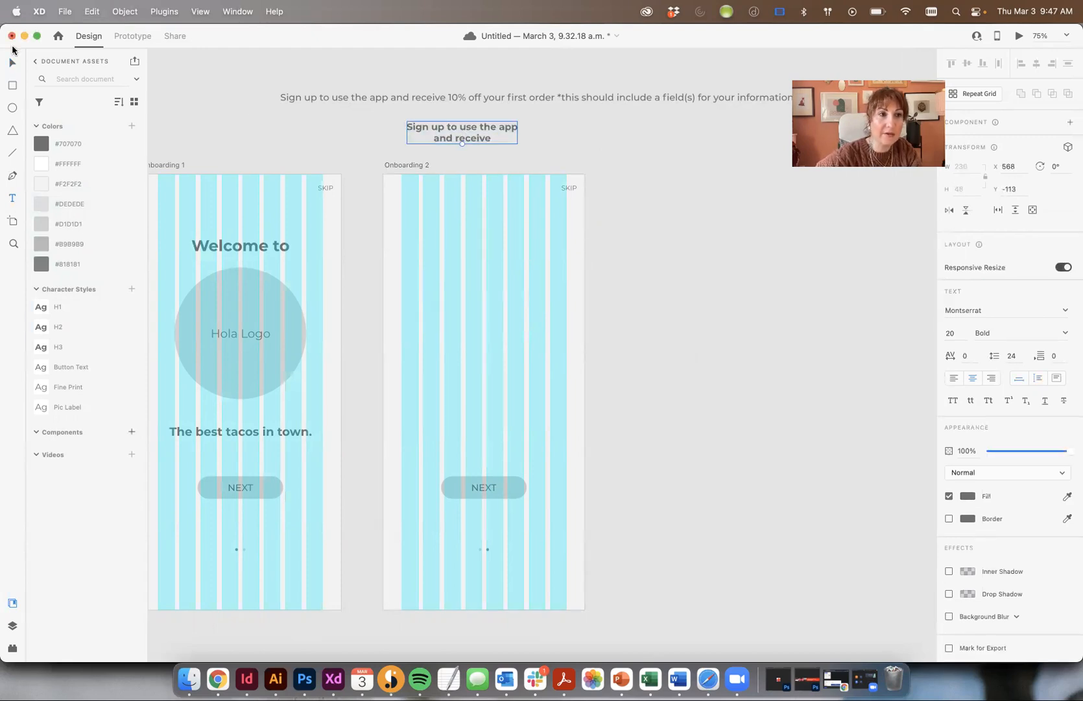
pyautogui.moveTo(722, 390); pyautogui.dragTo(353, 216)
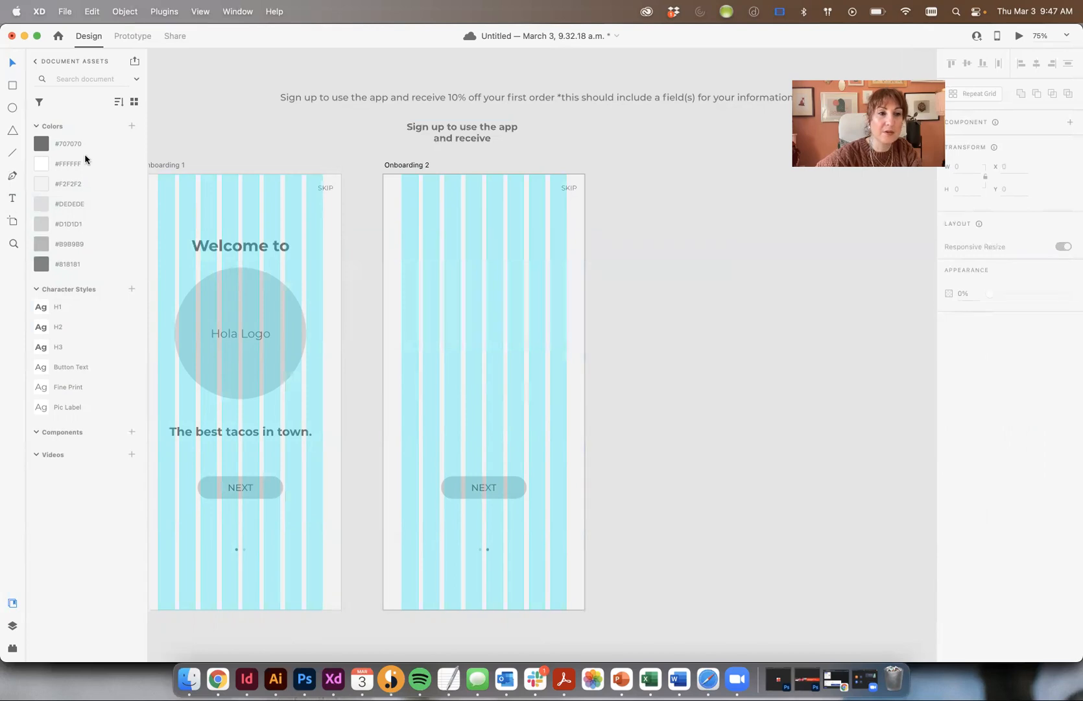
# - Paste the heading into a new text area near the top of Onboarding 2
pyautogui.click(12, 198)
pyautogui.moveTo(422, 242); pyautogui.dragTo(545, 264)
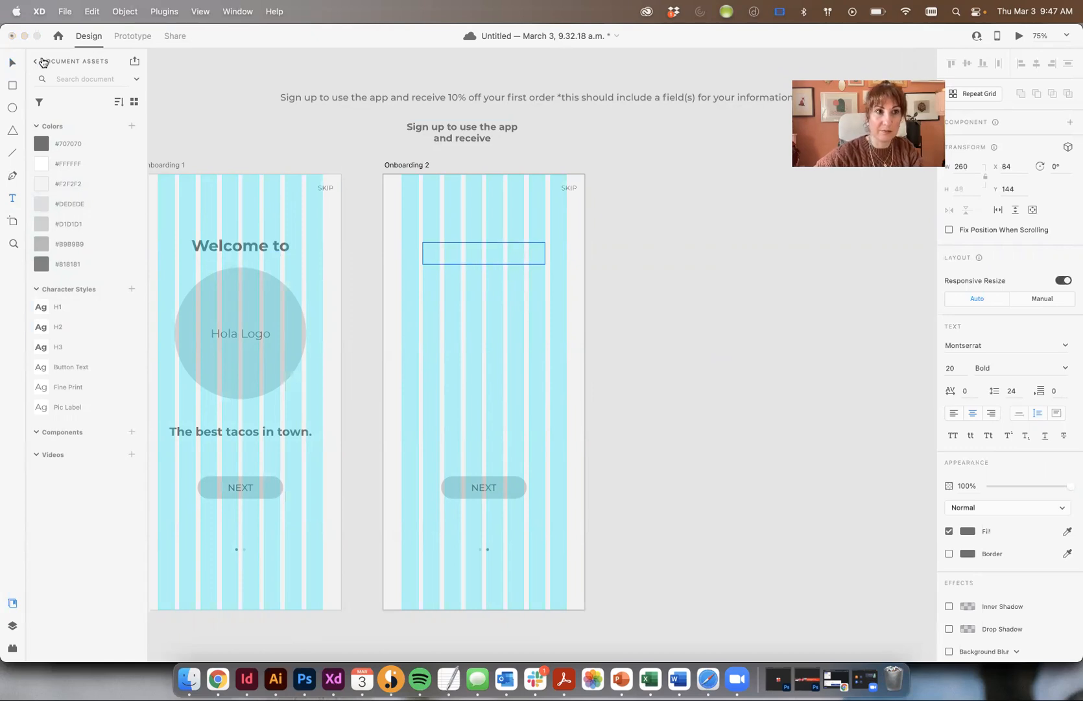
pyautogui.press('super+v')
pyautogui.click(13, 62)
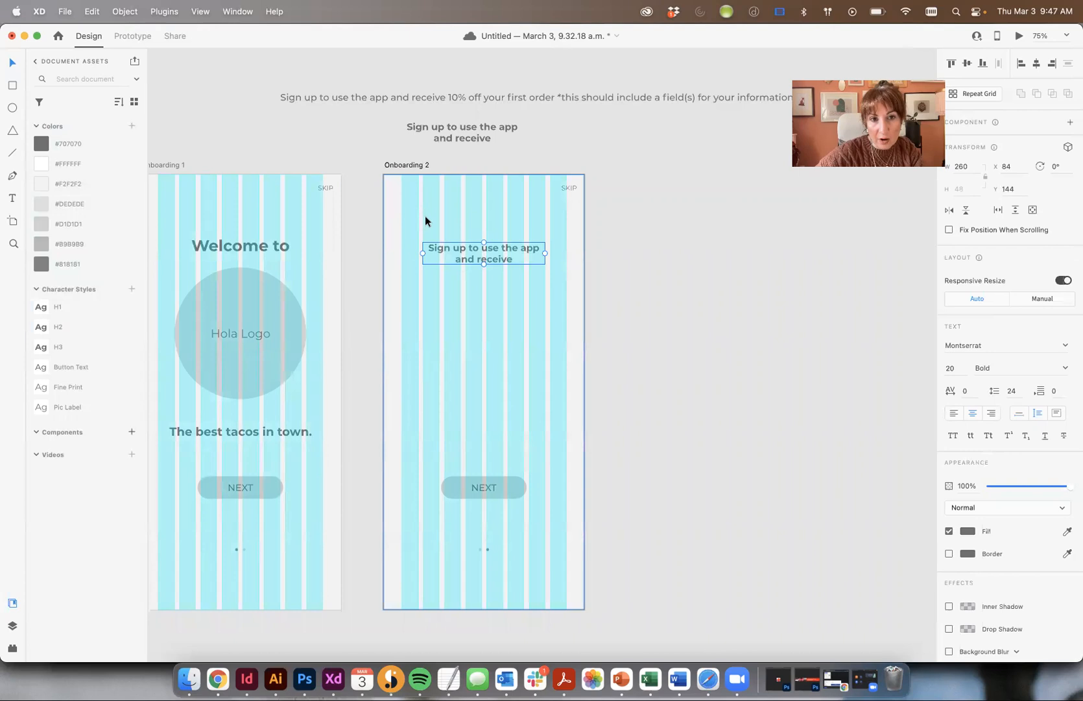
pyautogui.click(656, 265)
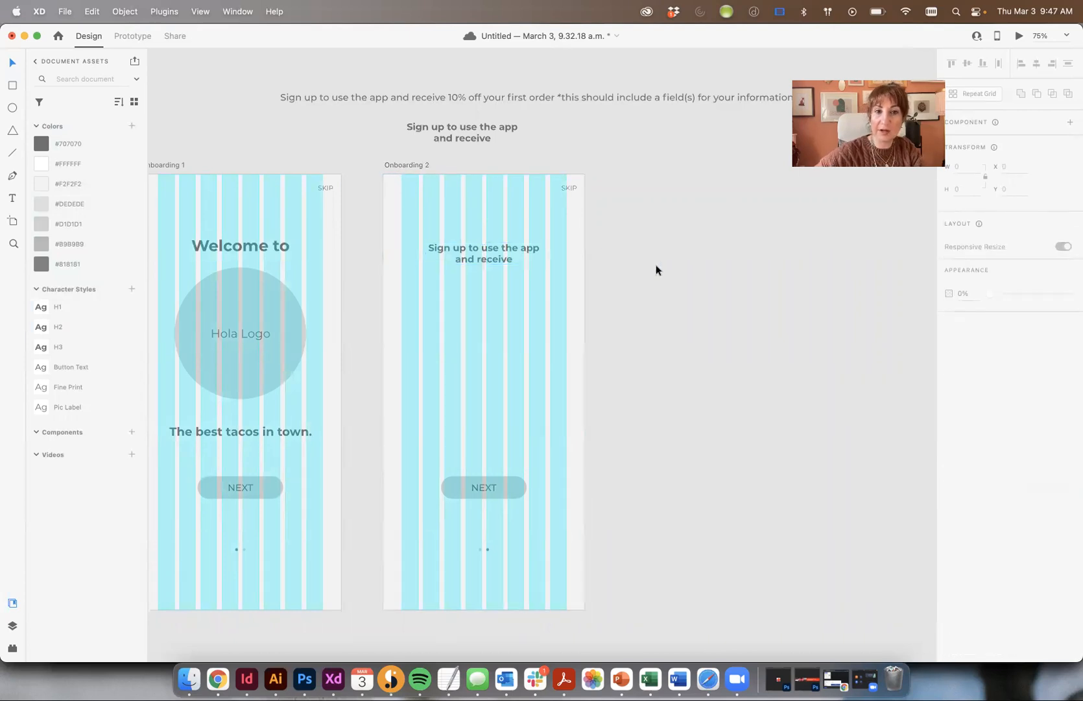
pyautogui.press('super+shift+apostrophe')
pyautogui.moveTo(656, 265); pyautogui.dragTo(635, 292)
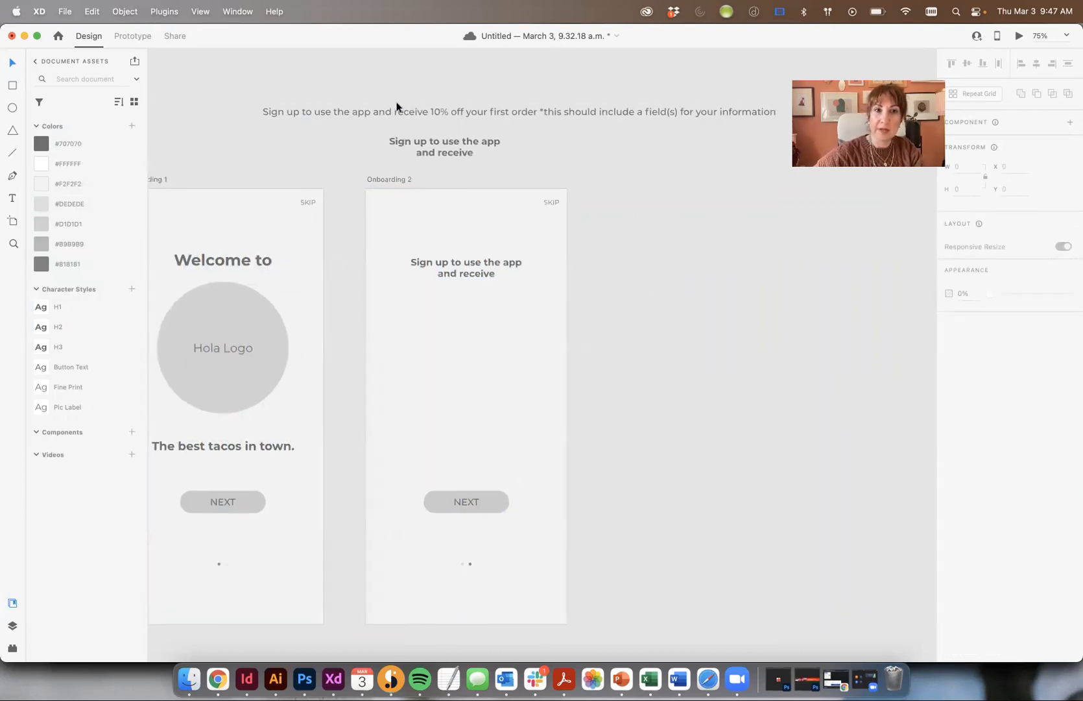
# - Copy the sentence into Onboarding 2 and reduce it to '10% off your first order'
pyautogui.click(443, 111)
pyautogui.moveTo(481, 111); pyautogui.dragTo(574, 349)
pyautogui.doubleClick(467, 351)
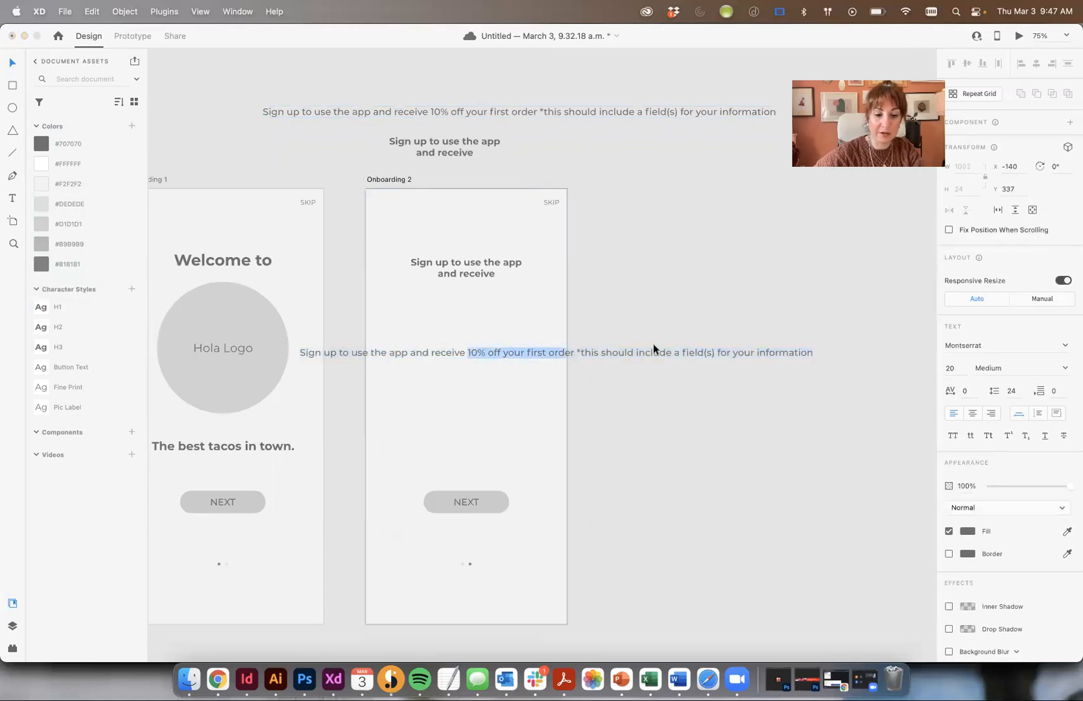
pyautogui.press('super+c')
pyautogui.press('super+a')
pyautogui.press('super+v')
pyautogui.click(14, 67)
pyautogui.moveTo(391, 358); pyautogui.dragTo(521, 328)
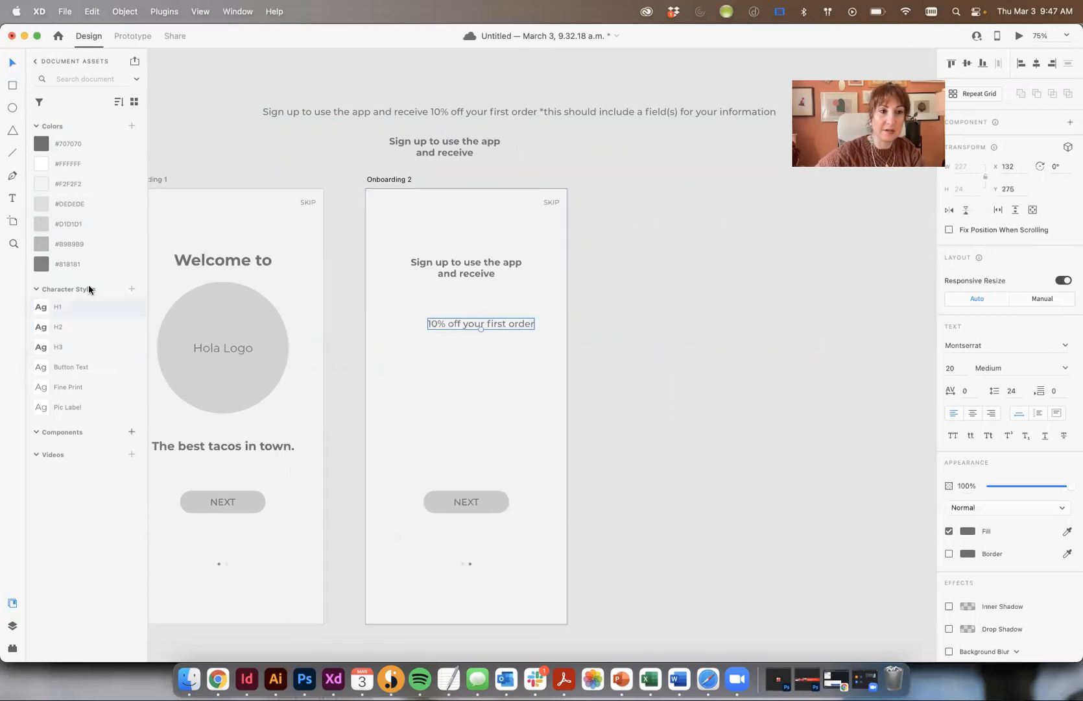
# - Paste the discount phrase into a new H1 text area below the sign-up heading
pyautogui.click(70, 305)
pyautogui.click(579, 340)
pyautogui.moveTo(480, 322); pyautogui.dragTo(427, 297)
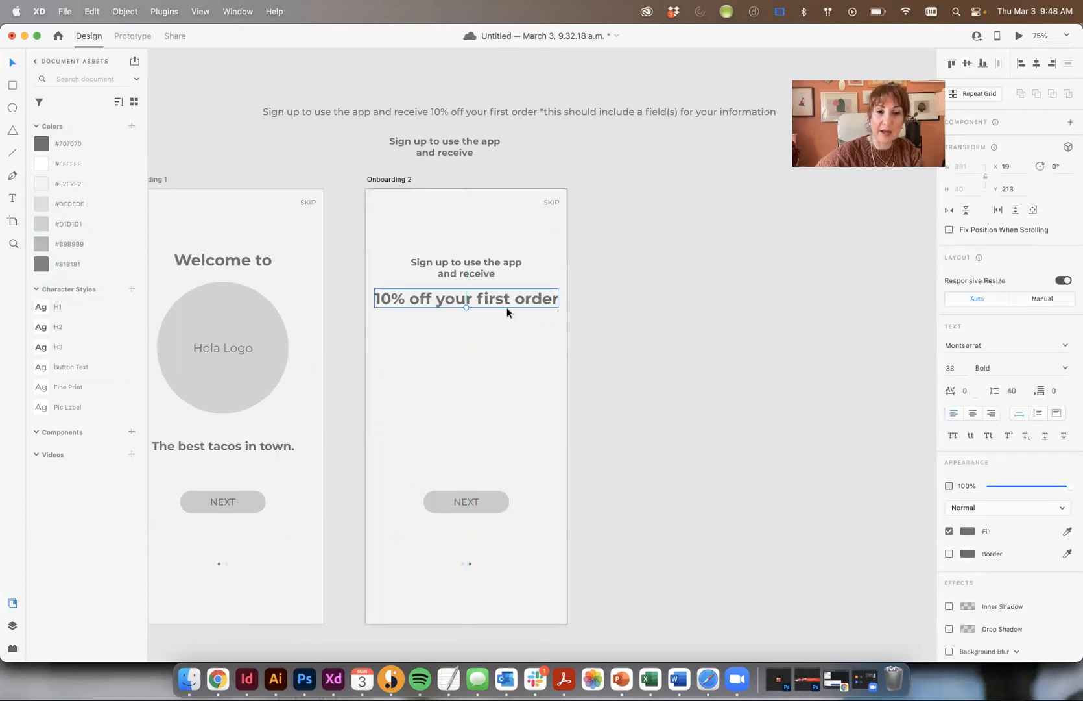
pyautogui.moveTo(502, 300); pyautogui.dragTo(742, 196)
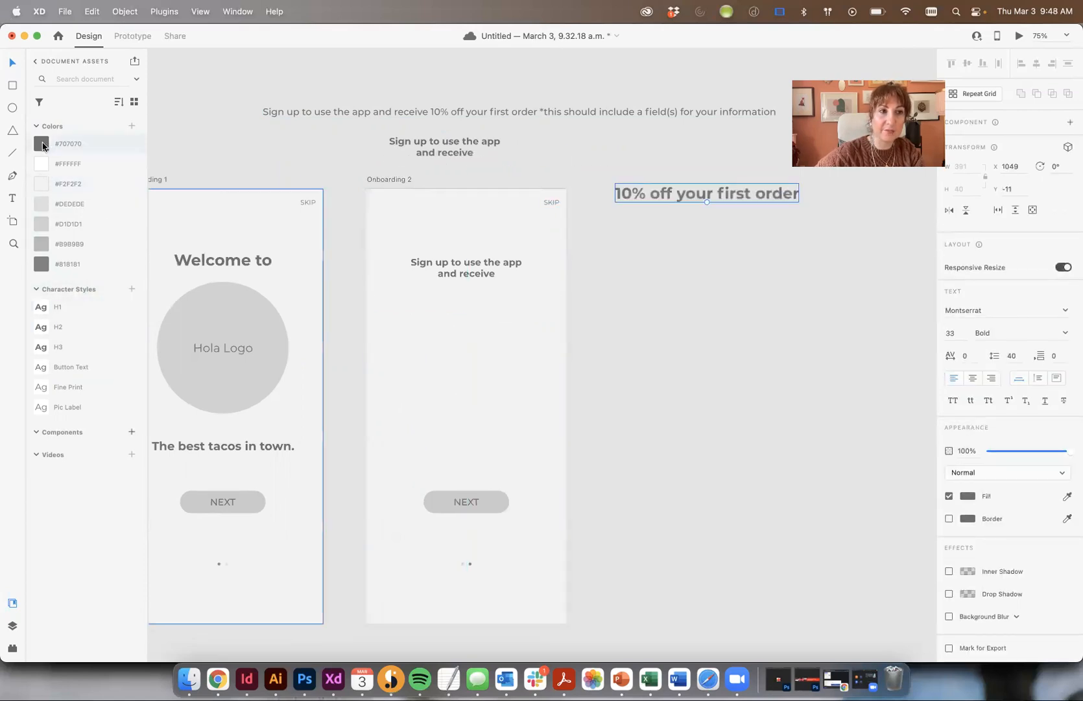
pyautogui.click(11, 196)
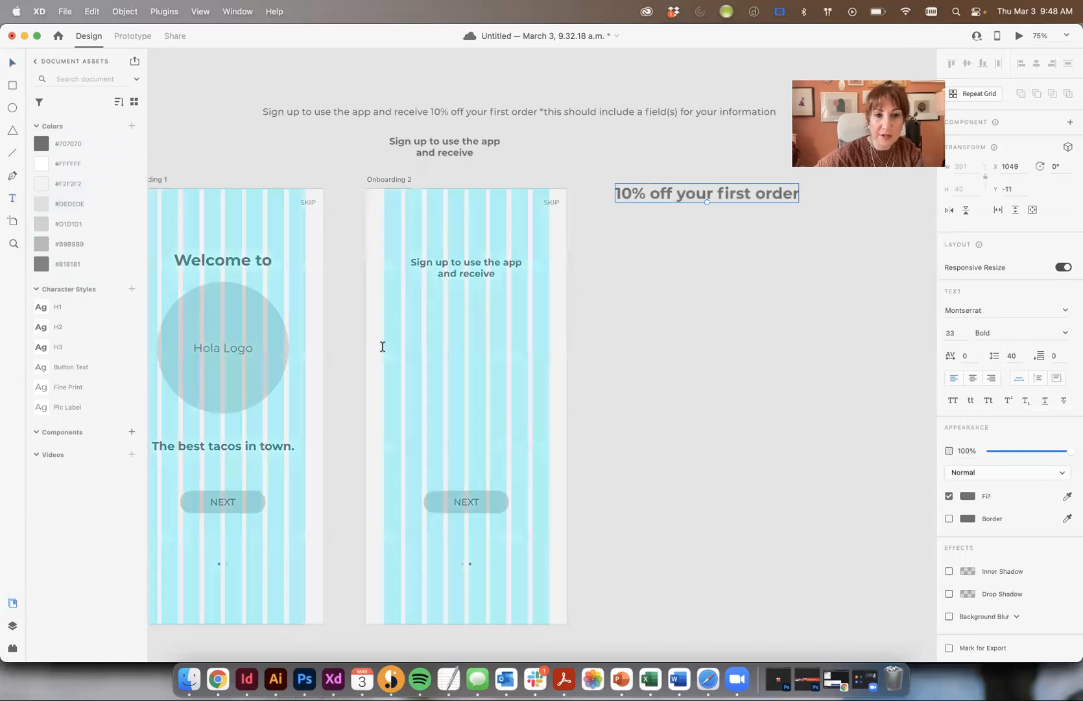
pyautogui.moveTo(405, 304); pyautogui.dragTo(528, 377)
pyautogui.press('super+v')
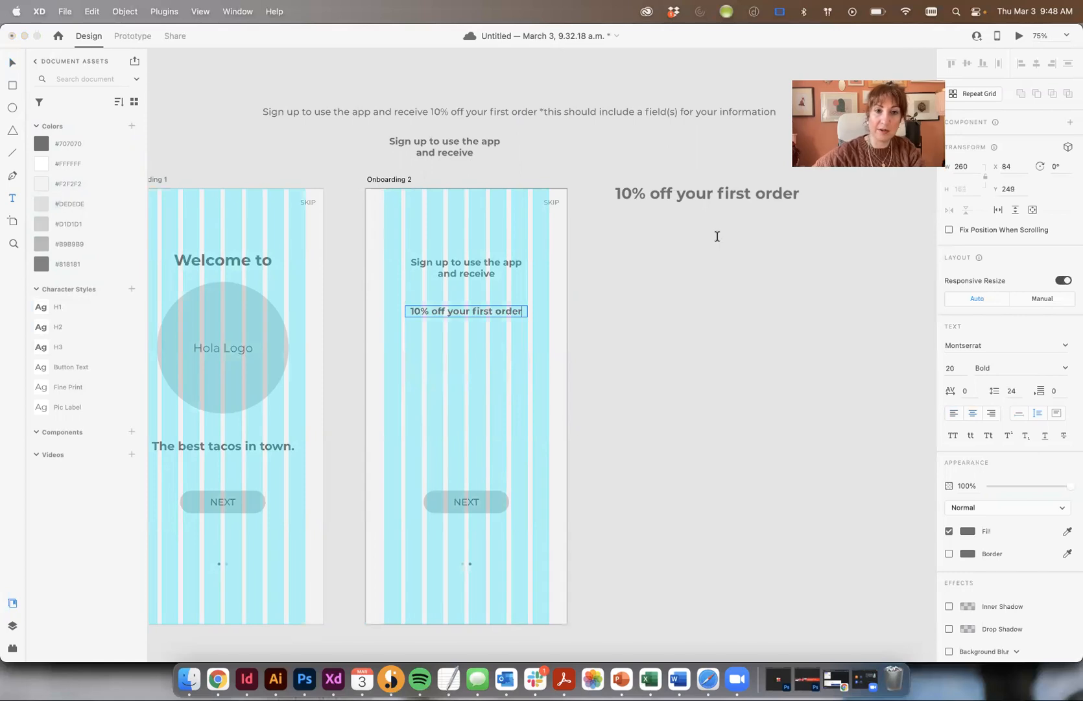
pyautogui.press('super+shift+period')
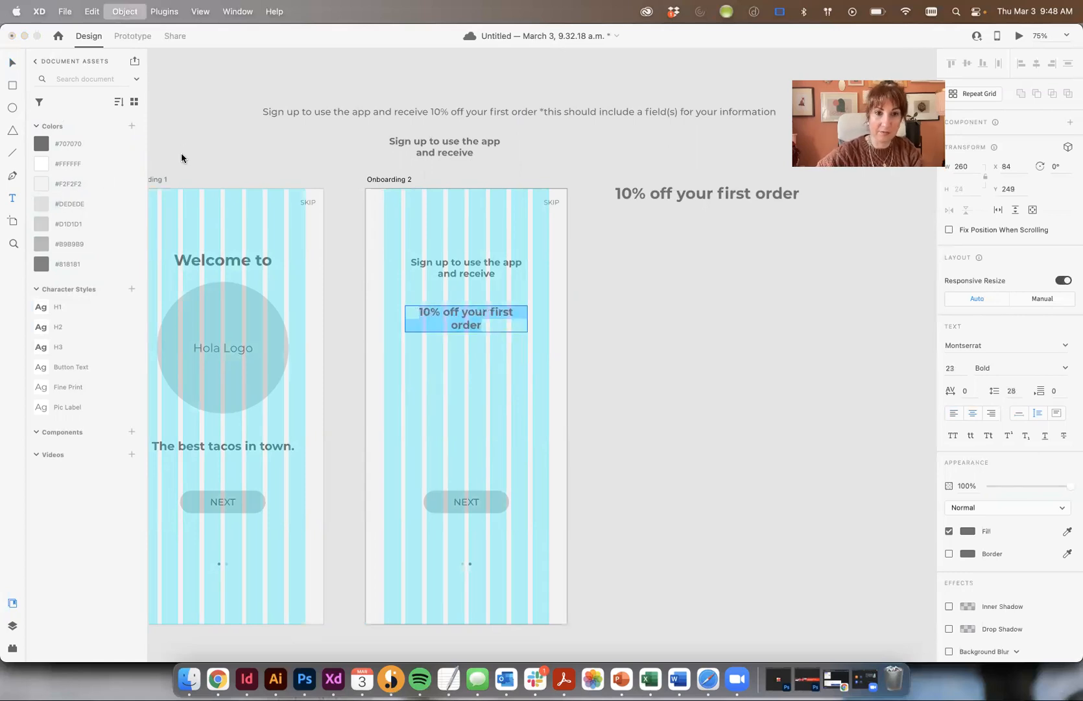
pyautogui.click(62, 352)
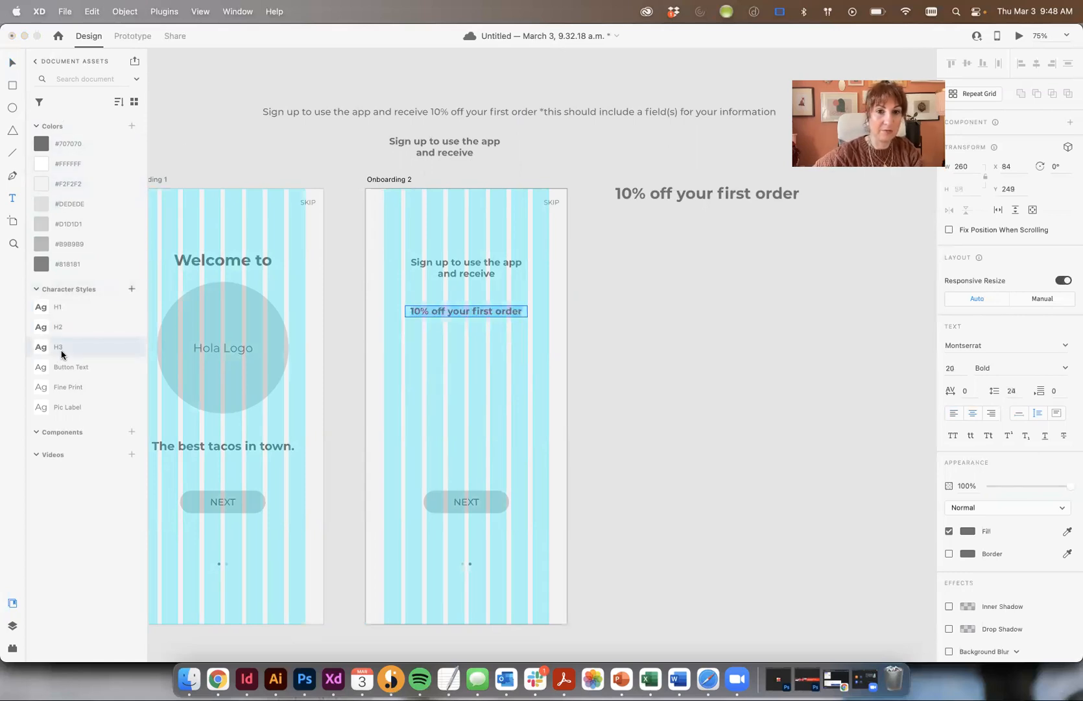
pyautogui.click(60, 307)
pyautogui.press('Escape')
# - Nudge the headline up under the sign-up heading and delete the stray copy
pyautogui.click(669, 324)
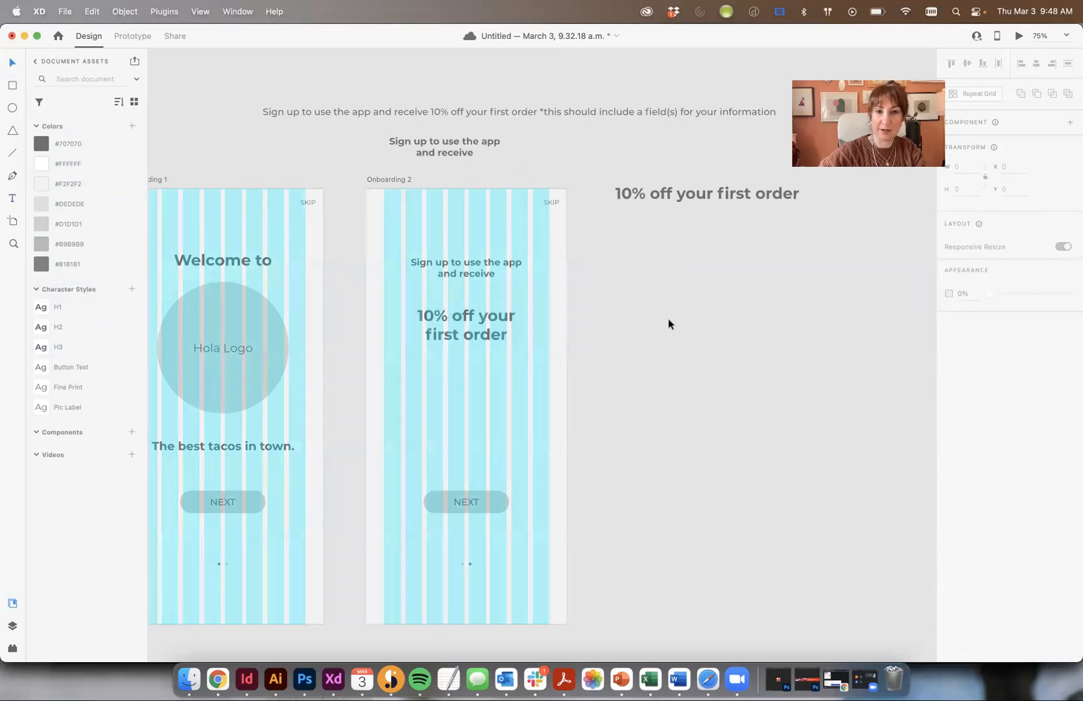
pyautogui.press('super+shift+apostrophe')
pyautogui.moveTo(491, 328); pyautogui.dragTo(484, 316)
pyautogui.press('Escape')
pyautogui.click(634, 195)
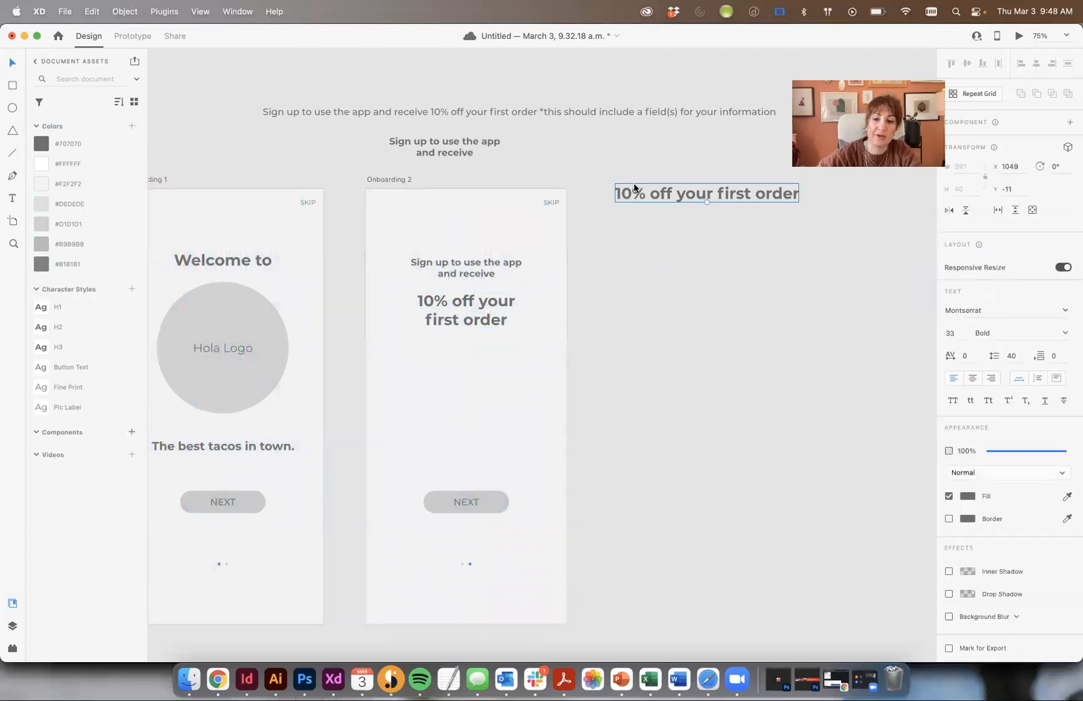
pyautogui.press('Delete')
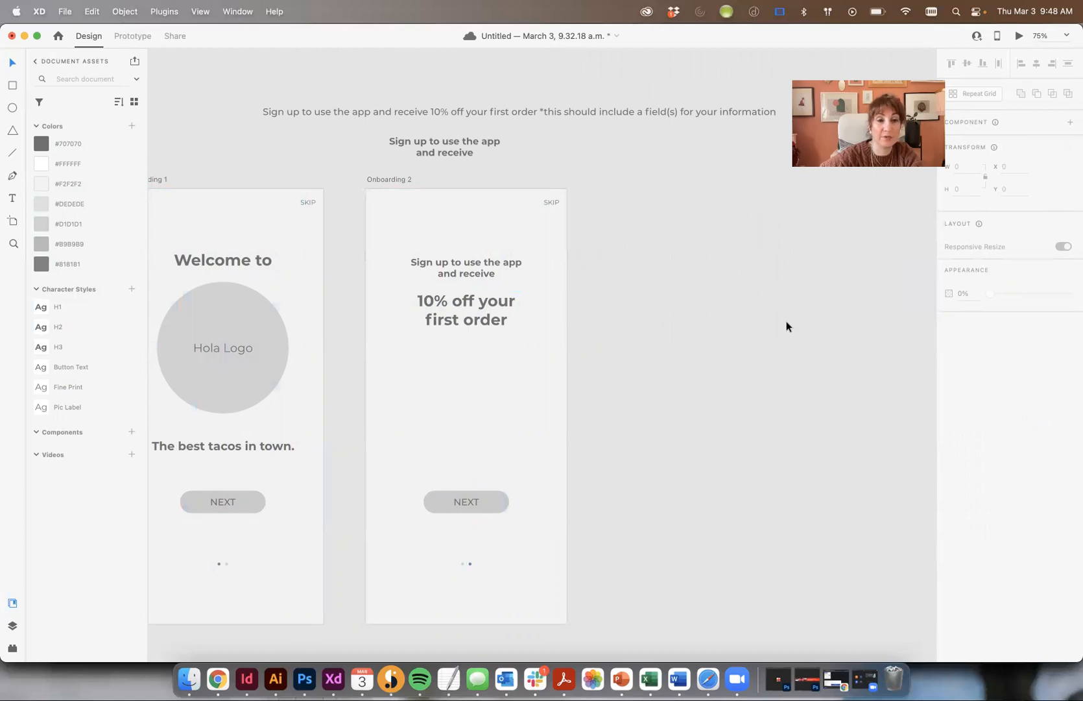
# - Draw a borderless rectangle across Onboarding 2 filled with #D1D1D1 grey
pyautogui.moveTo(365, 282)
pyautogui.mouseDown()
pyautogui.moveTo(423, 419)
pyautogui.moveTo(567, 432)
pyautogui.mouseUp()
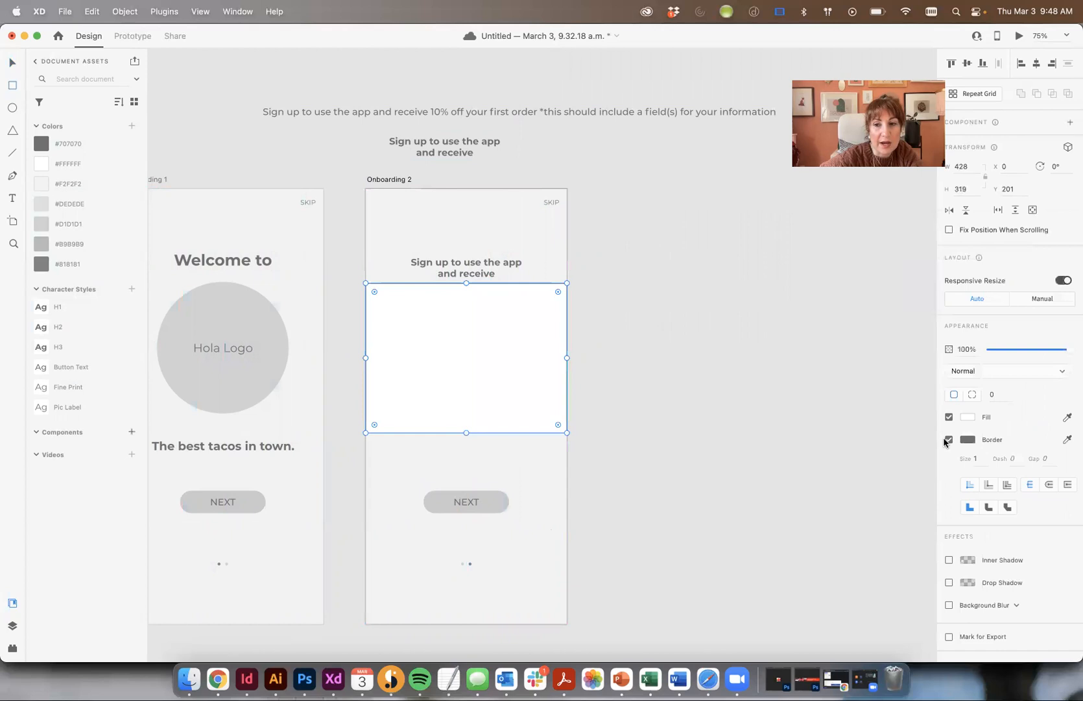
pyautogui.click(949, 440)
pyautogui.click(968, 417)
pyautogui.click(70, 184)
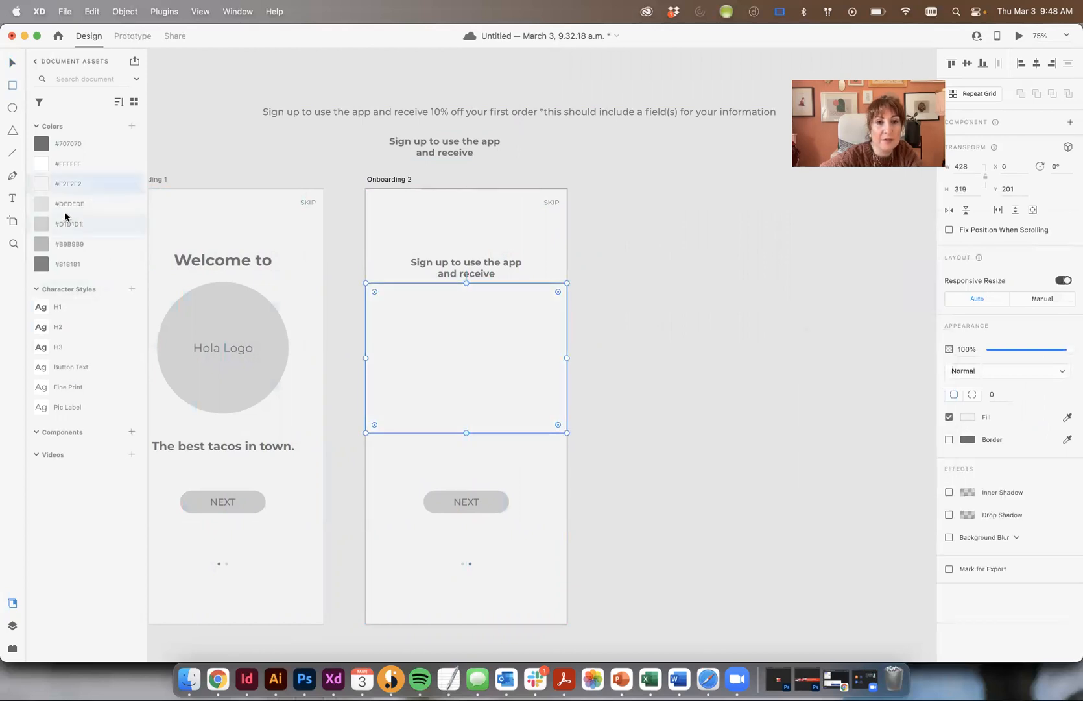
pyautogui.click(67, 217)
pyautogui.moveTo(486, 336); pyautogui.dragTo(488, 344)
# - Paste the '10% off your first order' headline and move the rectangle below it
pyautogui.click(439, 209)
pyautogui.press('super+v')
pyautogui.click(430, 303)
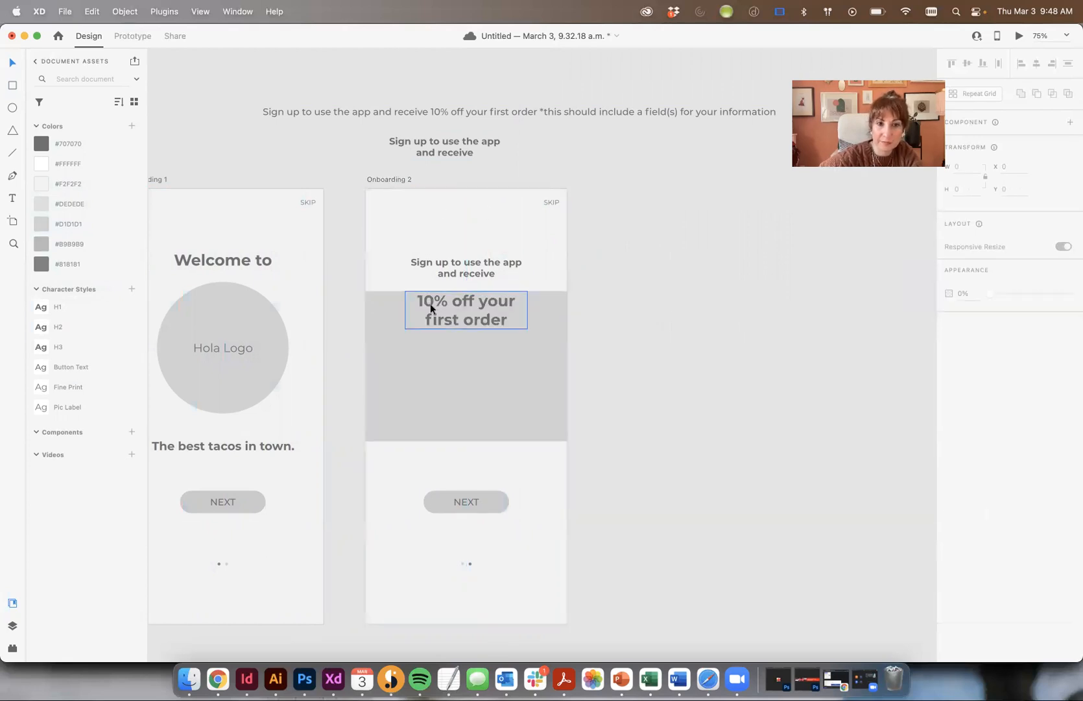
pyautogui.moveTo(482, 312)
pyautogui.mouseDown()
pyautogui.moveTo(485, 471)
pyautogui.moveTo(505, 321)
pyautogui.moveTo(497, 302)
pyautogui.mouseUp()
pyautogui.click(517, 365)
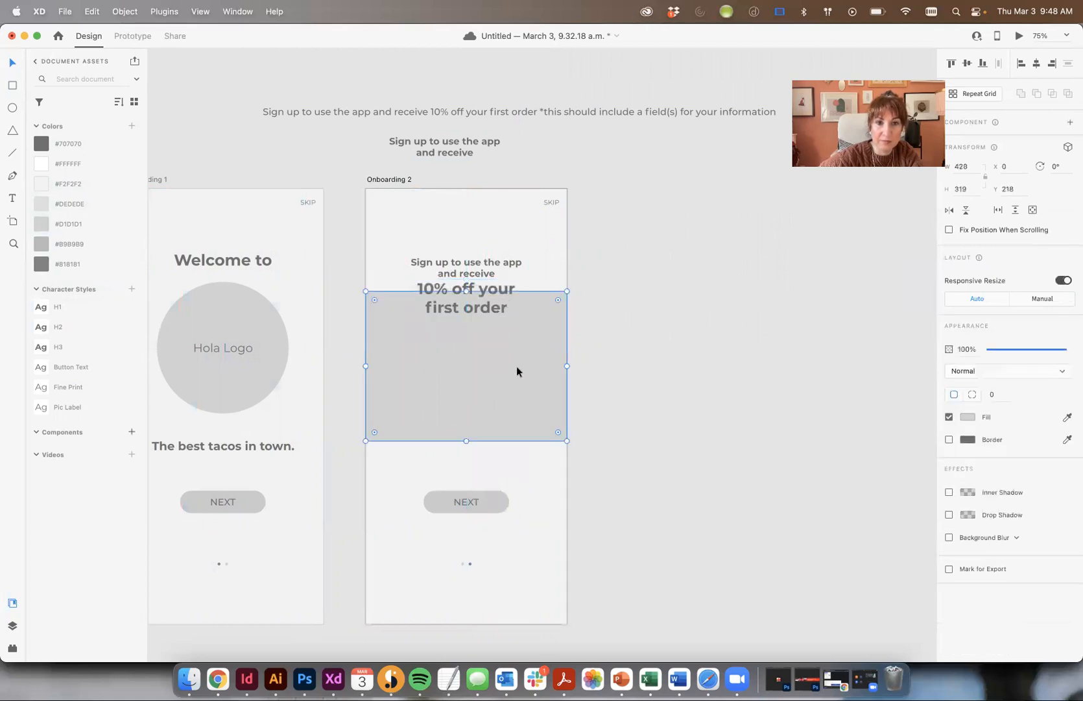
pyautogui.moveTo(517, 366); pyautogui.dragTo(517, 406)
# - Keep the NEXT button in place and move the grey rectangle off the artboard to the right
pyautogui.click(702, 473)
pyautogui.click(471, 503)
pyautogui.moveTo(472, 503); pyautogui.dragTo(798, 502)
pyautogui.press('super+z')
pyautogui.click(383, 367)
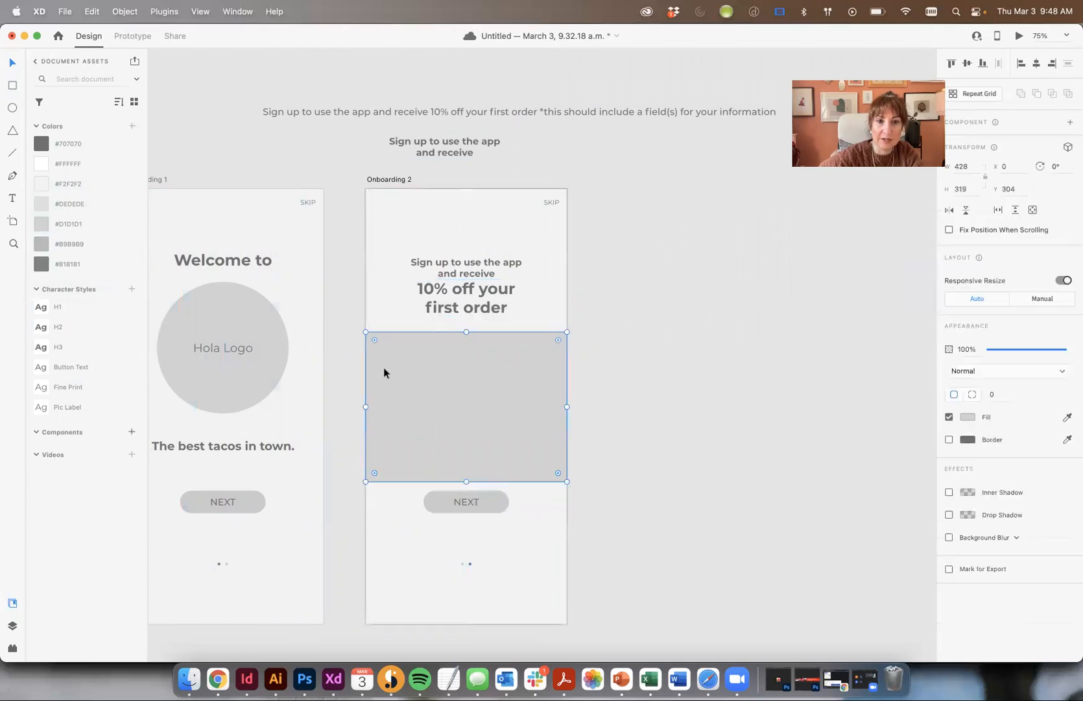
pyautogui.moveTo(384, 367); pyautogui.dragTo(697, 367)
pyautogui.click(643, 206)
pyautogui.click(251, 11)
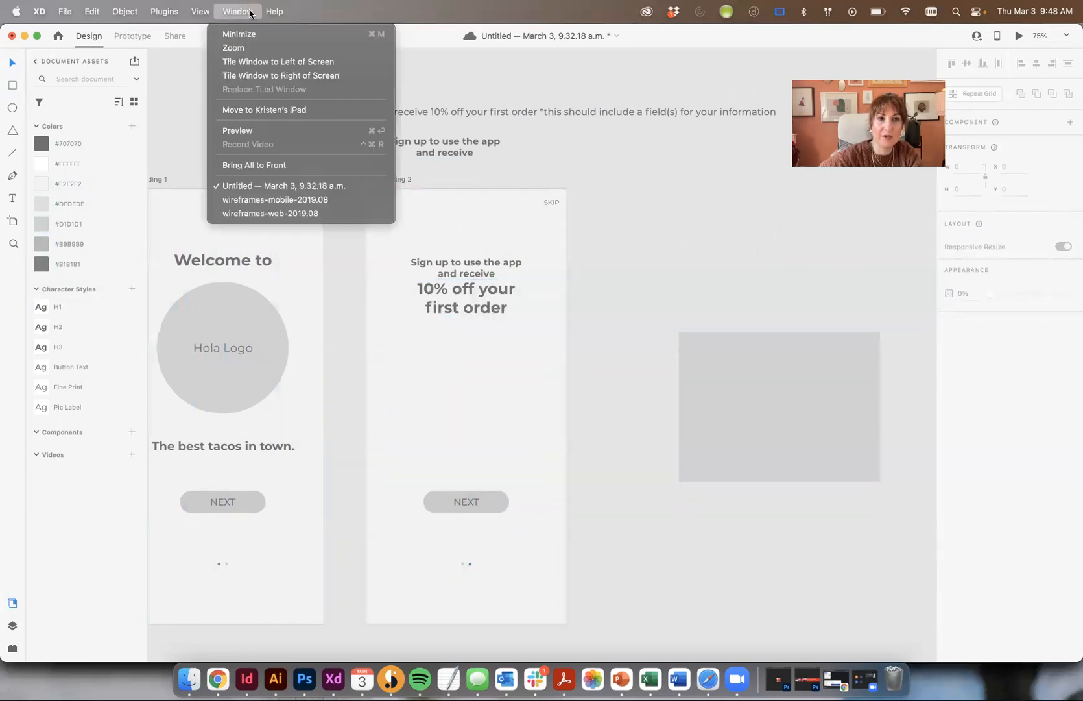
pyautogui.click(286, 202)
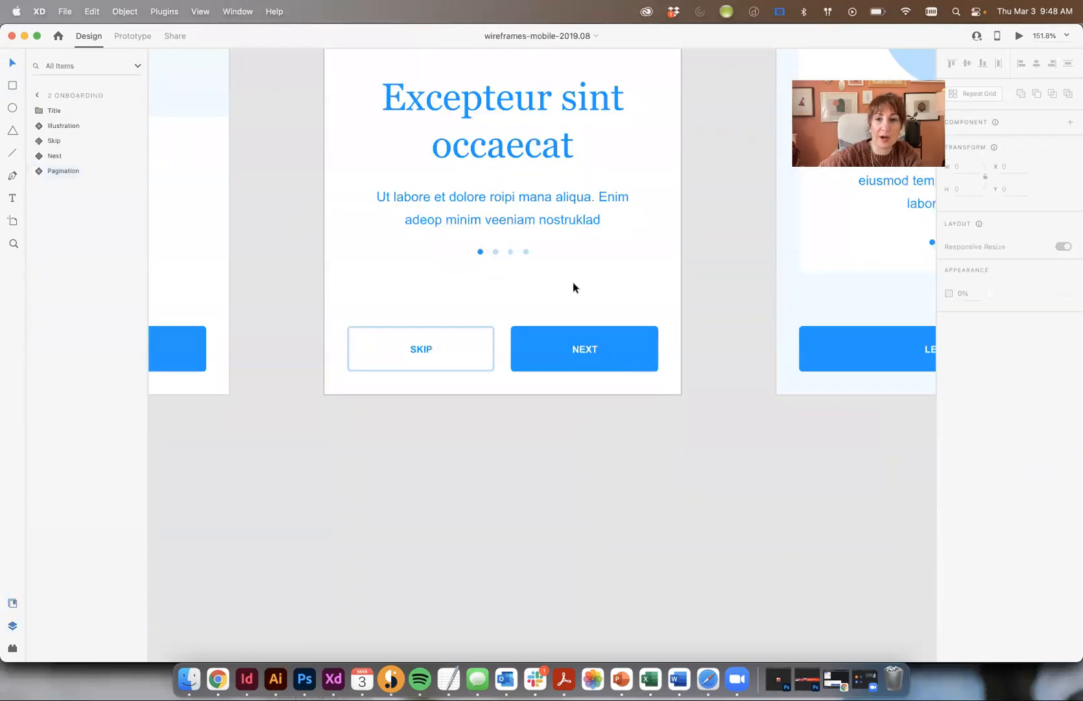
pyautogui.press('super+minus')
pyautogui.press('super+minus')
pyautogui.press('super+minus')
pyautogui.press('super+minus')
pyautogui.press('super+minus')
pyautogui.press('super+minus')
pyautogui.press('super+minus')
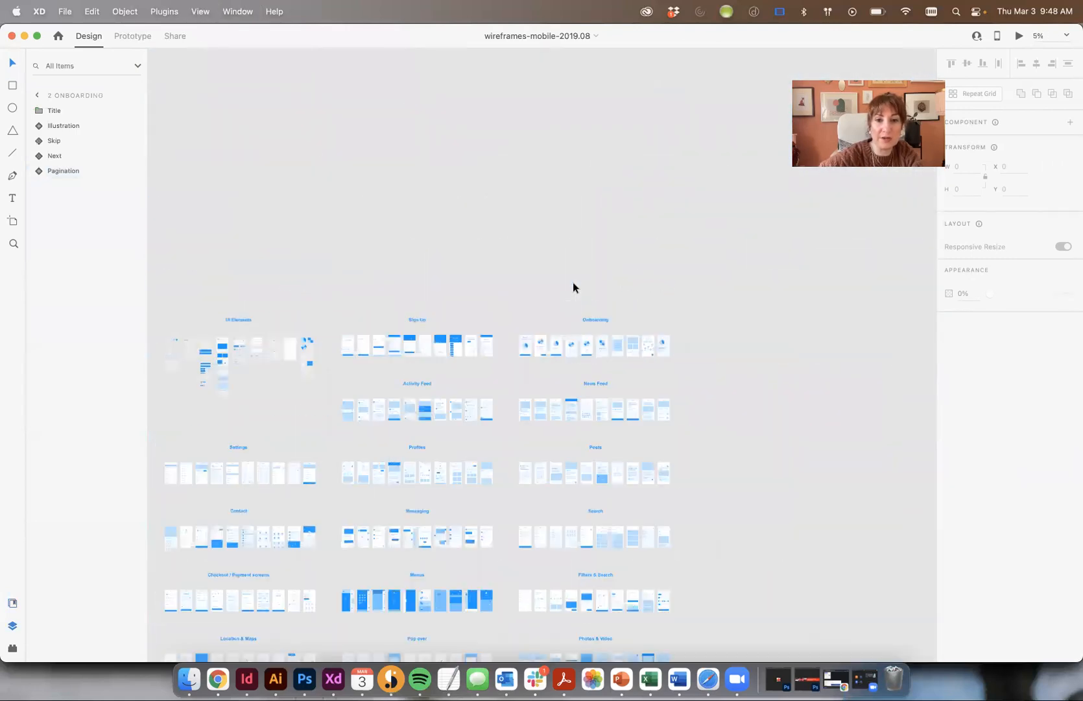
pyautogui.moveTo(496, 437); pyautogui.dragTo(514, 269)
pyautogui.press('super+plus')
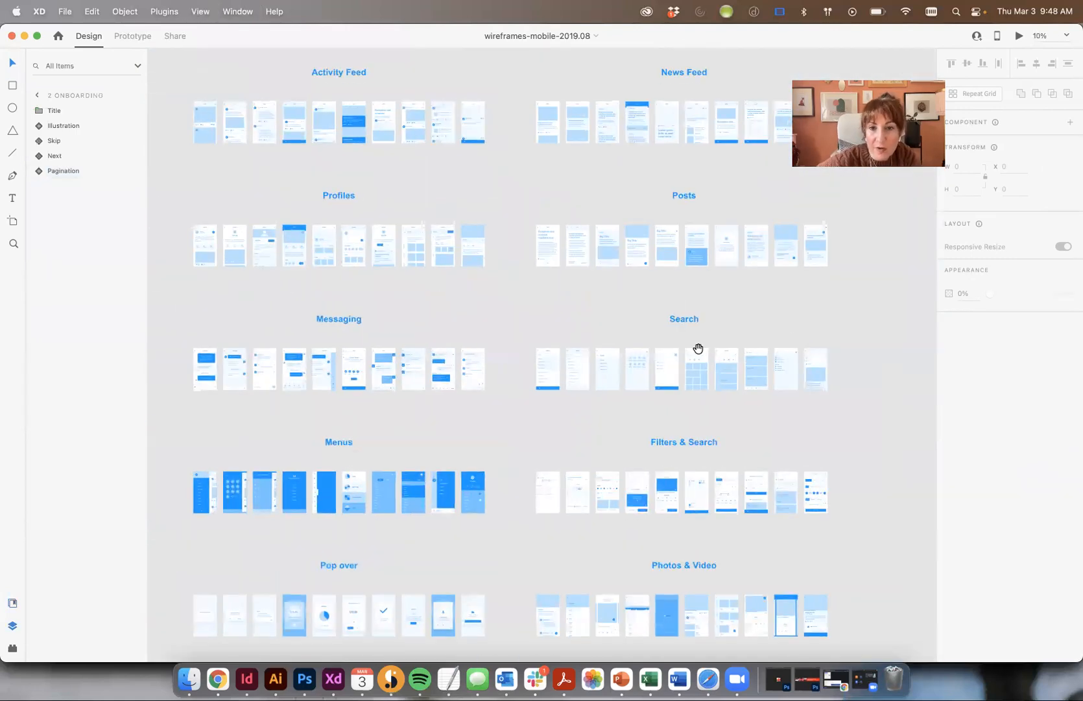
pyautogui.moveTo(455, 363); pyautogui.dragTo(460, 285)
pyautogui.moveTo(394, 443); pyautogui.dragTo(730, 404)
pyautogui.moveTo(446, 425); pyautogui.dragTo(690, 396)
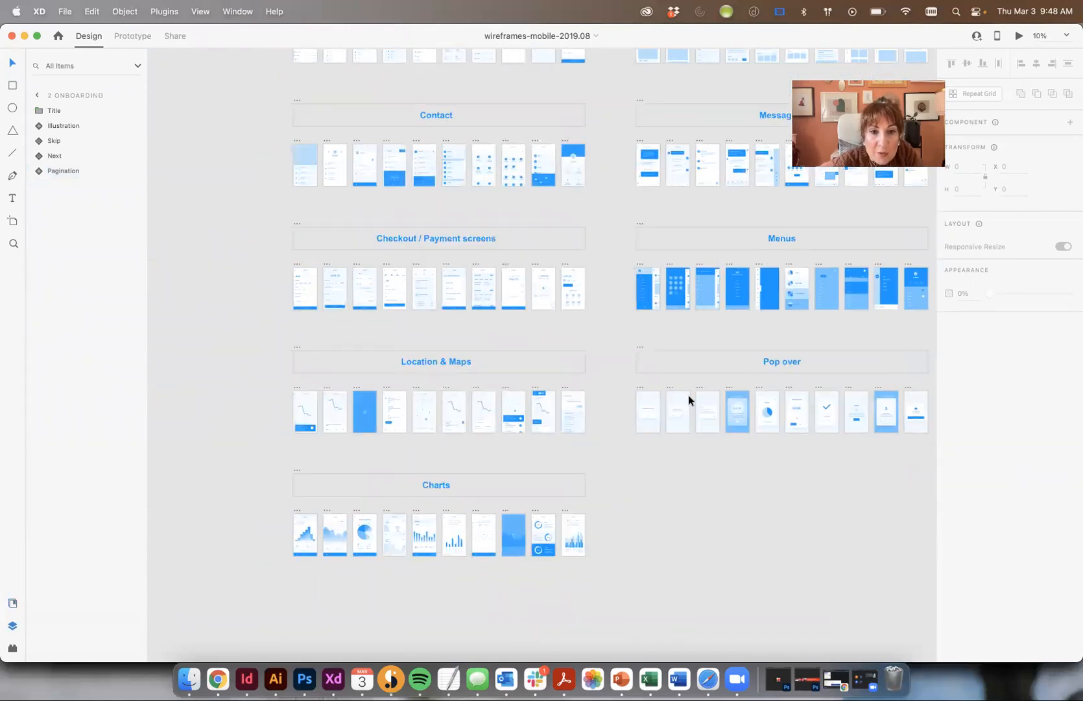
pyautogui.moveTo(617, 306); pyautogui.dragTo(640, 365)
pyautogui.moveTo(452, 229); pyautogui.dragTo(587, 500)
pyautogui.click(468, 287)
pyautogui.scroll(10, 461, 278)
pyautogui.moveTo(345, 558); pyautogui.dragTo(619, 238)
pyautogui.moveTo(728, 248); pyautogui.dragTo(552, 290)
pyautogui.moveTo(646, 238); pyautogui.dragTo(372, 283)
pyautogui.moveTo(643, 306); pyautogui.dragTo(603, 422)
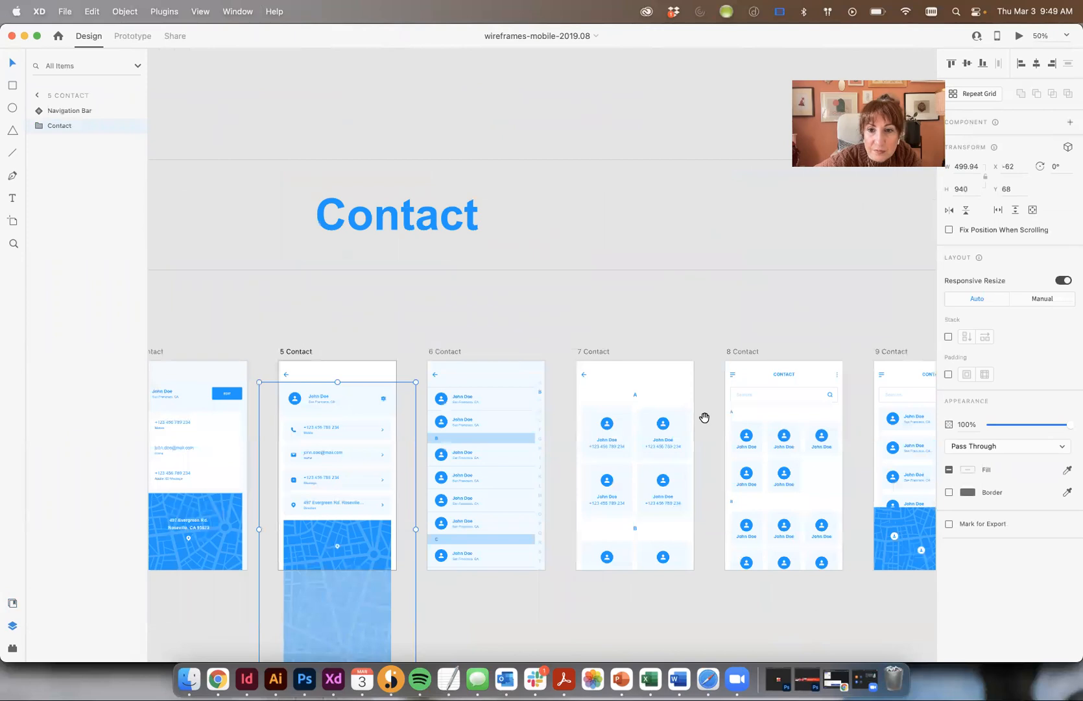
pyautogui.moveTo(706, 416); pyautogui.dragTo(523, 369)
pyautogui.press('super+minus')
pyautogui.moveTo(639, 91); pyautogui.dragTo(639, 376)
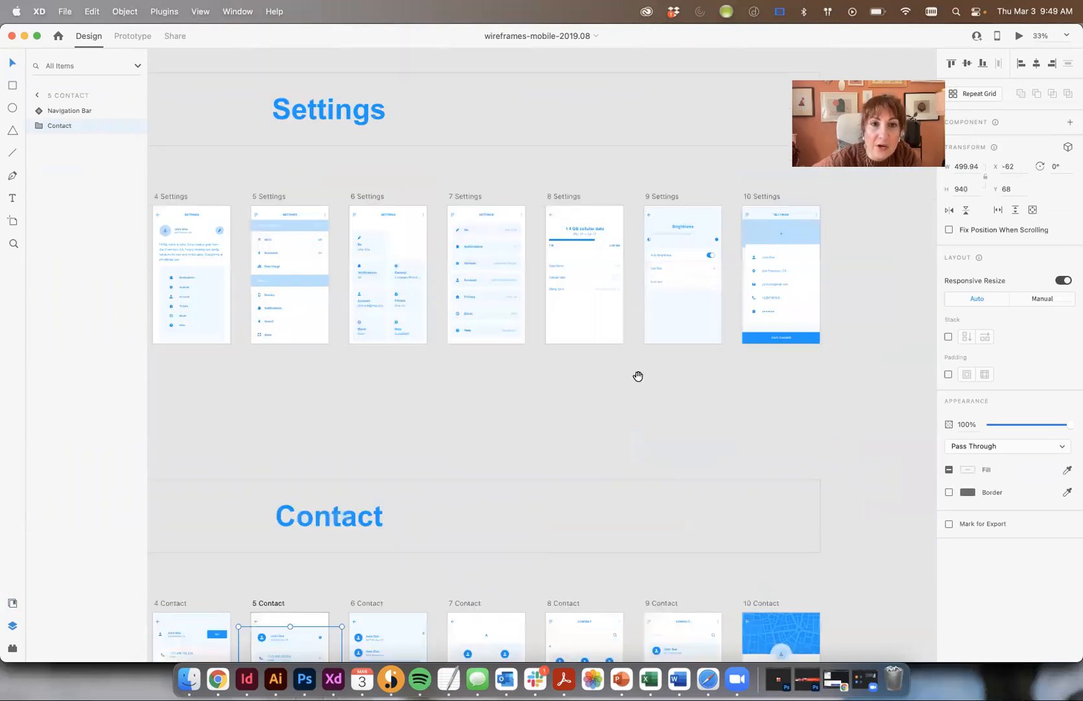
pyautogui.moveTo(366, 238); pyautogui.dragTo(548, 240)
pyautogui.moveTo(336, 267); pyautogui.dragTo(288, 343)
pyautogui.press('super+minus')
pyautogui.press('super+minus')
pyautogui.press('super+minus')
pyautogui.press('super+minus')
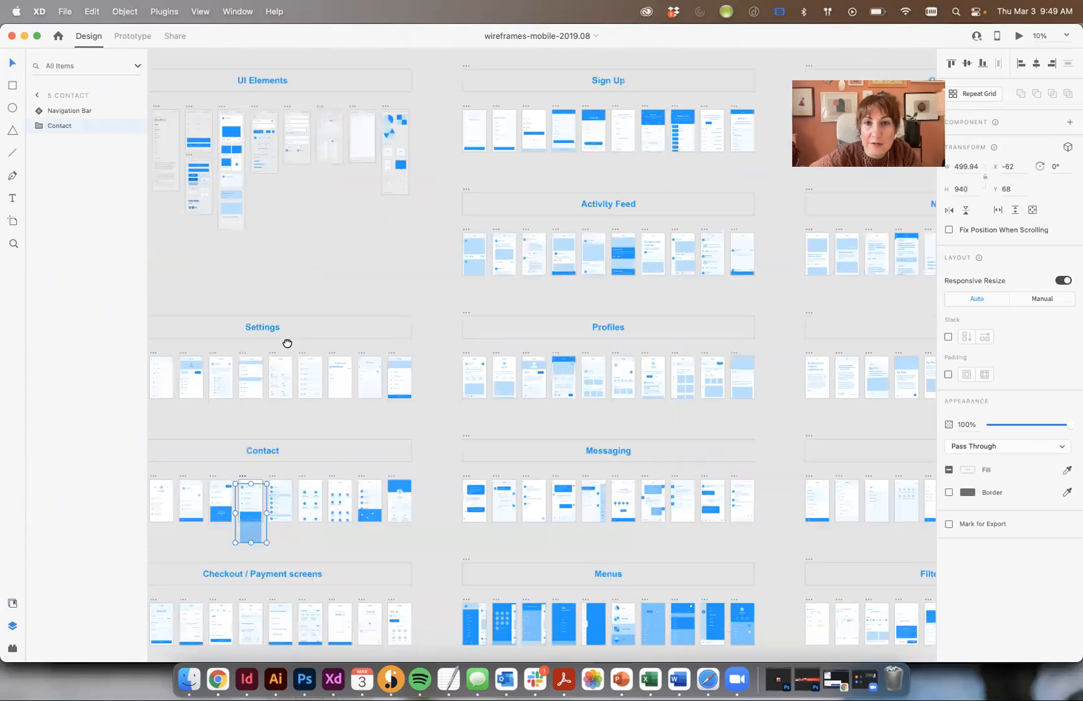
pyautogui.moveTo(611, 426); pyautogui.dragTo(533, 271)
pyautogui.scroll(-5, 441, 276)
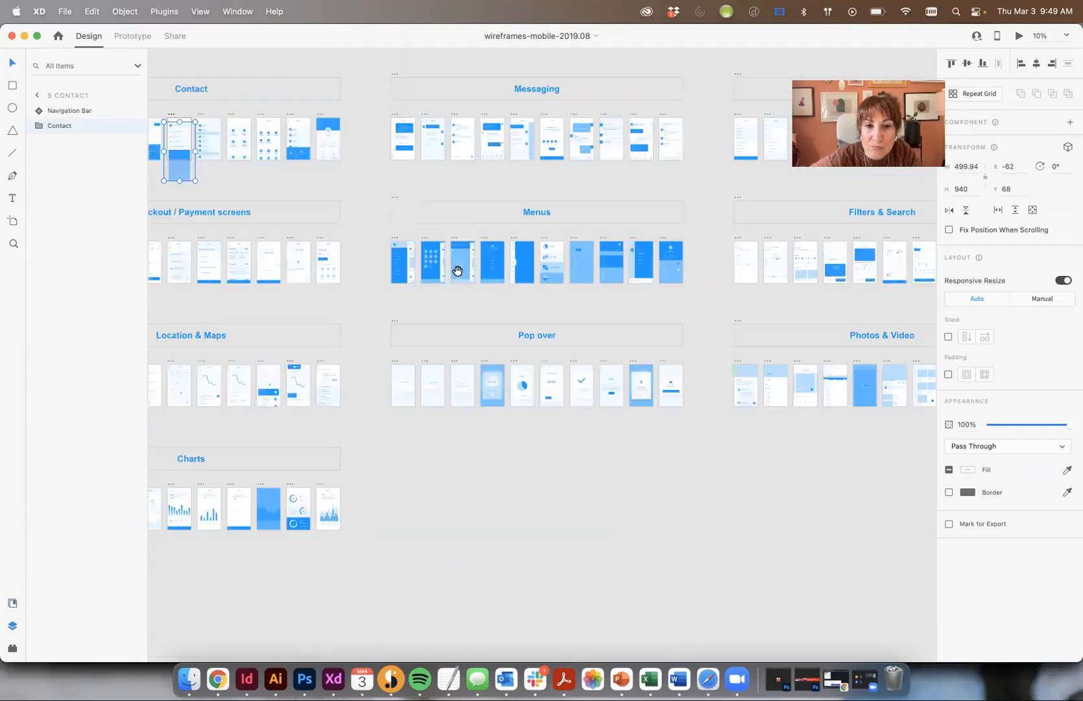
pyautogui.hscroll(-5, 668, 413)
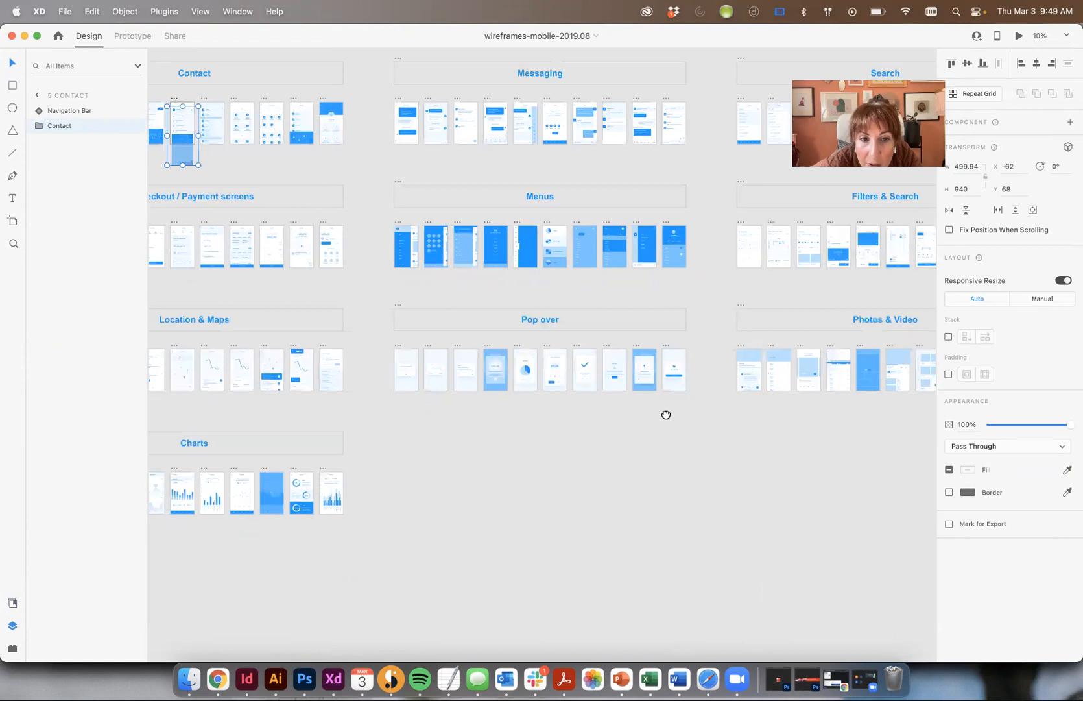
pyautogui.click(569, 329)
pyautogui.press('super+plus')
pyautogui.press('super+plus')
pyautogui.press('super+plus')
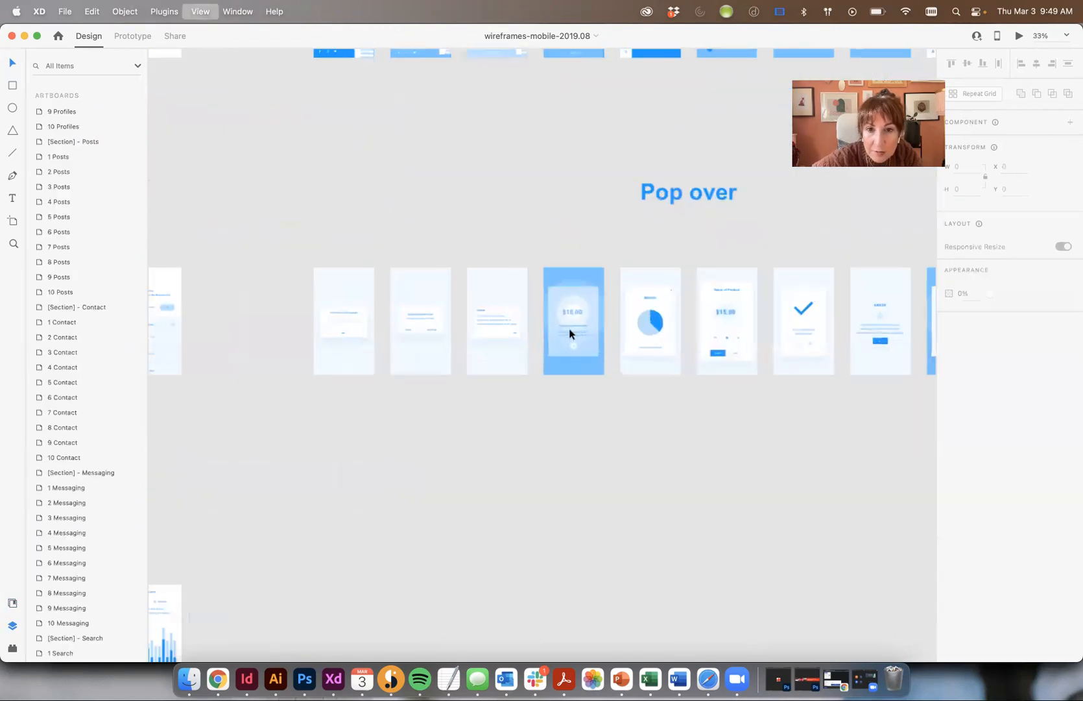
pyautogui.moveTo(506, 322); pyautogui.dragTo(452, 321)
pyautogui.hscroll(5, 452, 322)
pyautogui.scroll(-10, 382, 316)
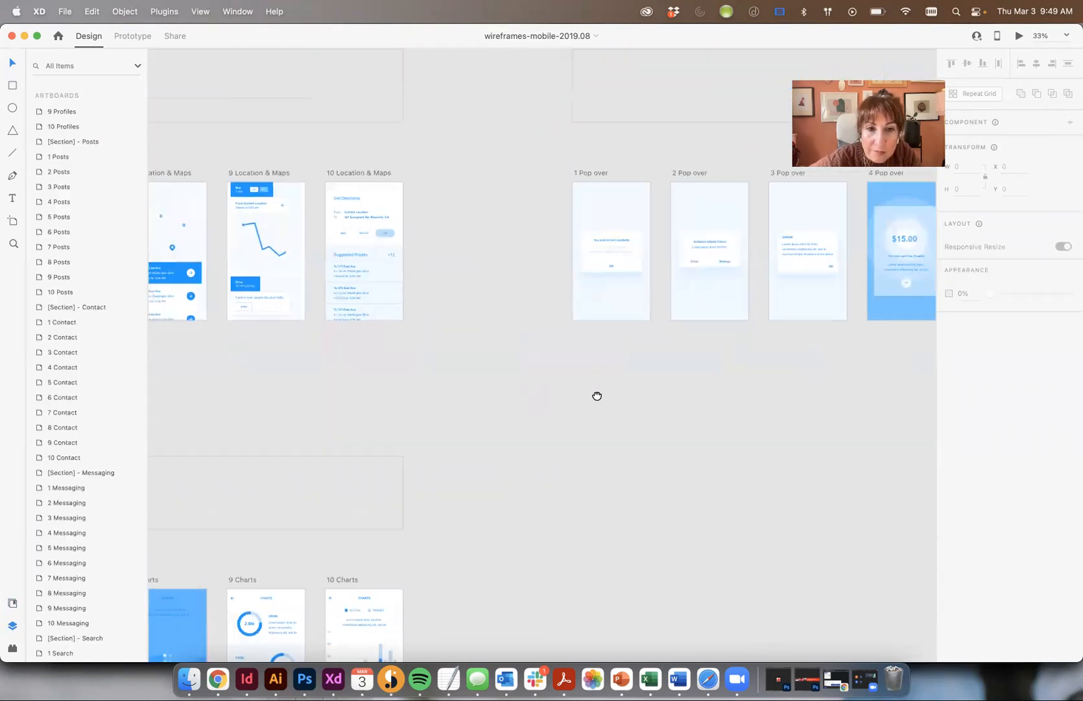
pyautogui.hscroll(-5, 640, 285)
pyautogui.click(242, 8)
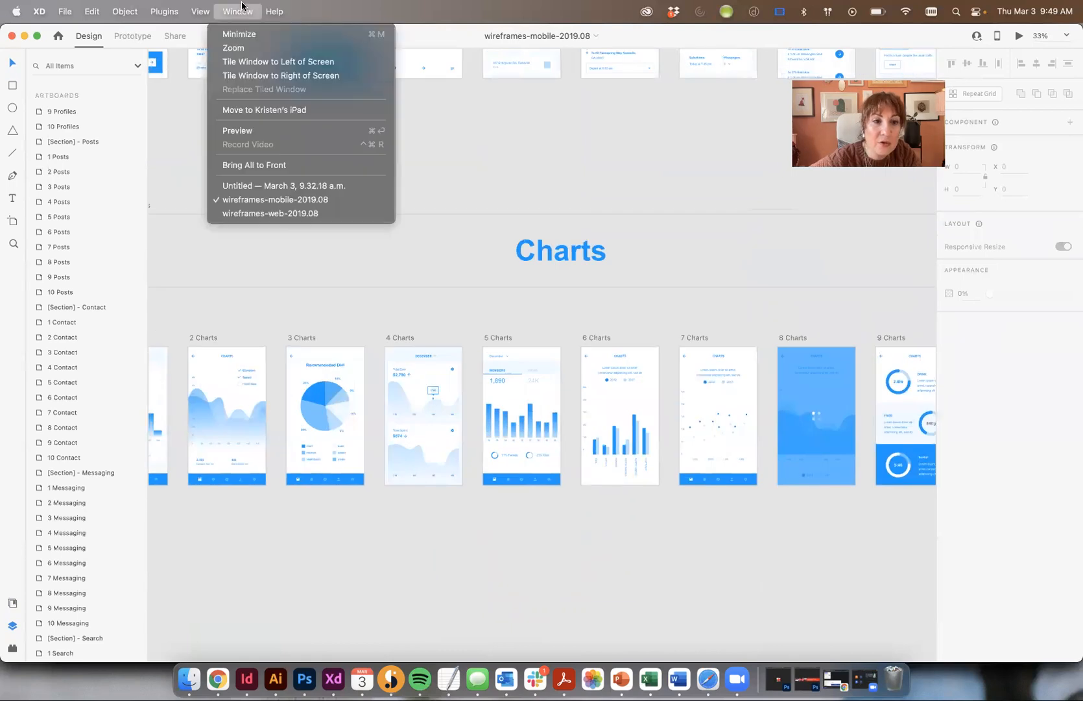
# - Draw a borderless, fully rounded input field across Onboarding 2
pyautogui.click(260, 186)
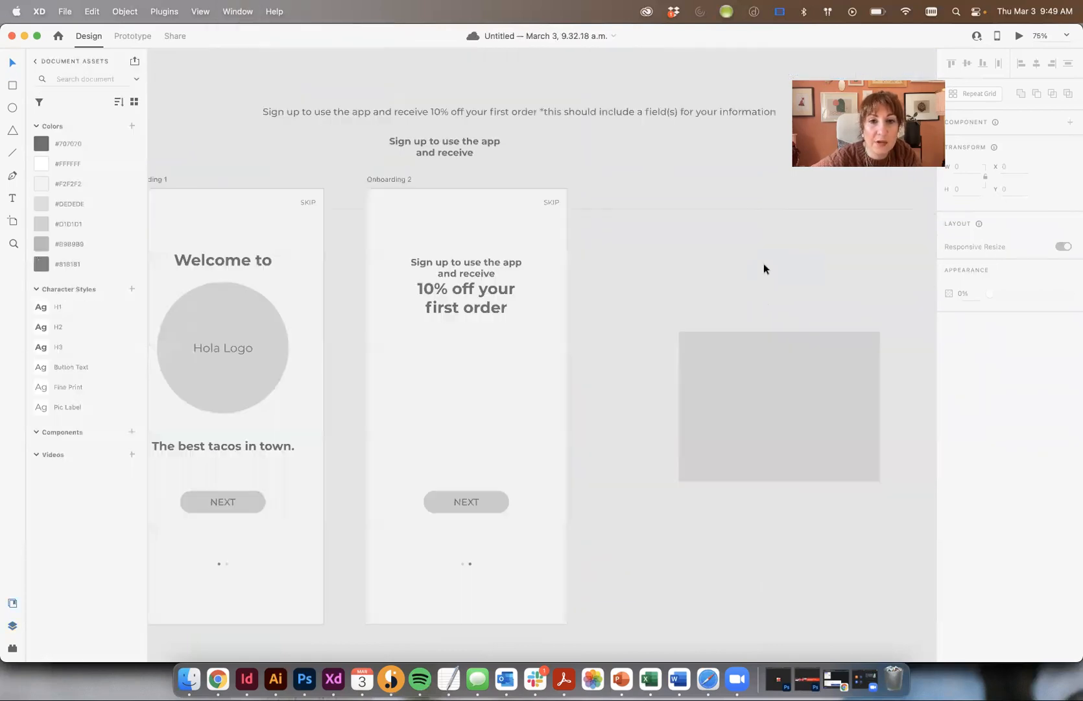
pyautogui.click(11, 83)
pyautogui.press('super+shift+apostrophe')
pyautogui.moveTo(385, 380)
pyautogui.mouseDown()
pyautogui.moveTo(424, 417)
pyautogui.moveTo(549, 406)
pyautogui.mouseUp()
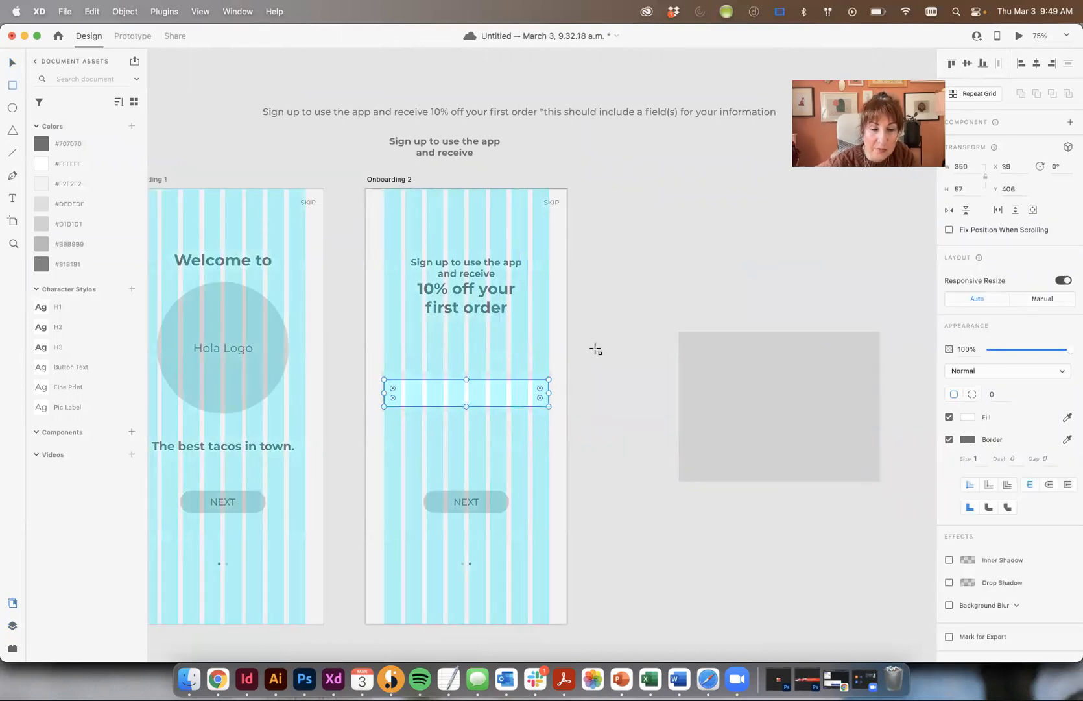
pyautogui.moveTo(393, 388); pyautogui.dragTo(447, 403)
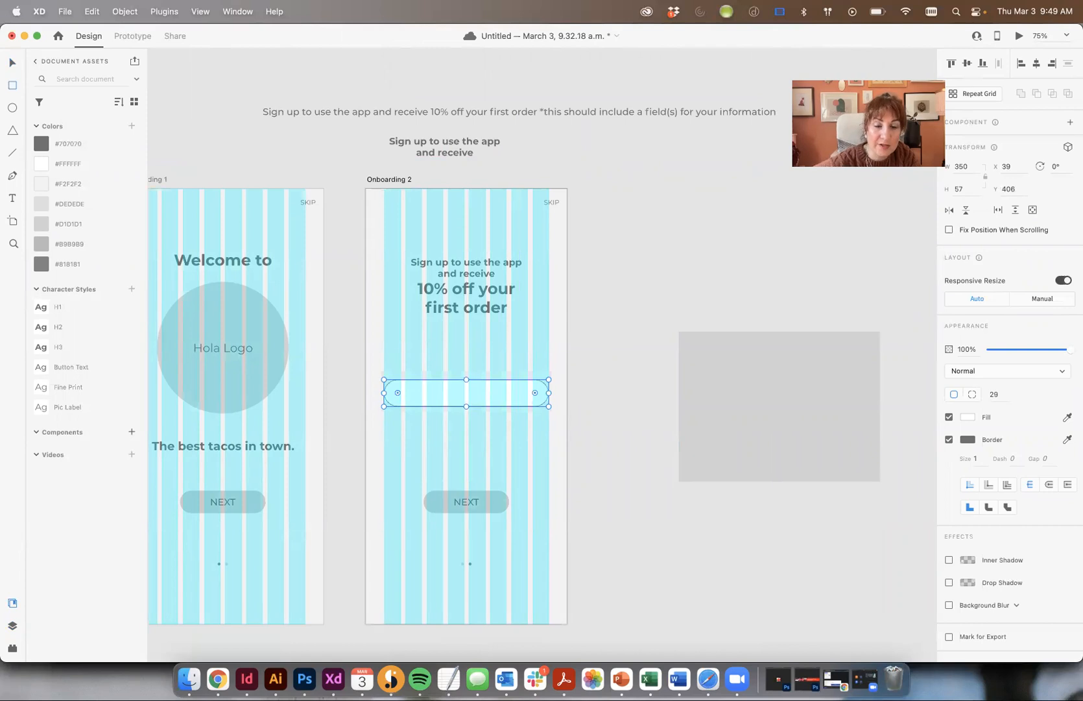
pyautogui.press('super+equal')
pyautogui.press('super+shift+apostrophe')
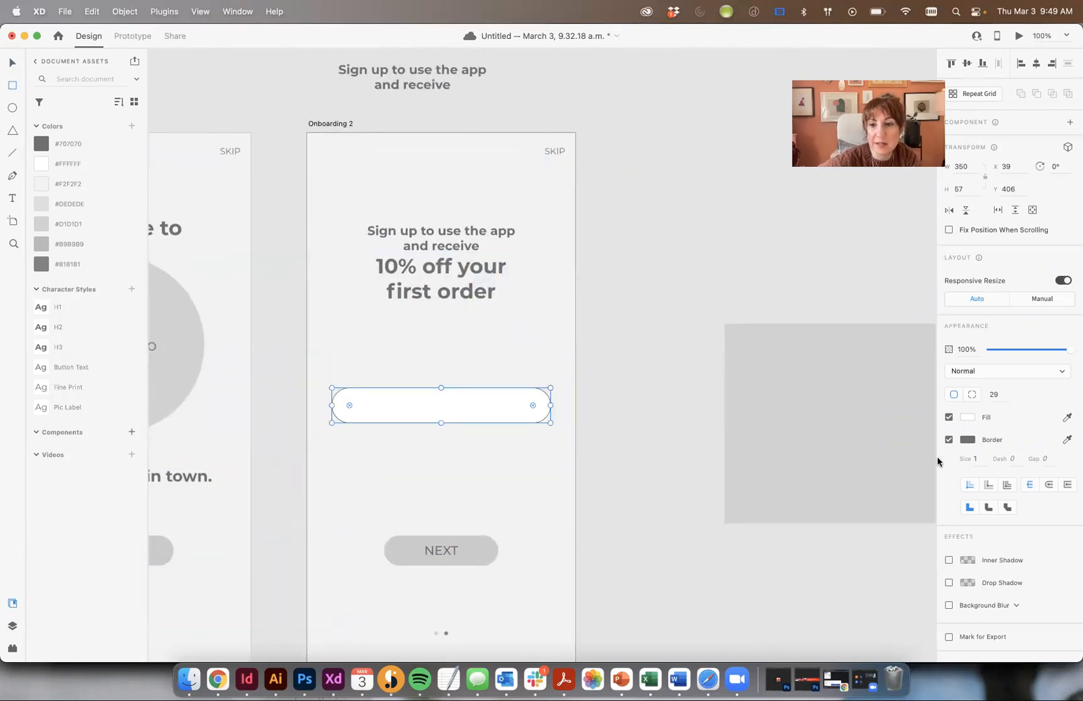
pyautogui.click(948, 439)
pyautogui.click(12, 64)
pyautogui.click(702, 291)
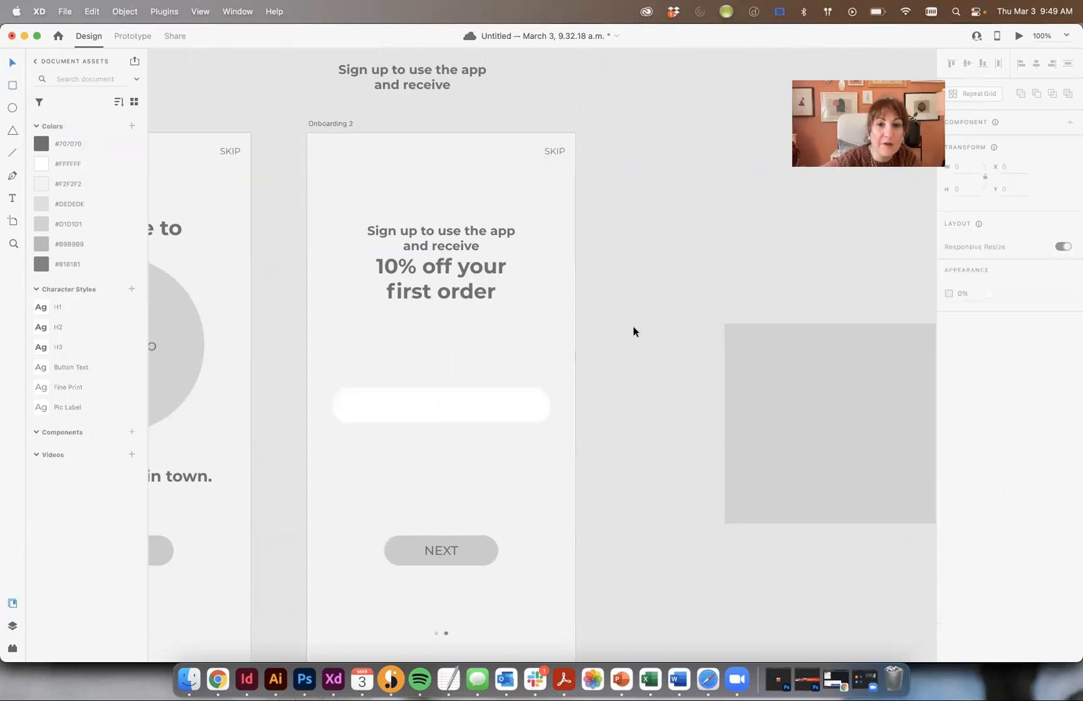
# - Relabel the NEXT button as SUBMIT
pyautogui.click(480, 408)
pyautogui.doubleClick(444, 551)
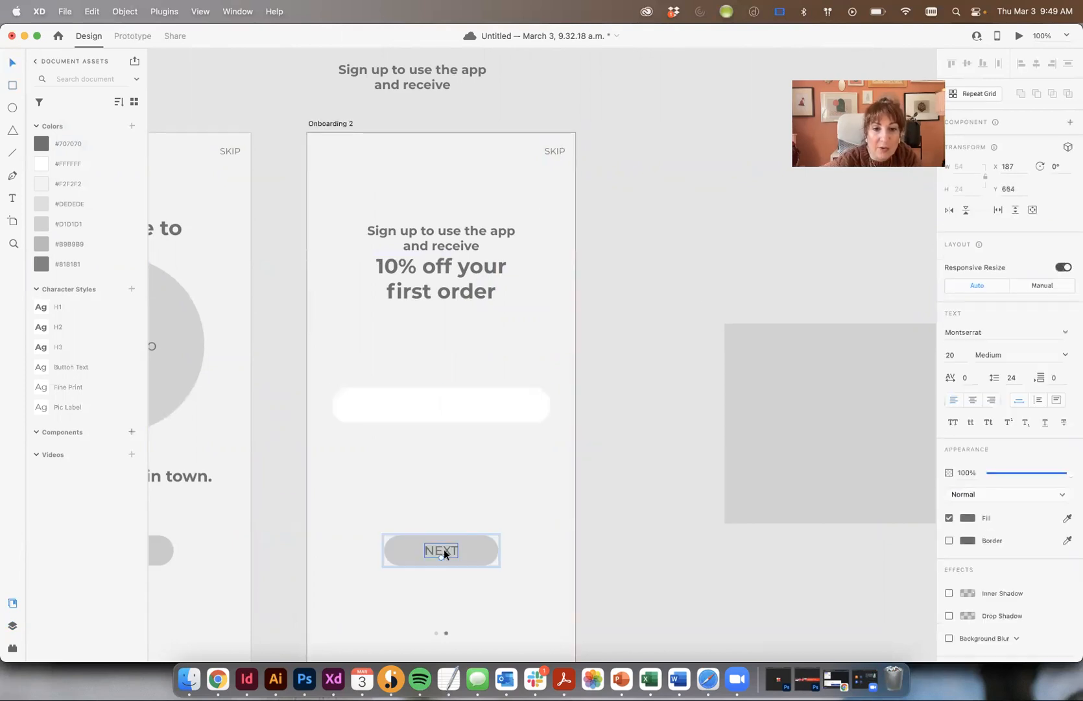
pyautogui.doubleClick(443, 549)
pyautogui.write('SUBMIT')
pyautogui.click(11, 67)
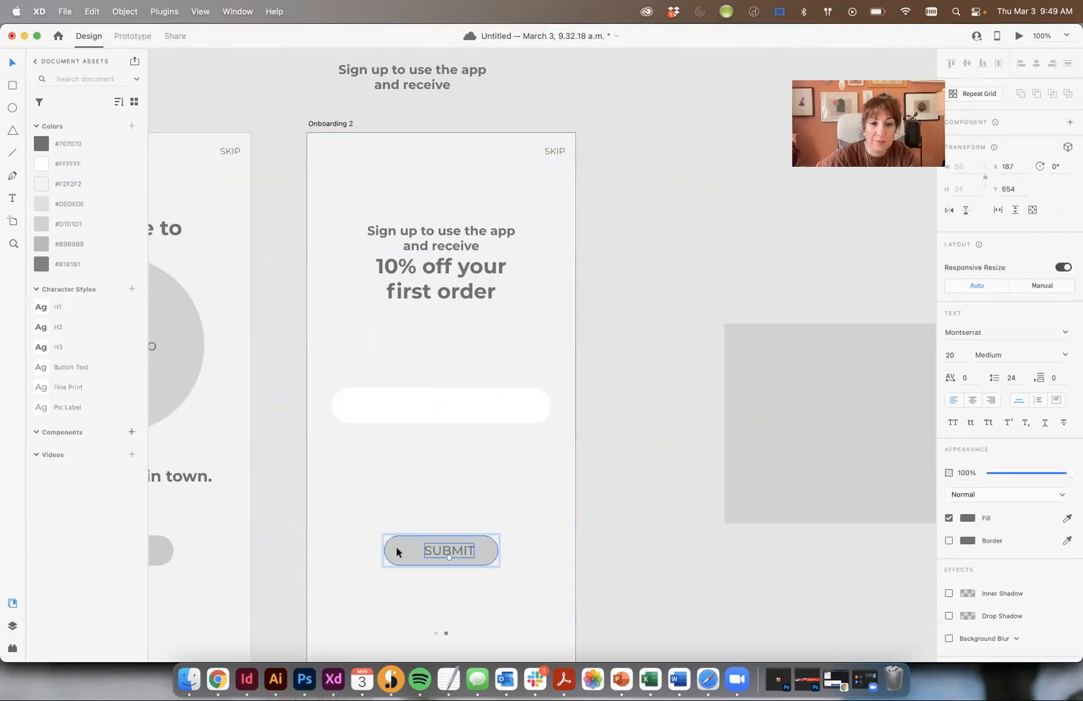
pyautogui.click(680, 569)
# - Centre the SUBMIT label on its rounded button shape
pyautogui.click(450, 551)
pyautogui.click(441, 551)
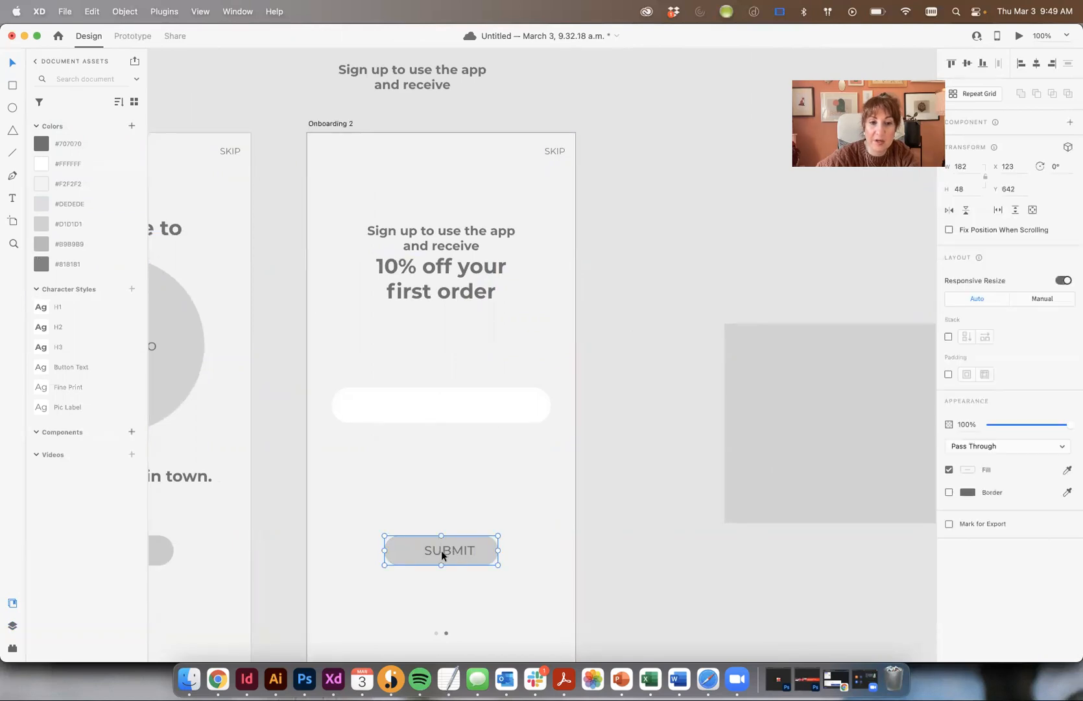
pyautogui.click(441, 550)
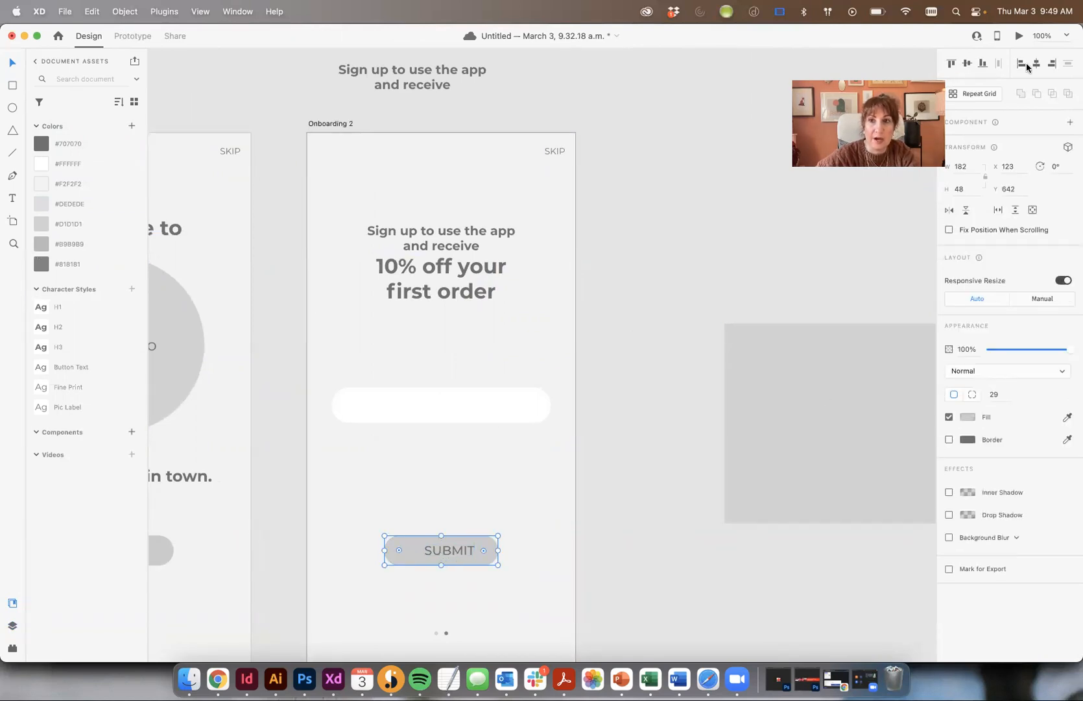
pyautogui.keyDown('shift'); pyautogui.click(468, 552); pyautogui.keyUp('shift')
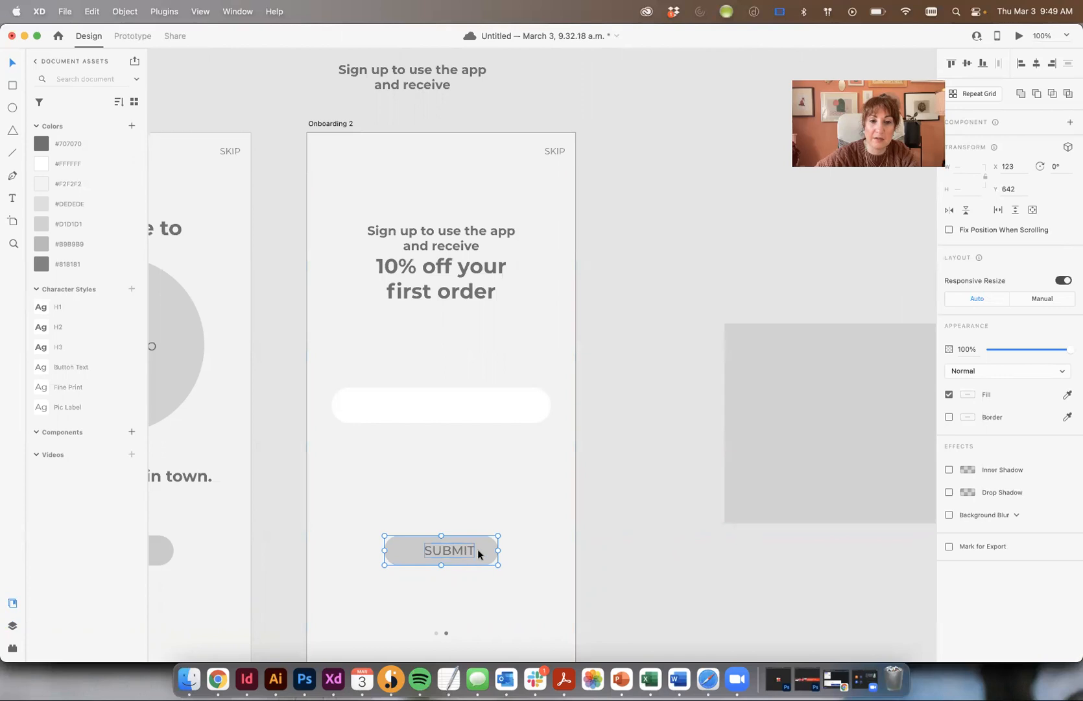
pyautogui.click(1037, 63)
pyautogui.click(717, 435)
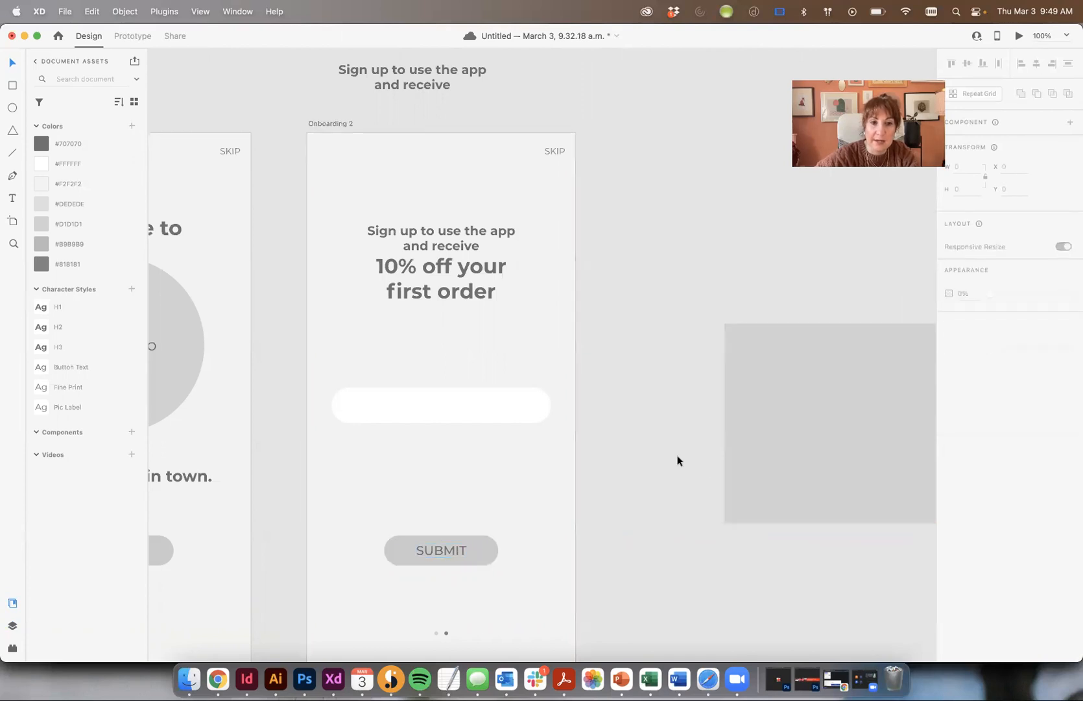
# - Move the input field up under the headline and duplicate it below
pyautogui.moveTo(495, 399); pyautogui.dragTo(471, 343)
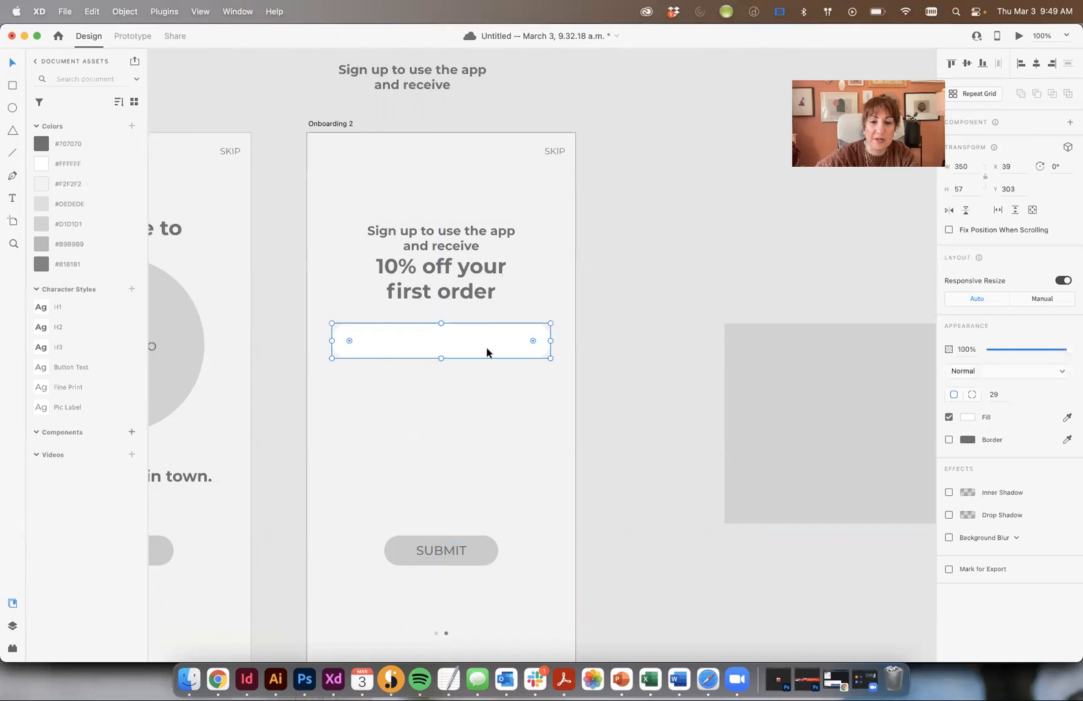
pyautogui.moveTo(448, 342); pyautogui.dragTo(478, 393)
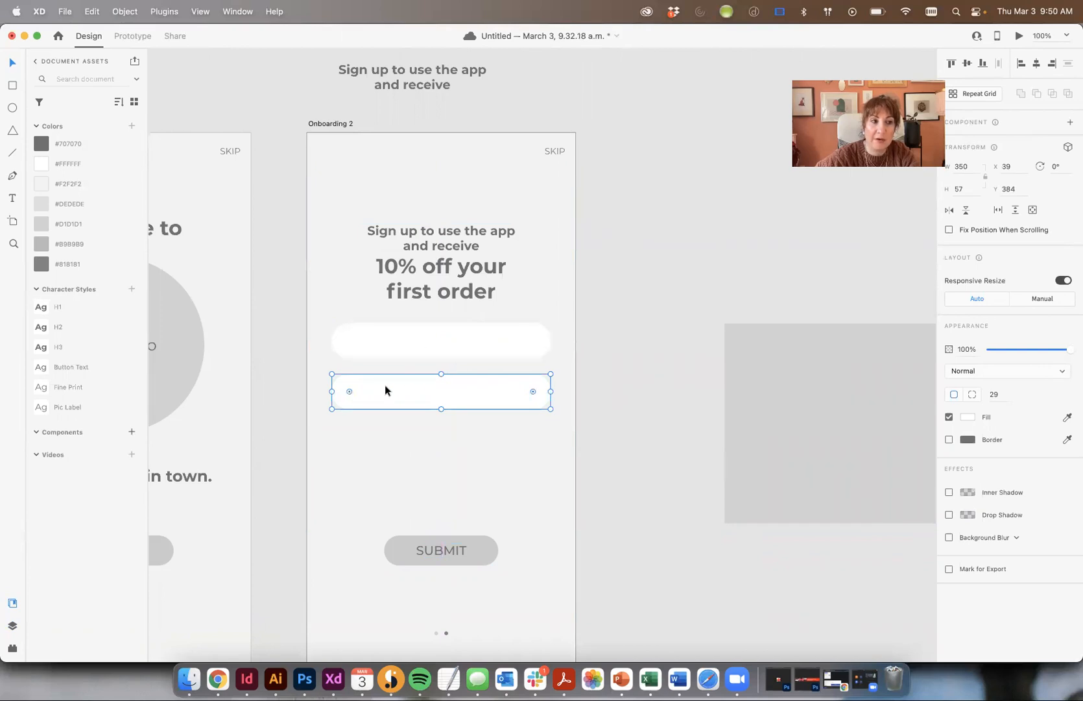
pyautogui.click(661, 326)
# - Label the upper field NAME in left-aligned Fine Print text
pyautogui.moveTo(399, 235); pyautogui.dragTo(389, 333)
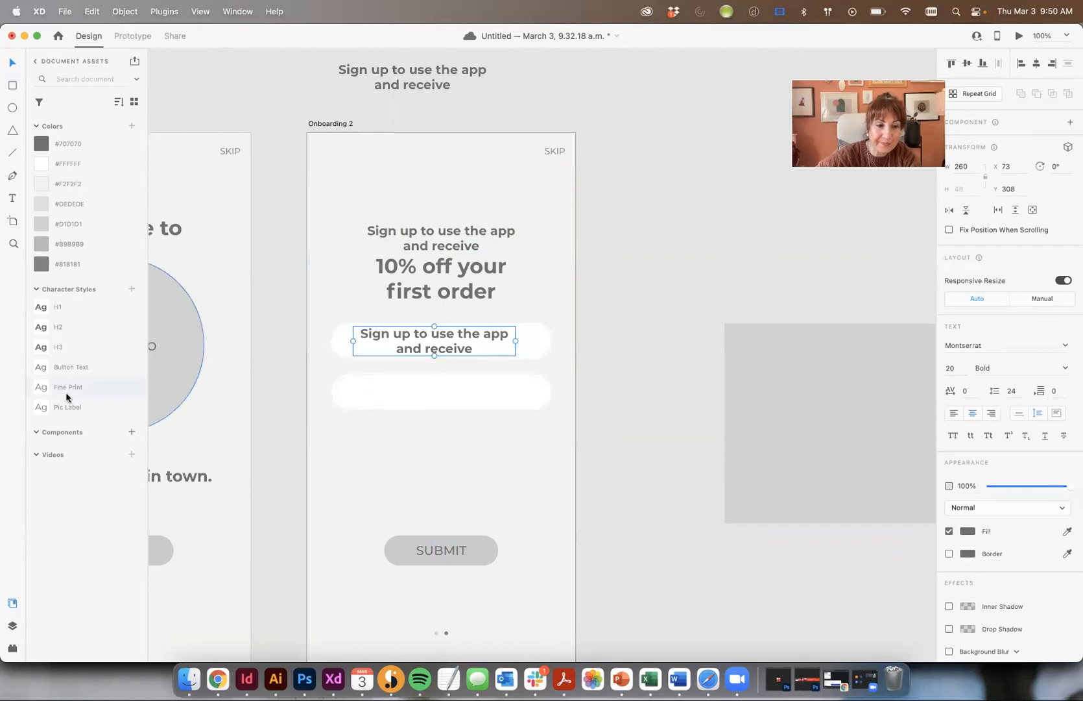
pyautogui.click(46, 388)
pyautogui.doubleClick(443, 342)
pyautogui.tripleClick(442, 342)
pyautogui.write('NAME')
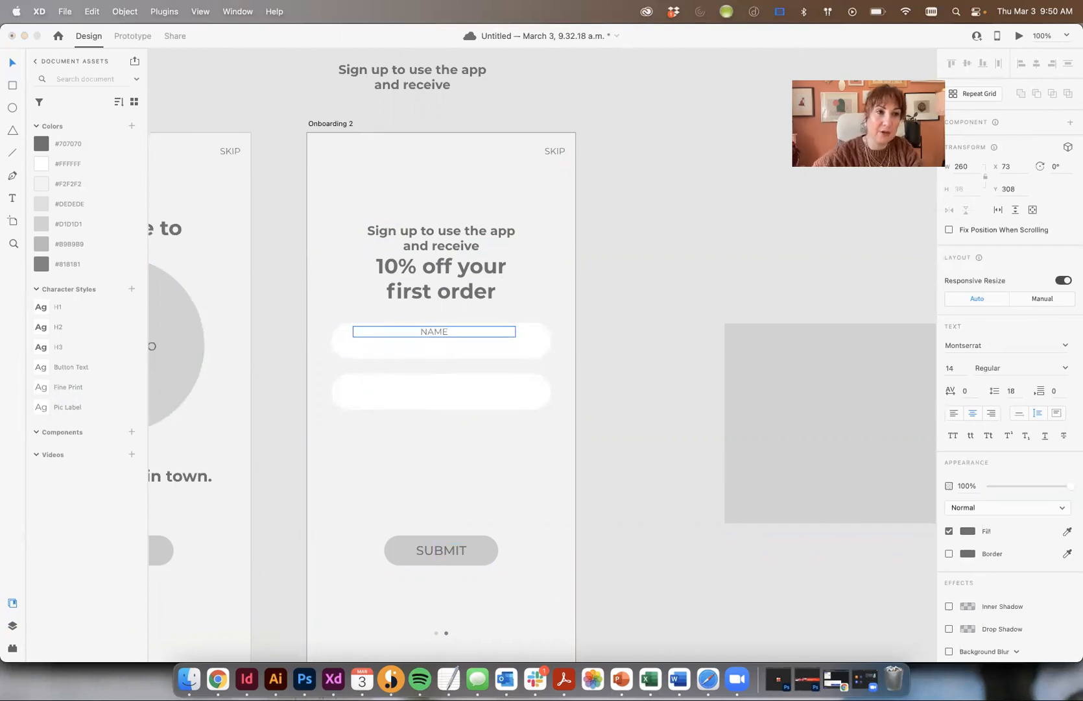
pyautogui.press('Escape')
pyautogui.click(954, 413)
pyautogui.click(671, 349)
pyautogui.moveTo(373, 331); pyautogui.dragTo(364, 393)
# - Change the second field's copied label to EMAIL
pyautogui.doubleClick(365, 393)
pyautogui.write('email')
pyautogui.press('super+a')
pyautogui.write('EMAI')
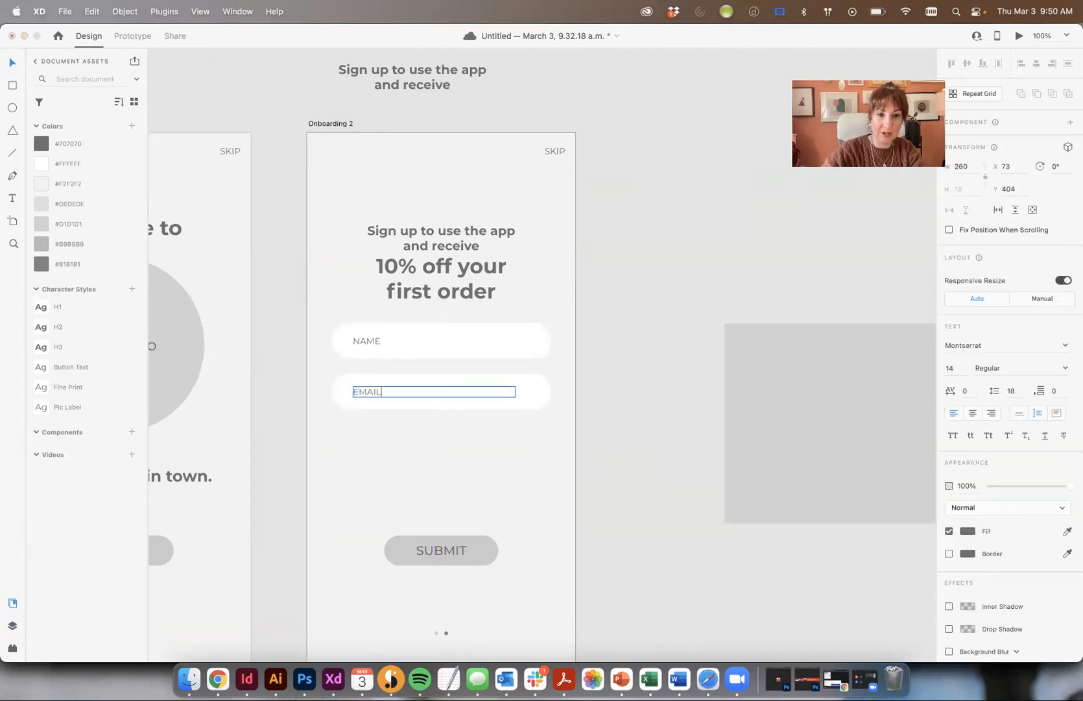
pyautogui.click(579, 455)
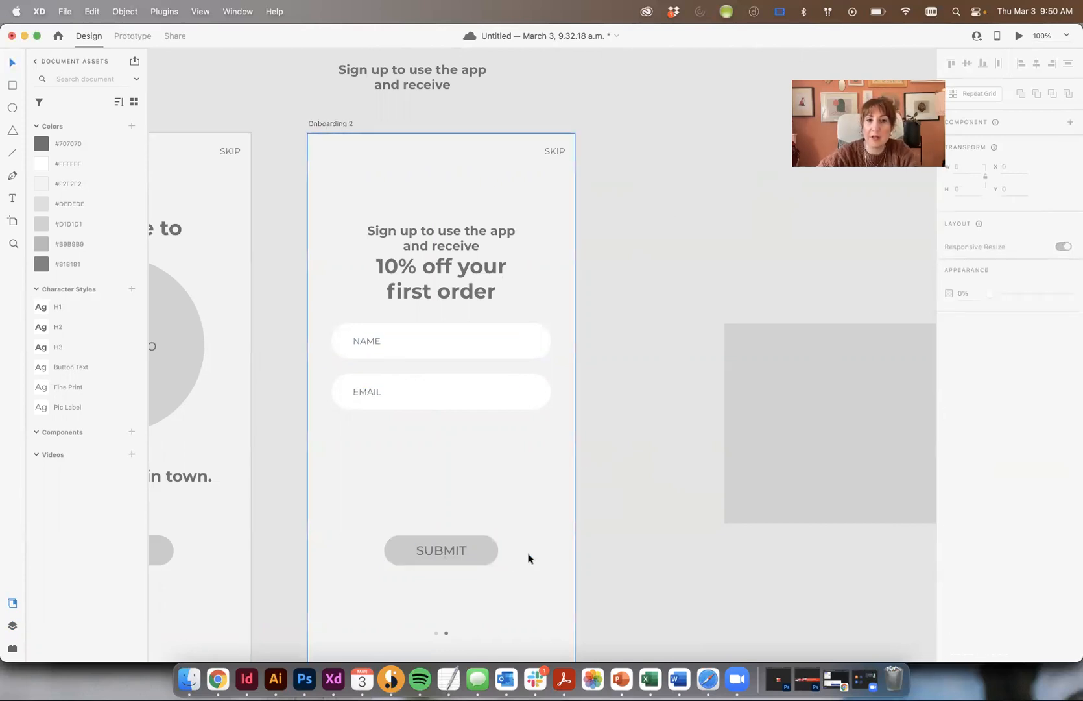
# - Zoom out and lay the grey rectangle over Onboarding 2 to gauge spacing, then move it aside
pyautogui.press('super+minus')
pyautogui.click(698, 379)
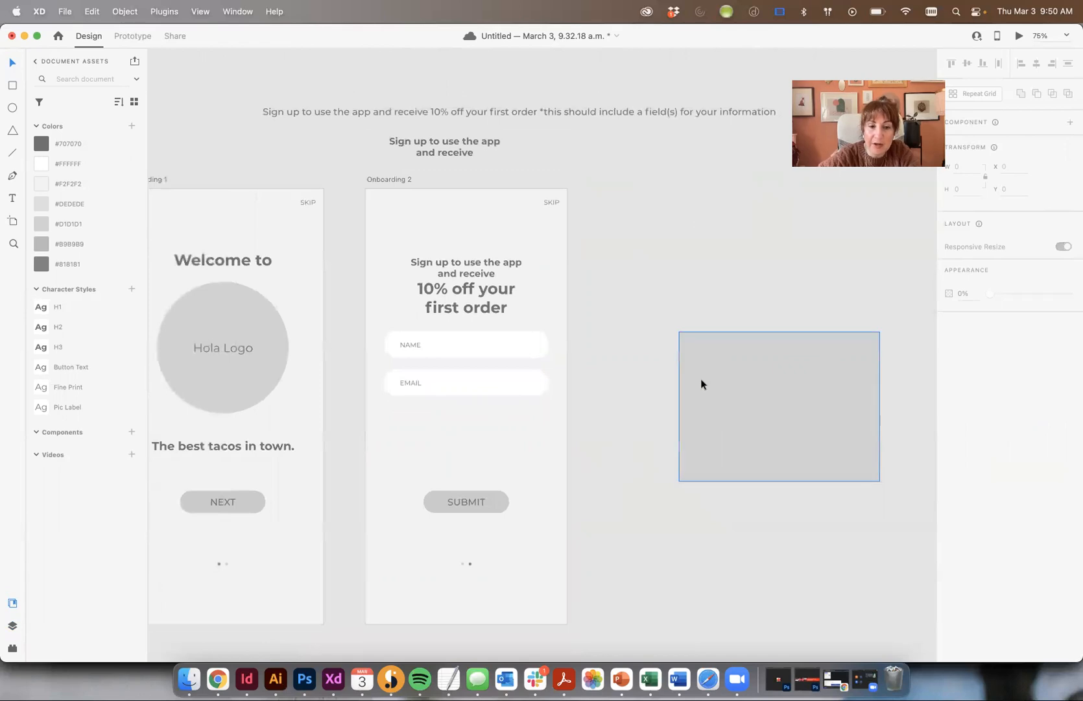
pyautogui.moveTo(784, 376); pyautogui.dragTo(472, 456)
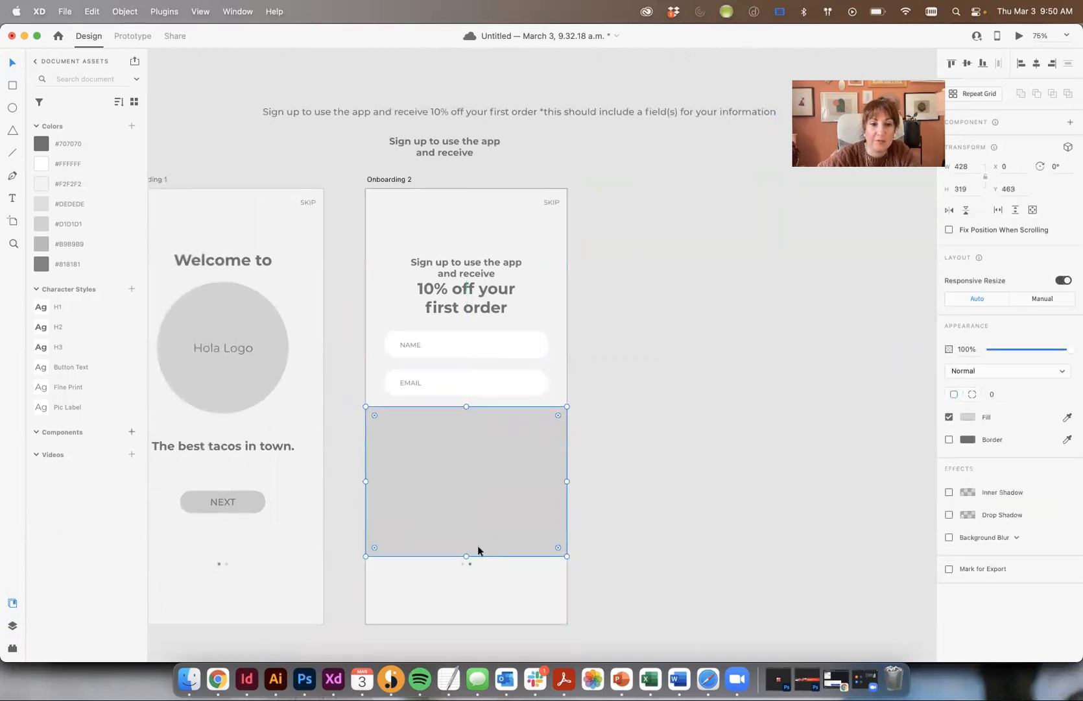
pyautogui.moveTo(465, 557); pyautogui.dragTo(465, 481)
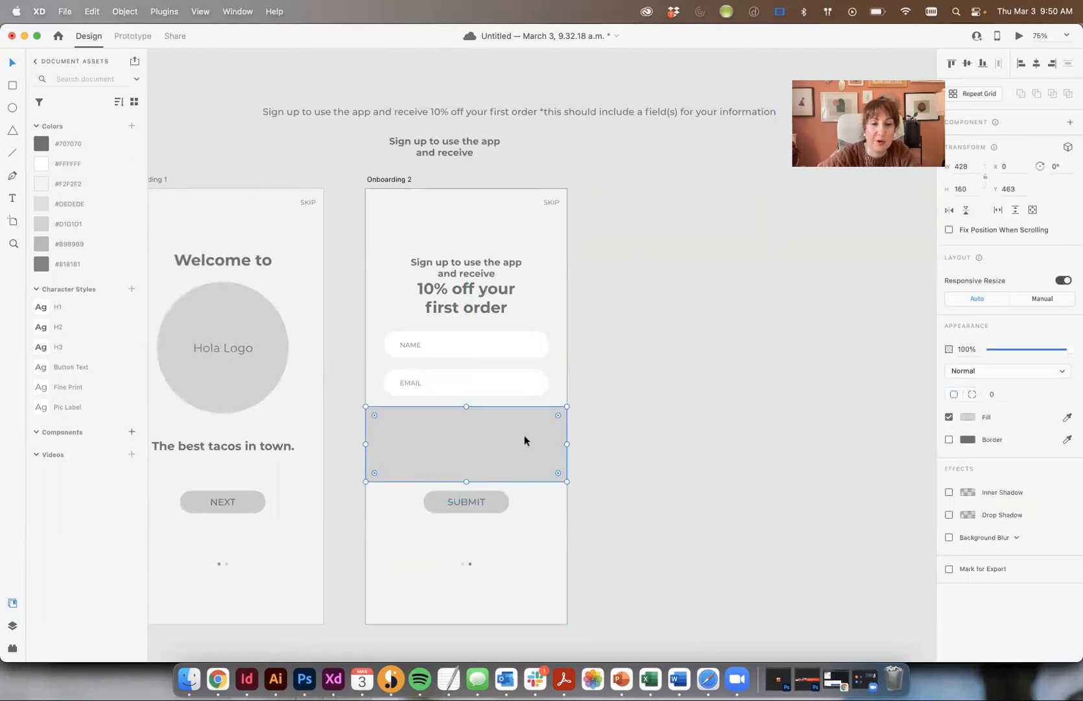
pyautogui.moveTo(493, 439); pyautogui.dragTo(775, 429)
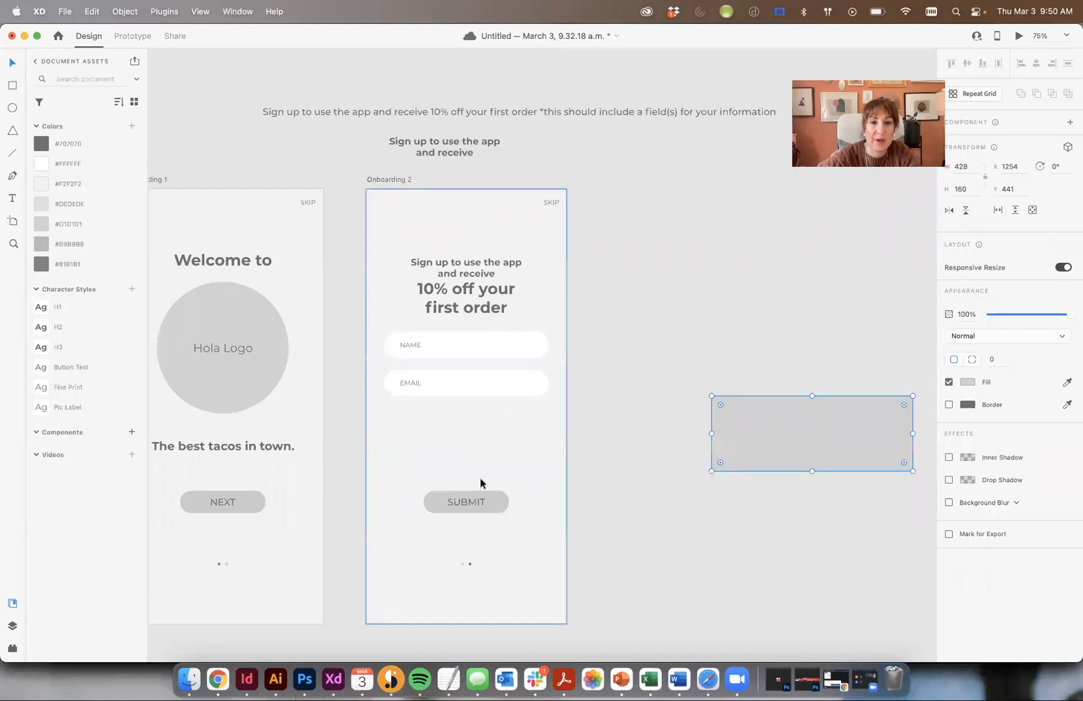
# - Group the NAME label with its input field
pyautogui.click(403, 388)
pyautogui.click(405, 345)
pyautogui.keyDown('shift'); pyautogui.click(545, 347); pyautogui.keyUp('shift')
pyautogui.press('super+g')
pyautogui.click(620, 341)
# - Move the NAME and EMAIL fields down and nudge SUBMIT up closer to them
pyautogui.click(493, 398)
pyautogui.click(493, 392)
pyautogui.keyDown('shift'); pyautogui.click(516, 345); pyautogui.keyUp('shift')
pyautogui.moveTo(516, 345); pyautogui.dragTo(515, 384)
pyautogui.click(569, 429)
pyautogui.click(496, 500)
pyautogui.moveTo(496, 500); pyautogui.dragTo(495, 483)
pyautogui.click(668, 371)
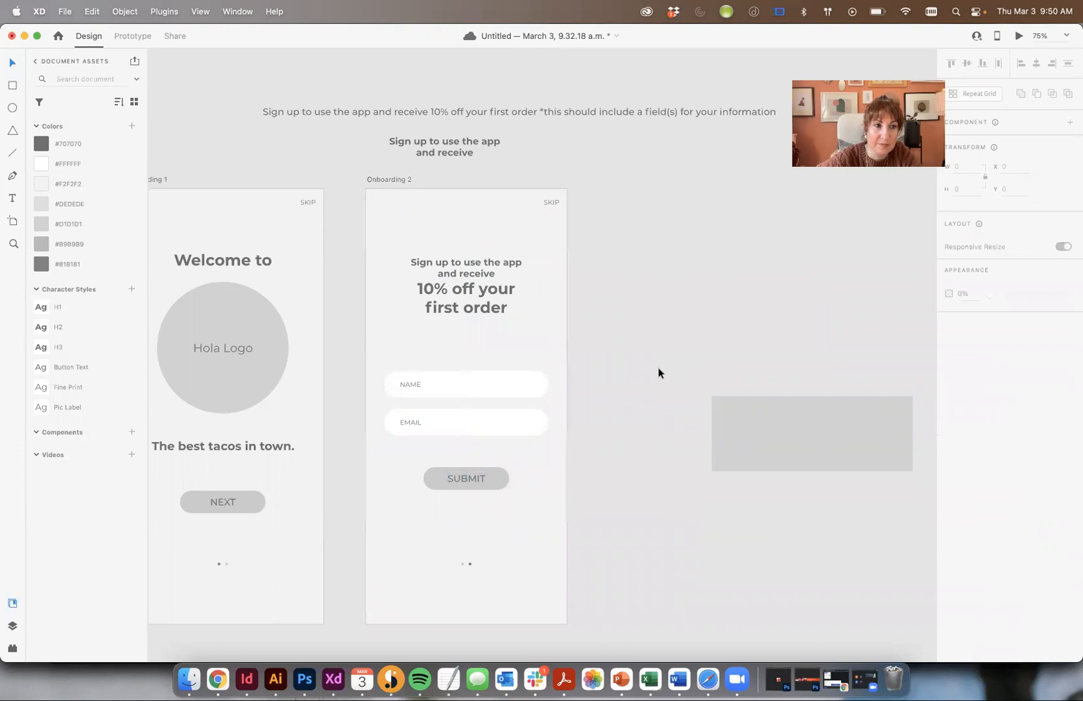
# - Shift the NAME and EMAIL fields up and the sign-up heading down slightly
pyautogui.click(497, 474)
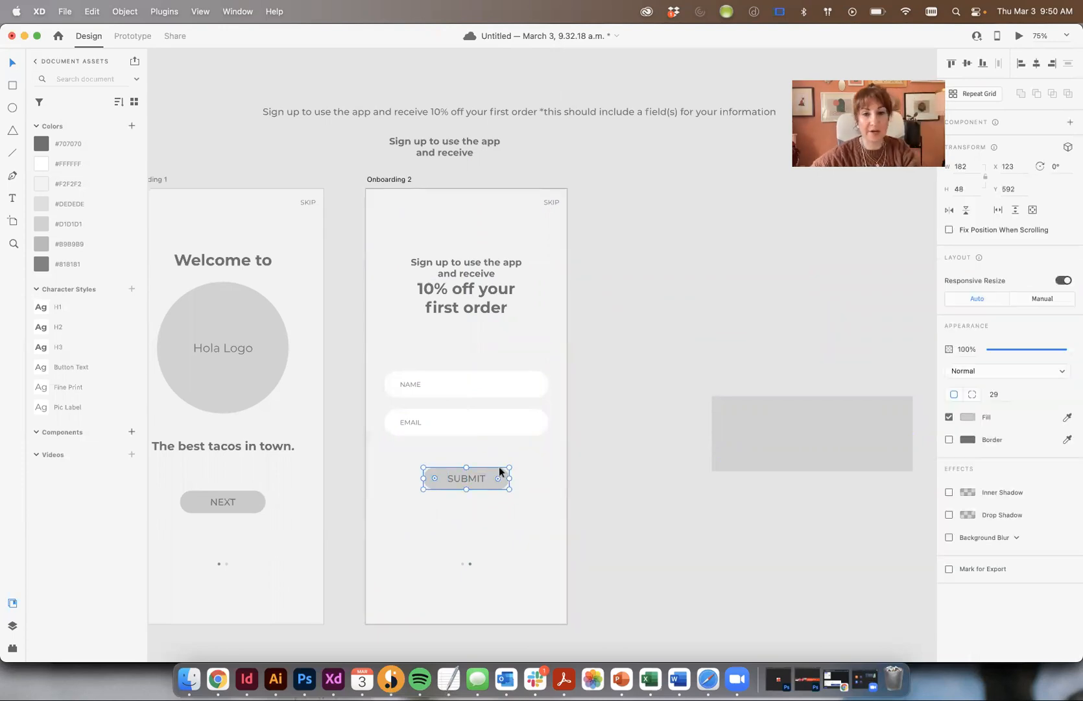
pyautogui.press('Escape')
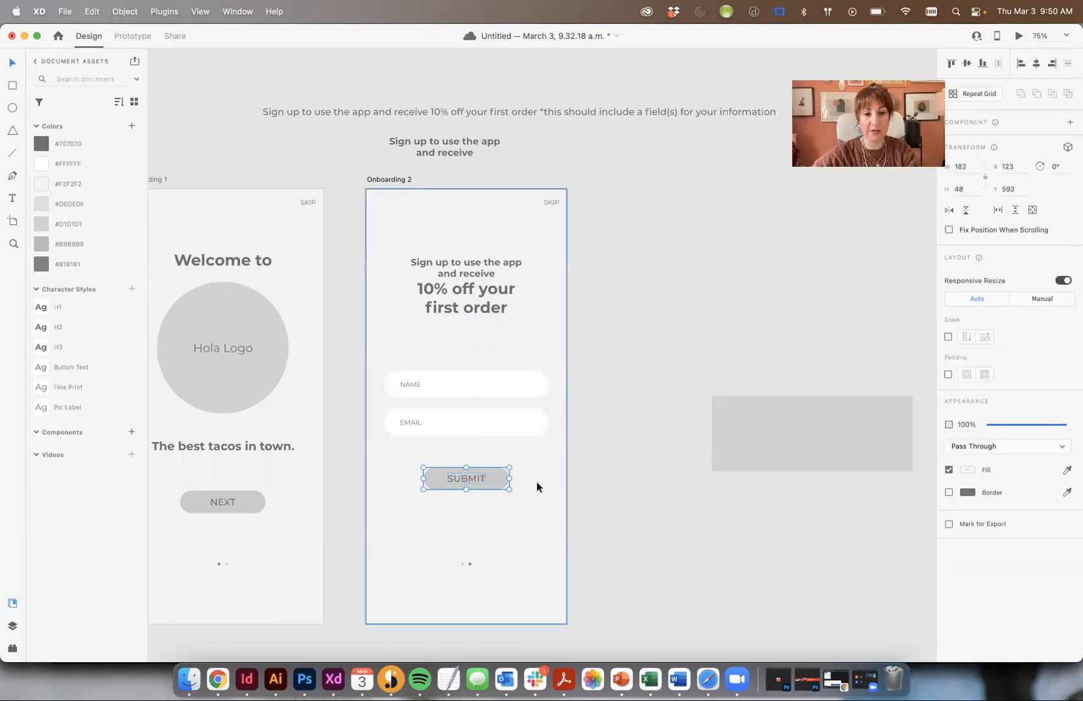
pyautogui.click(650, 398)
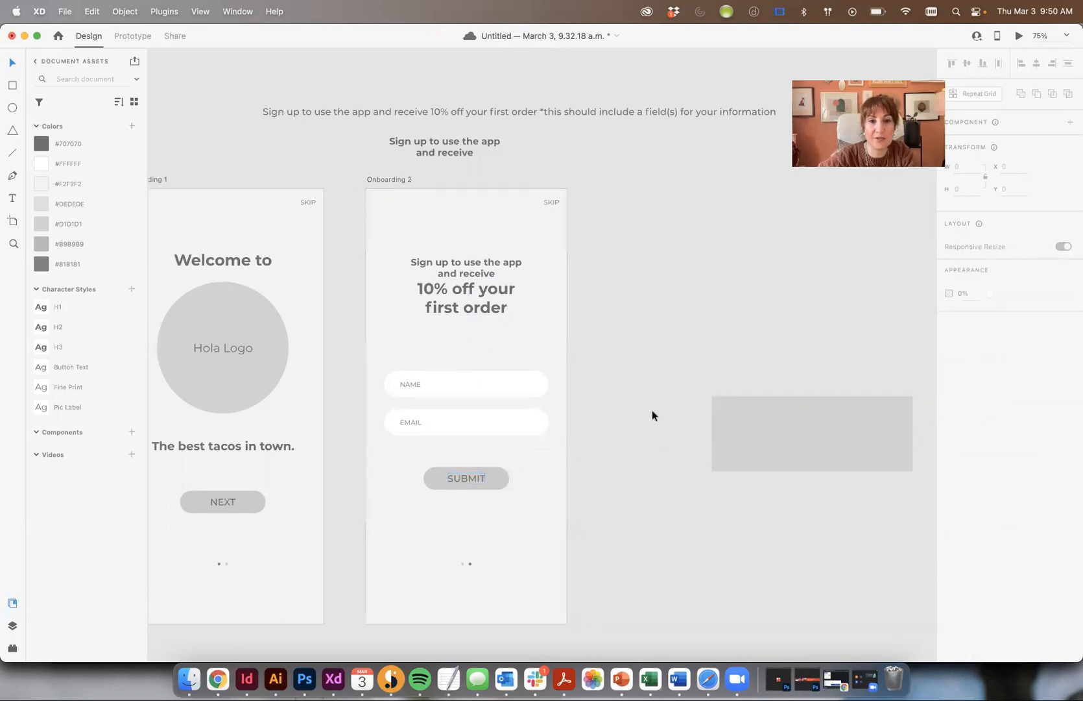
pyautogui.moveTo(517, 390); pyautogui.dragTo(514, 368)
pyautogui.click(641, 388)
pyautogui.moveTo(442, 271); pyautogui.dragTo(480, 273)
pyautogui.click(633, 291)
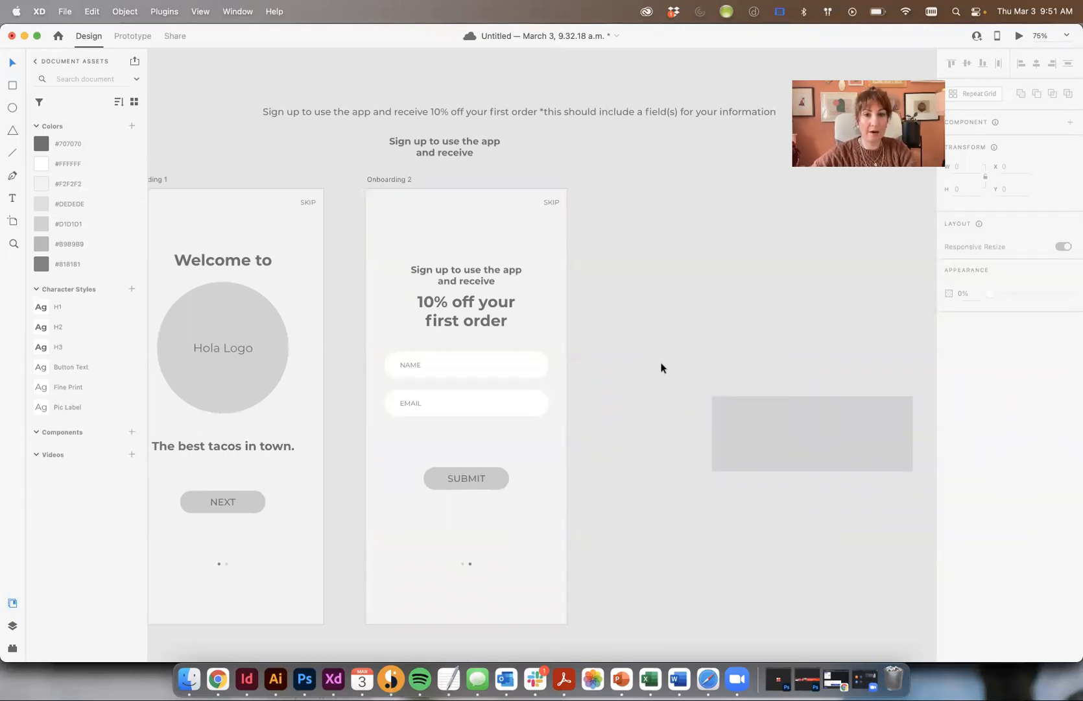
pyautogui.scroll(-2, 676, 458)
pyautogui.click(218, 679)
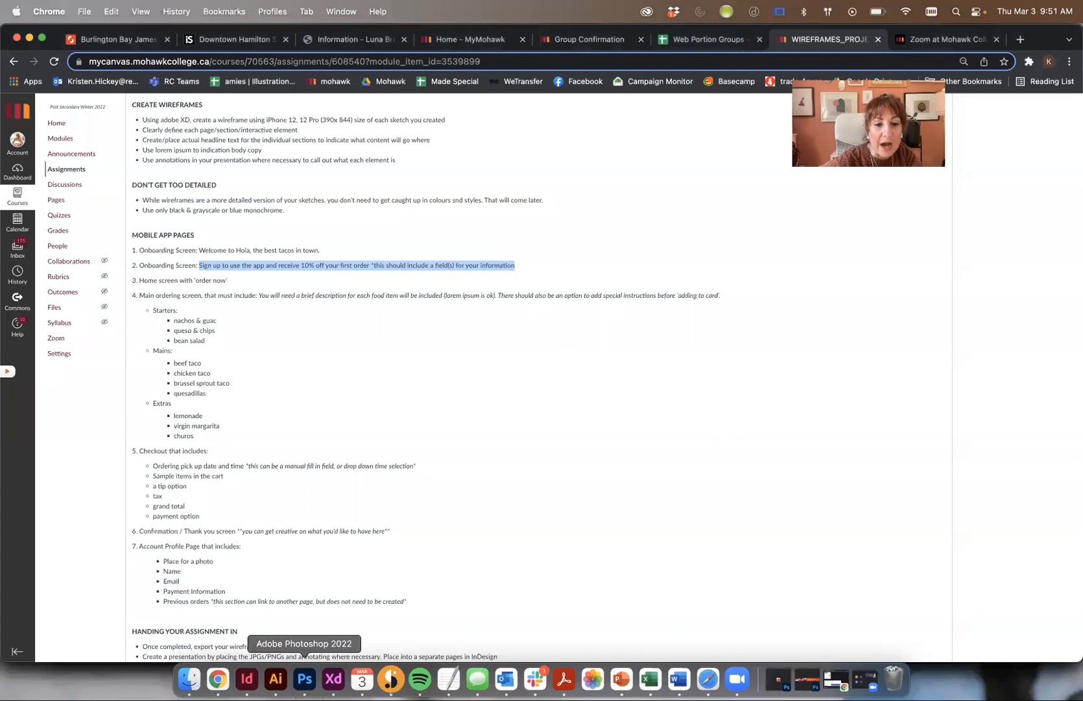
pyautogui.click(333, 678)
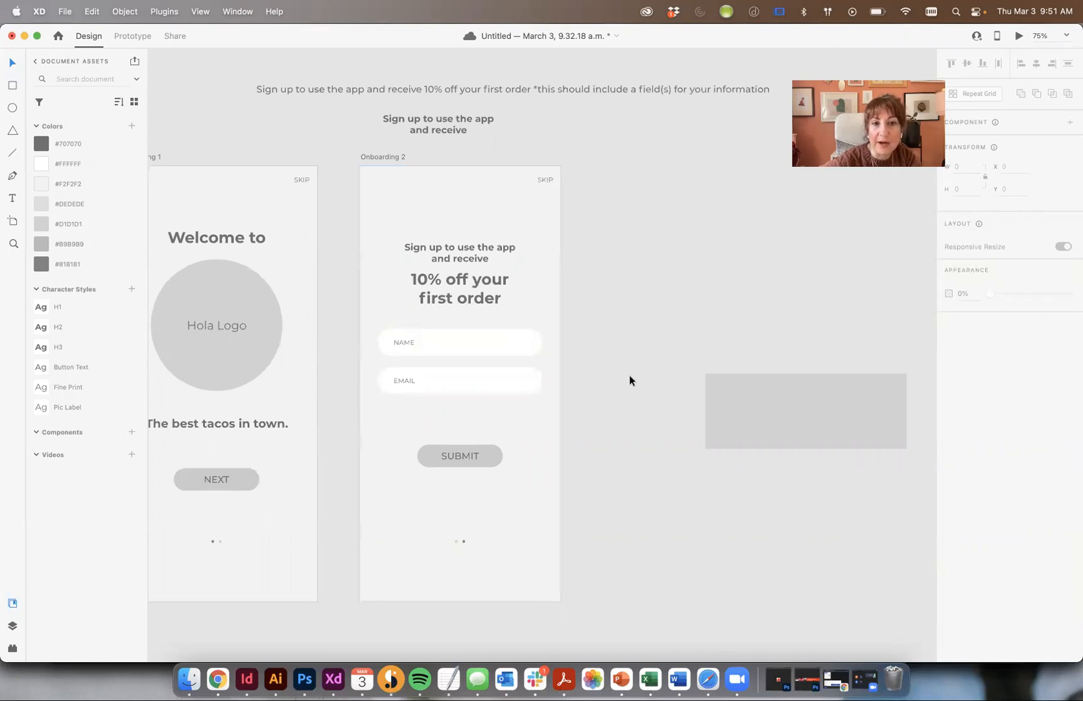
# - Delete the stray grey rectangle and move SUBMIT down level with NEXT
pyautogui.click(822, 406)
pyautogui.press('BackSpace')
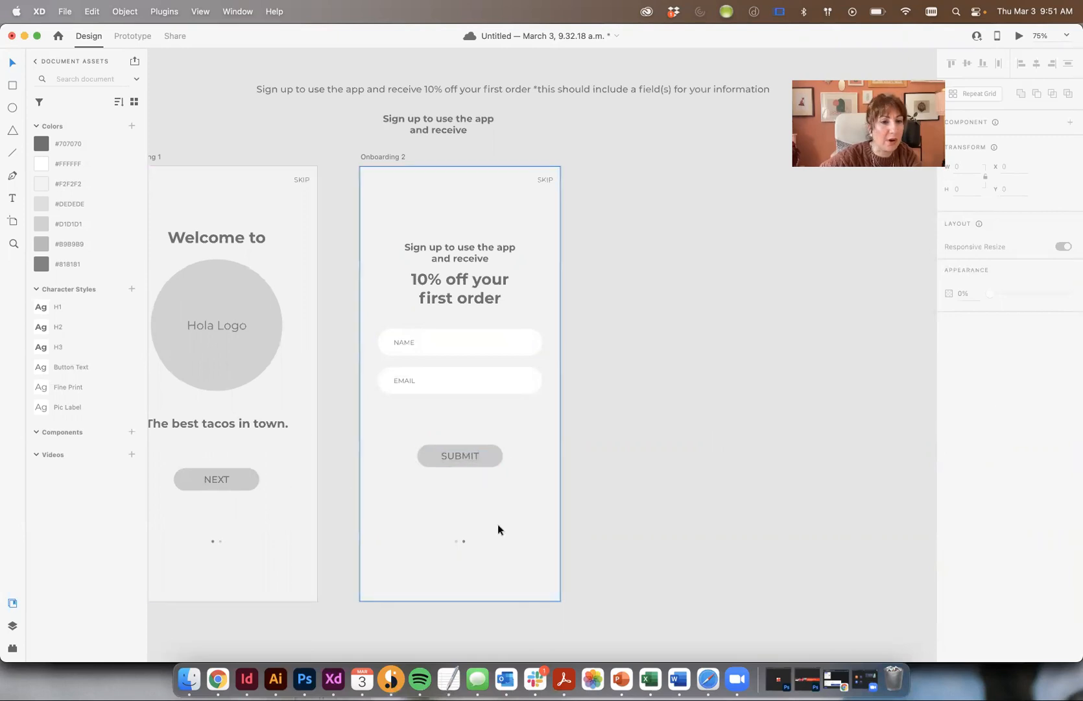
pyautogui.click(471, 457)
pyautogui.moveTo(489, 455); pyautogui.dragTo(492, 478)
pyautogui.keyDown('shift'); pyautogui.click(241, 473); pyautogui.keyUp('shift')
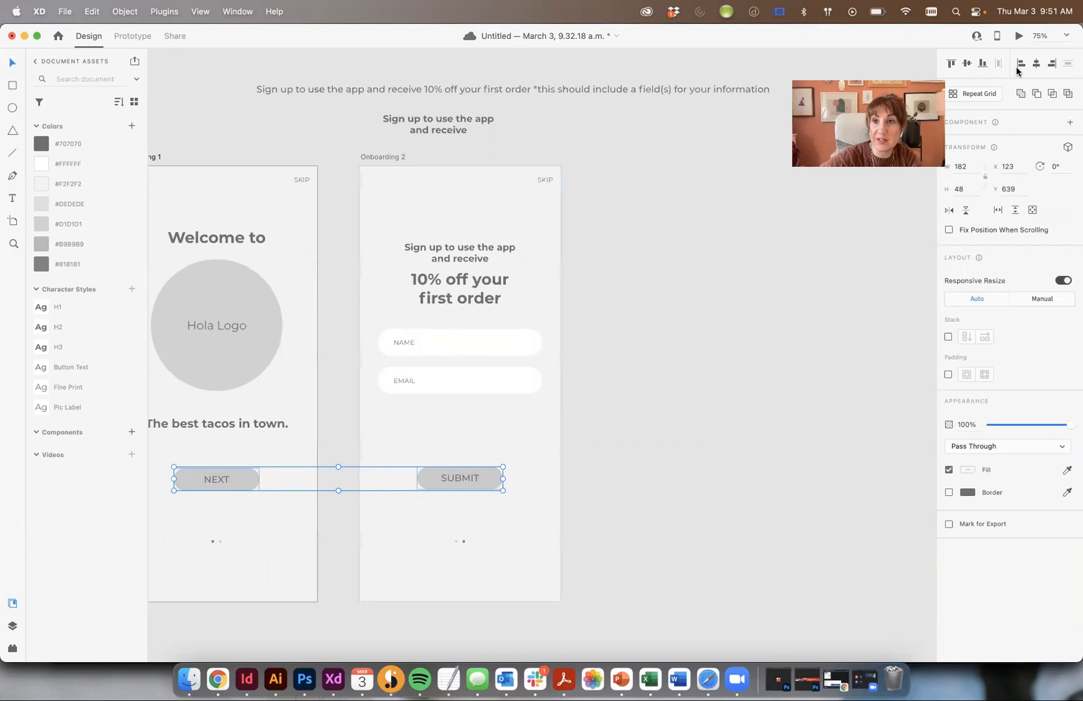
pyautogui.click(768, 432)
# - Move the NAME and EMAIL fields down toward SUBMIT and the heading down above NAME
pyautogui.click(390, 378)
pyautogui.keyDown('shift'); pyautogui.click(509, 348); pyautogui.keyUp('shift')
pyautogui.moveTo(509, 348); pyautogui.dragTo(516, 406)
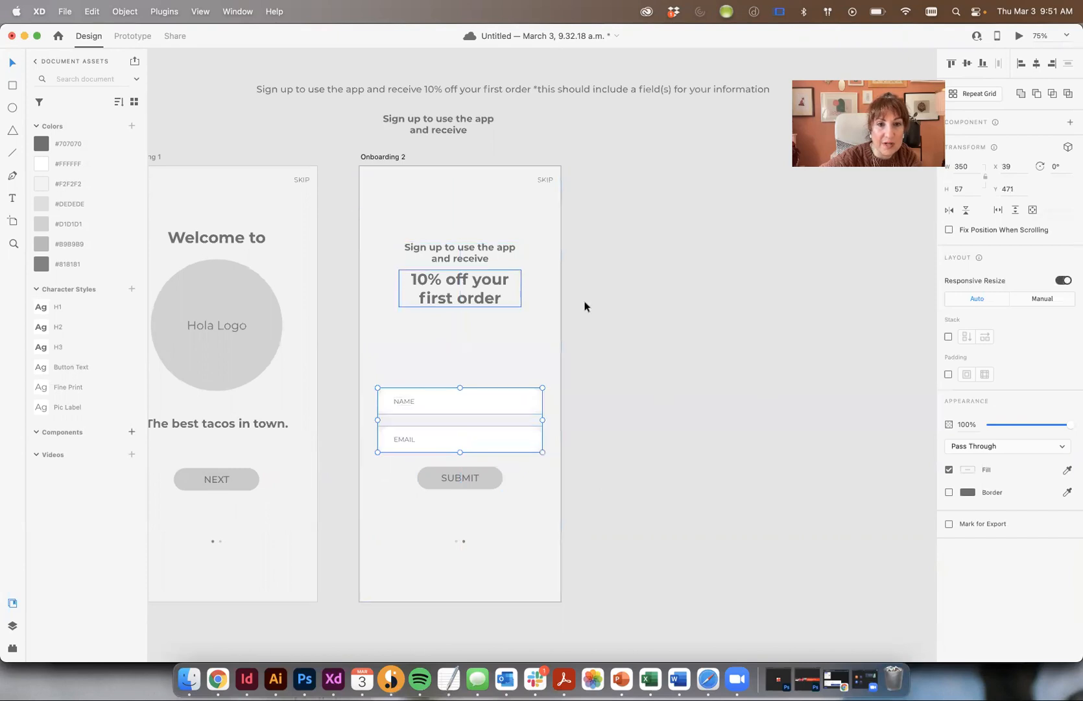
pyautogui.moveTo(487, 255); pyautogui.dragTo(487, 316)
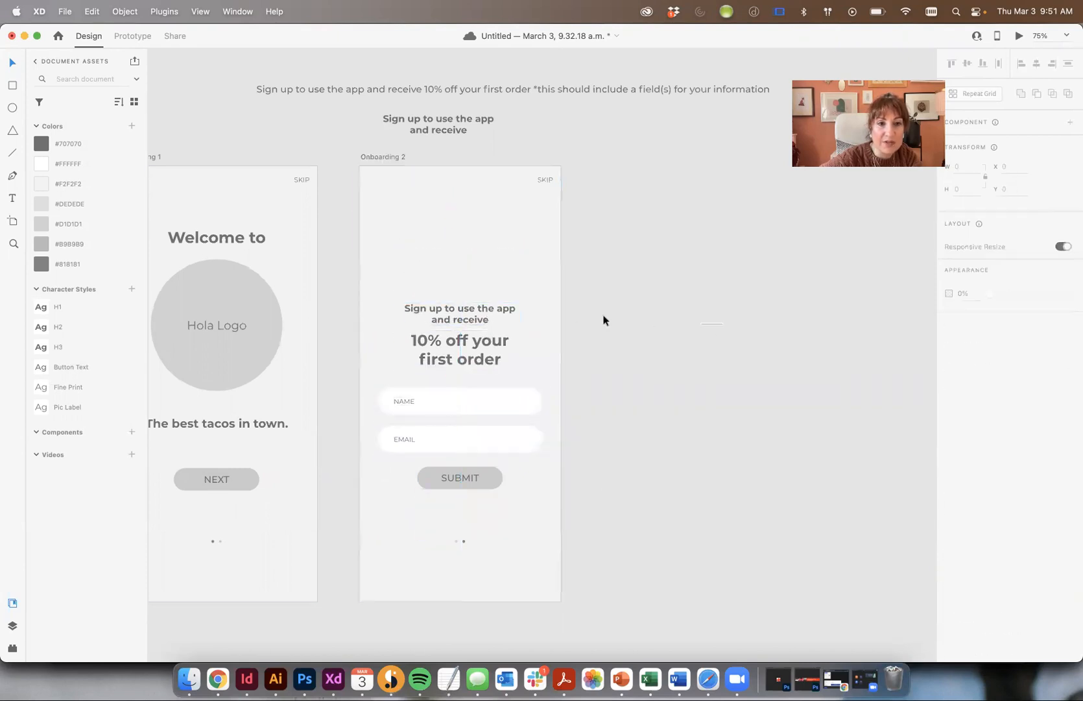
# - Copy the Hola Logo circle onto Onboarding 2, shrink it, and centre it at the top
pyautogui.moveTo(220, 315); pyautogui.dragTo(465, 249)
pyautogui.moveTo(528, 325); pyautogui.dragTo(481, 280)
pyautogui.moveTo(445, 246); pyautogui.dragTo(467, 249)
pyautogui.click(674, 247)
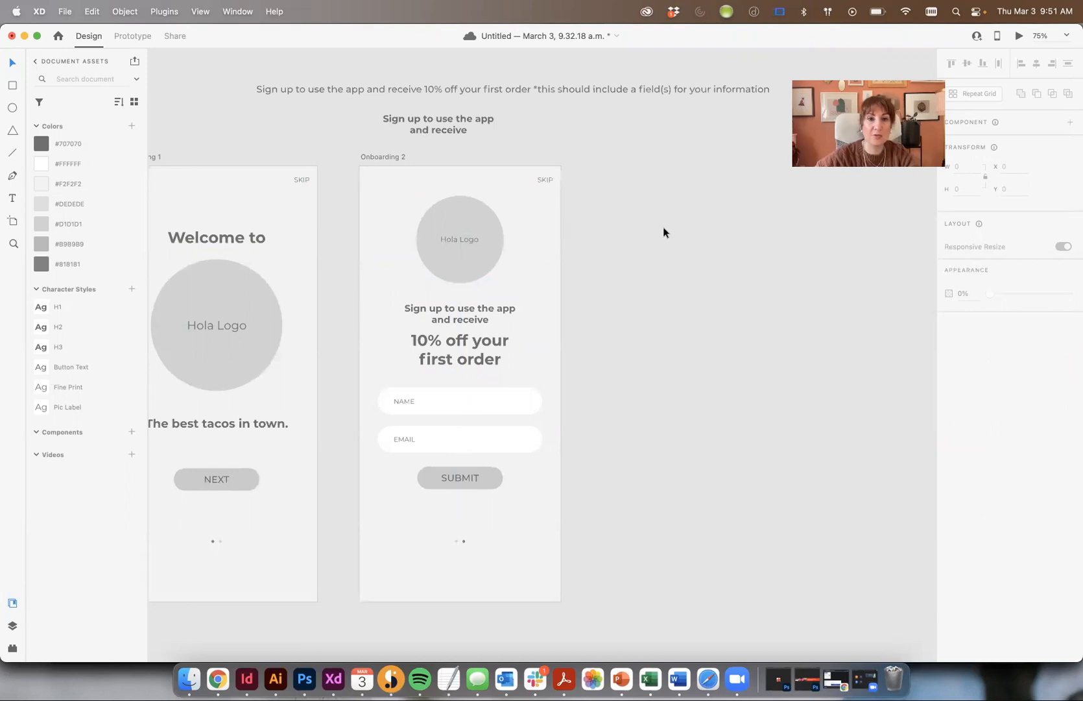
# - Cancel the save and delete the two text notes above the artboards
pyautogui.press('super+s')
pyautogui.click(710, 506)
pyautogui.moveTo(354, 104); pyautogui.dragTo(460, 181)
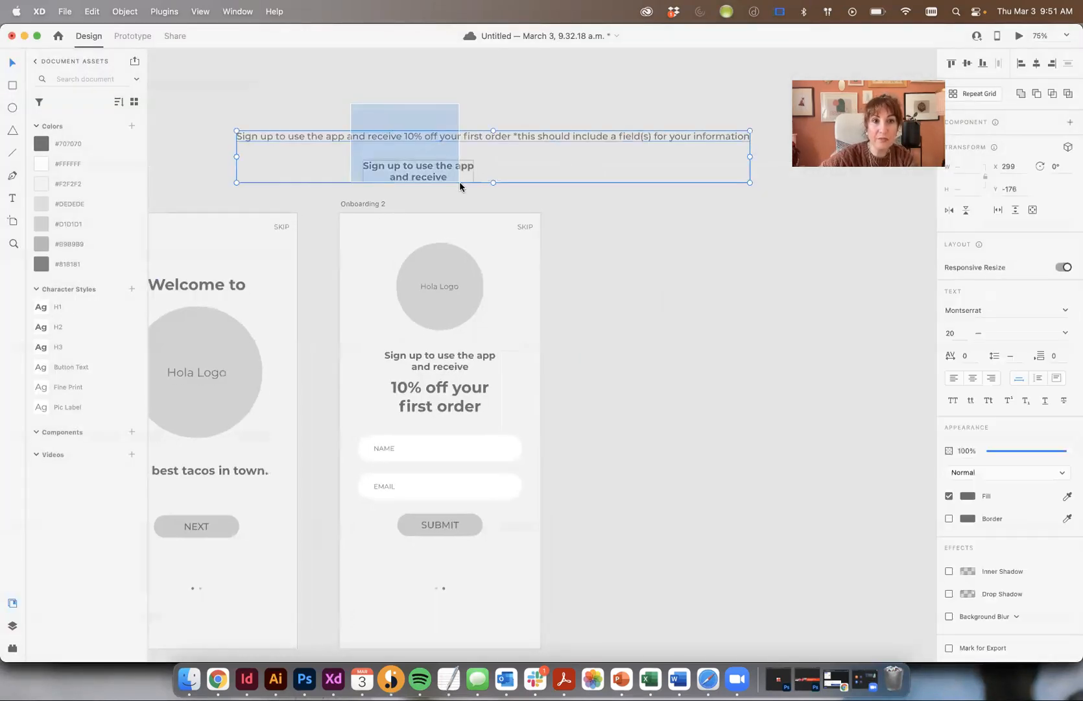
pyautogui.press('Delete')
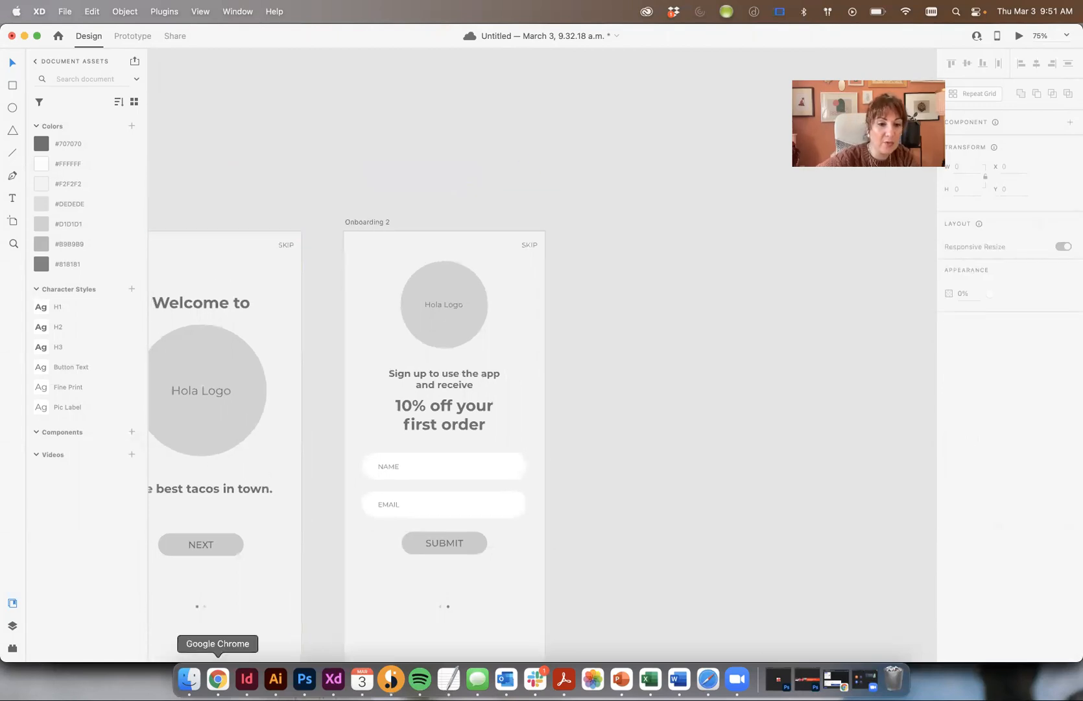
# - Check the Home screen requirement in the assignment brief in Chrome
pyautogui.click(218, 679)
pyautogui.moveTo(178, 281); pyautogui.dragTo(277, 286)
pyautogui.click(338, 372)
pyautogui.click(334, 679)
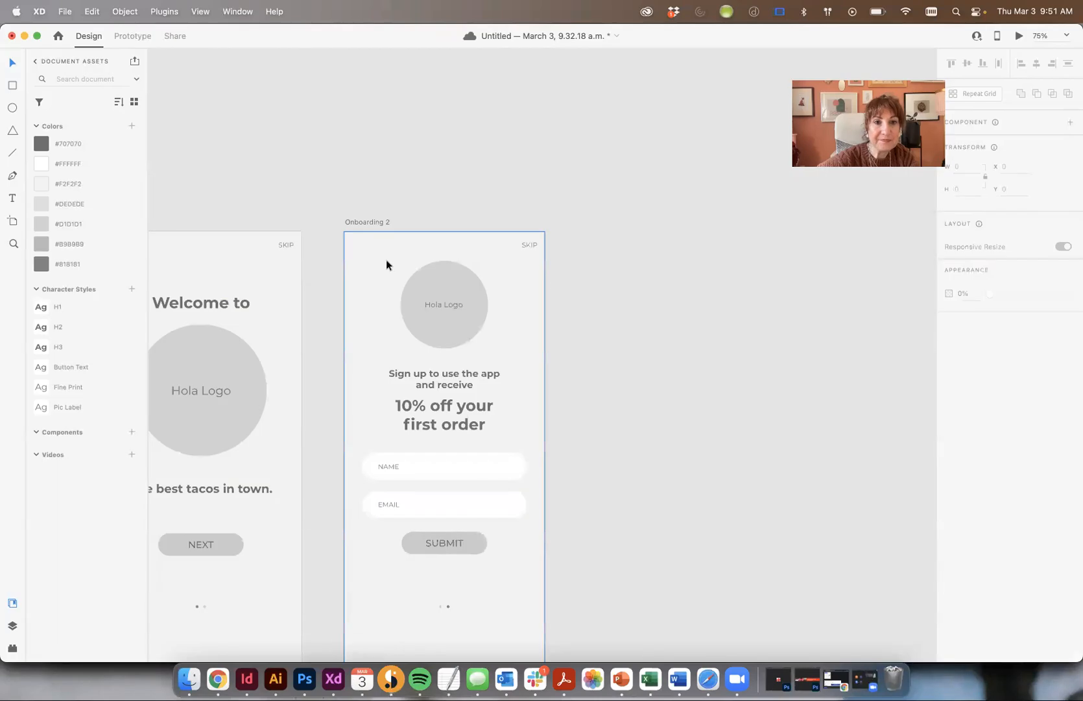
# - Duplicate the Onboarding 2 artboard to the right and clear everything on the copy
pyautogui.click(366, 220)
pyautogui.moveTo(368, 220); pyautogui.dragTo(622, 669)
pyautogui.click(317, 146)
pyautogui.press('space')
pyautogui.press('Delete')
# - Rename the copied Onboarding 2 – 1 artboard to 'Home'
pyautogui.hscroll(-10, 719, 218)
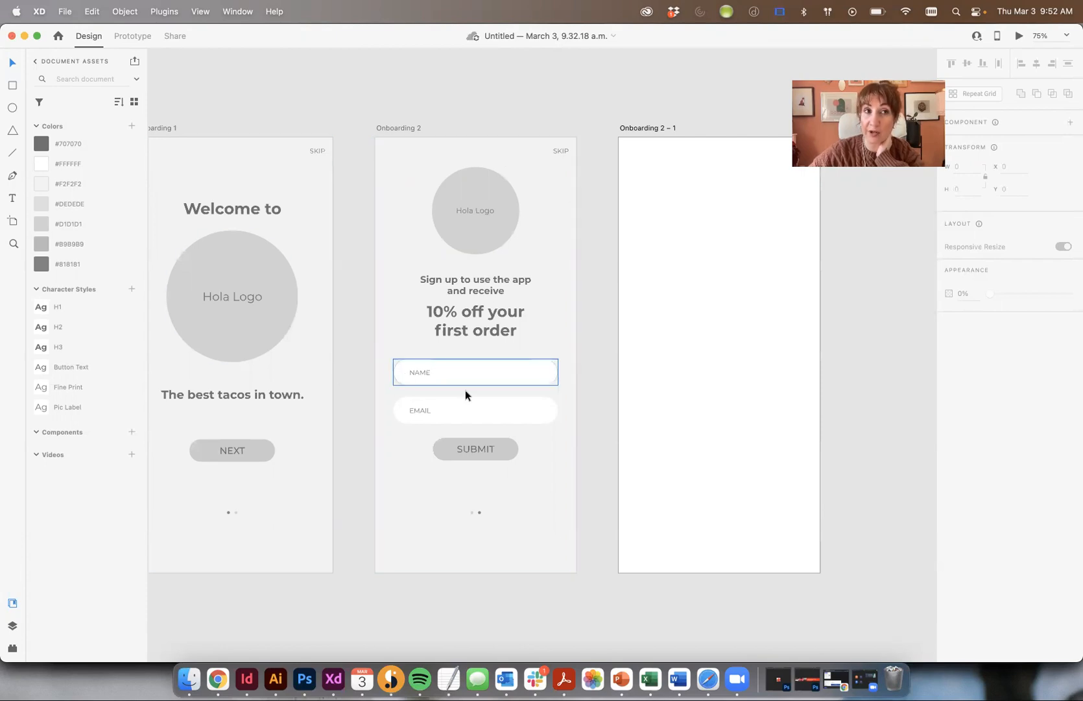
pyautogui.hscroll(4, 331, 185)
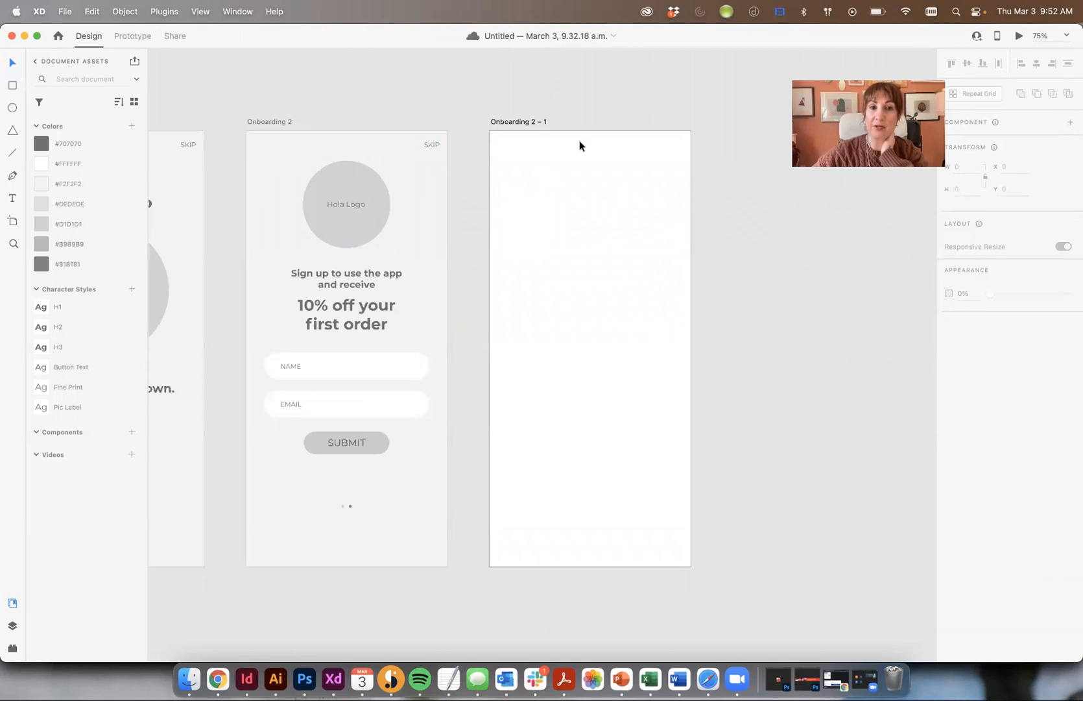
pyautogui.doubleClick(504, 120)
pyautogui.write('HO')
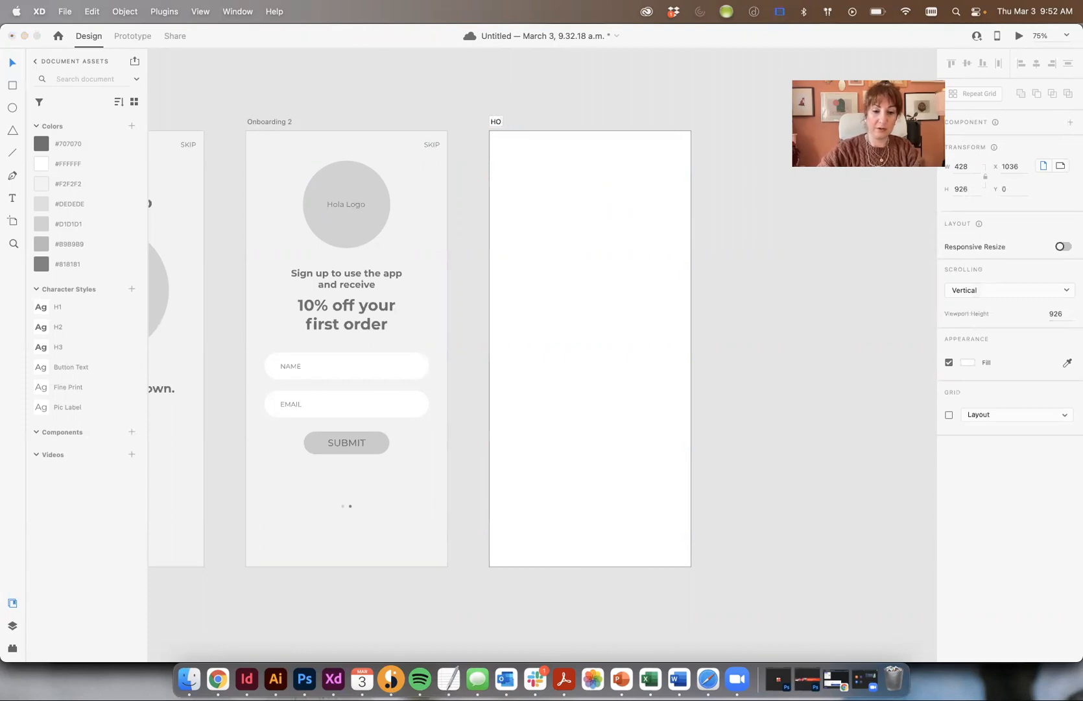
pyautogui.write('NMEe')
pyautogui.press('Return')
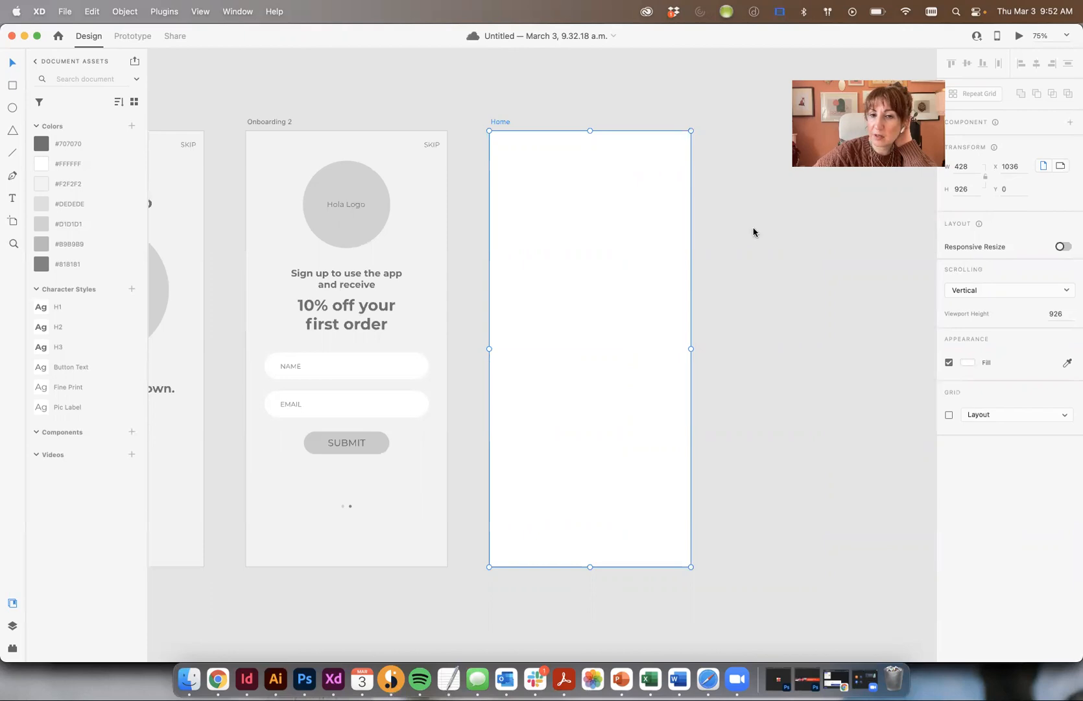
# - Review the assignment brief in Chrome before continuing in XD
pyautogui.click(739, 205)
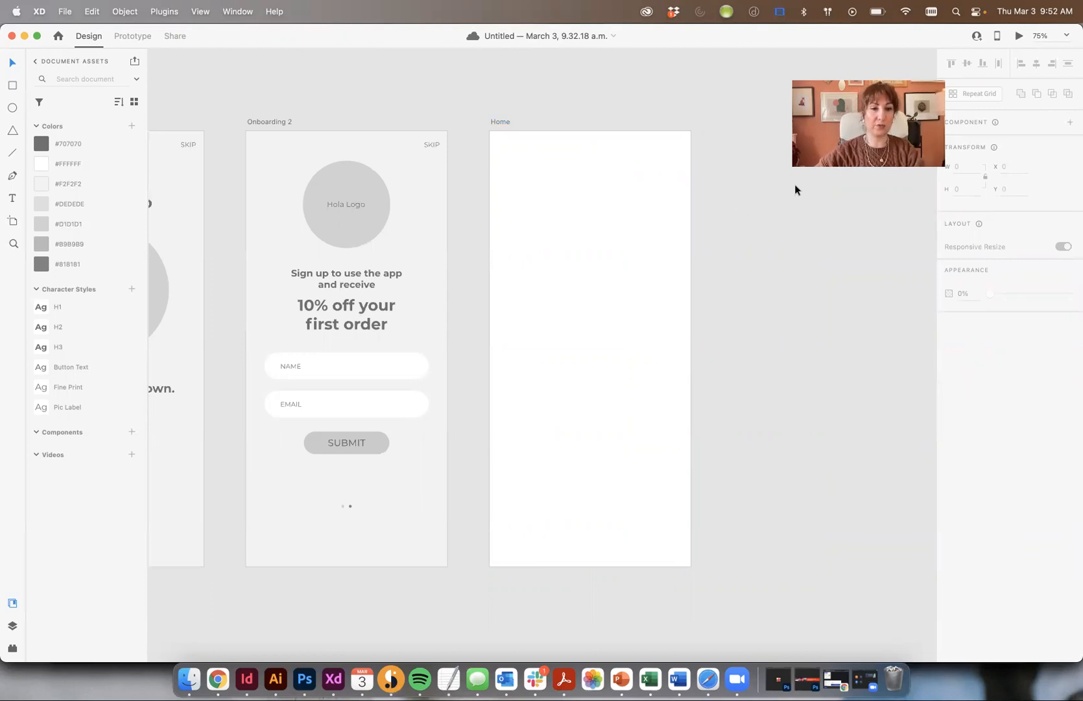
pyautogui.click(218, 679)
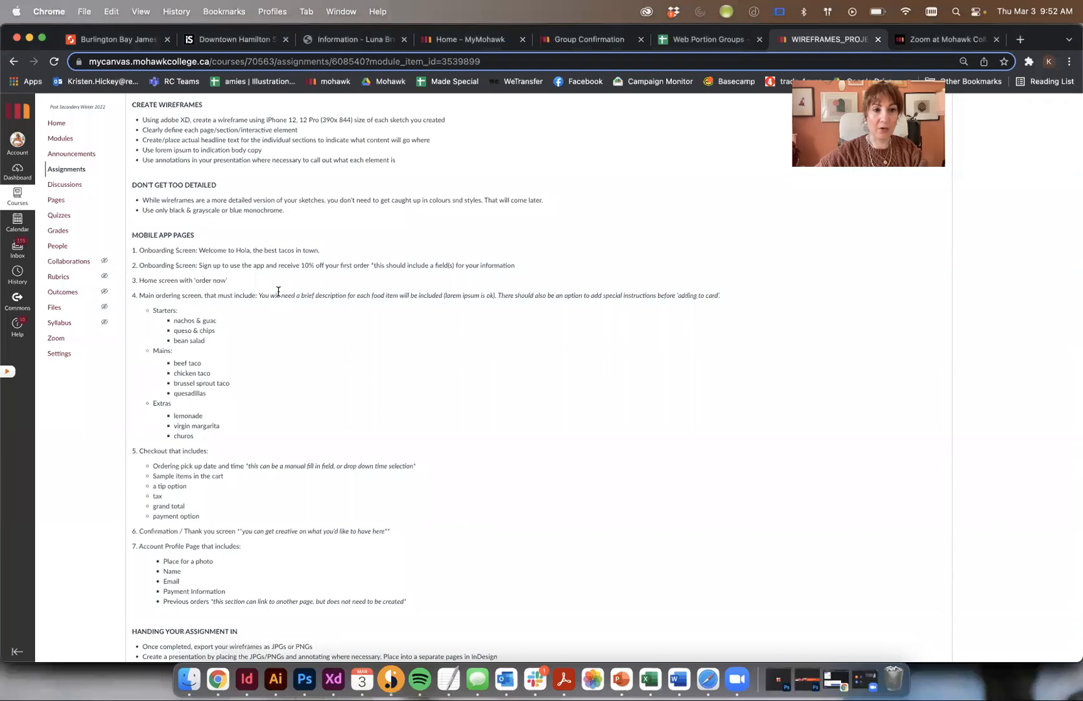
pyautogui.click(334, 679)
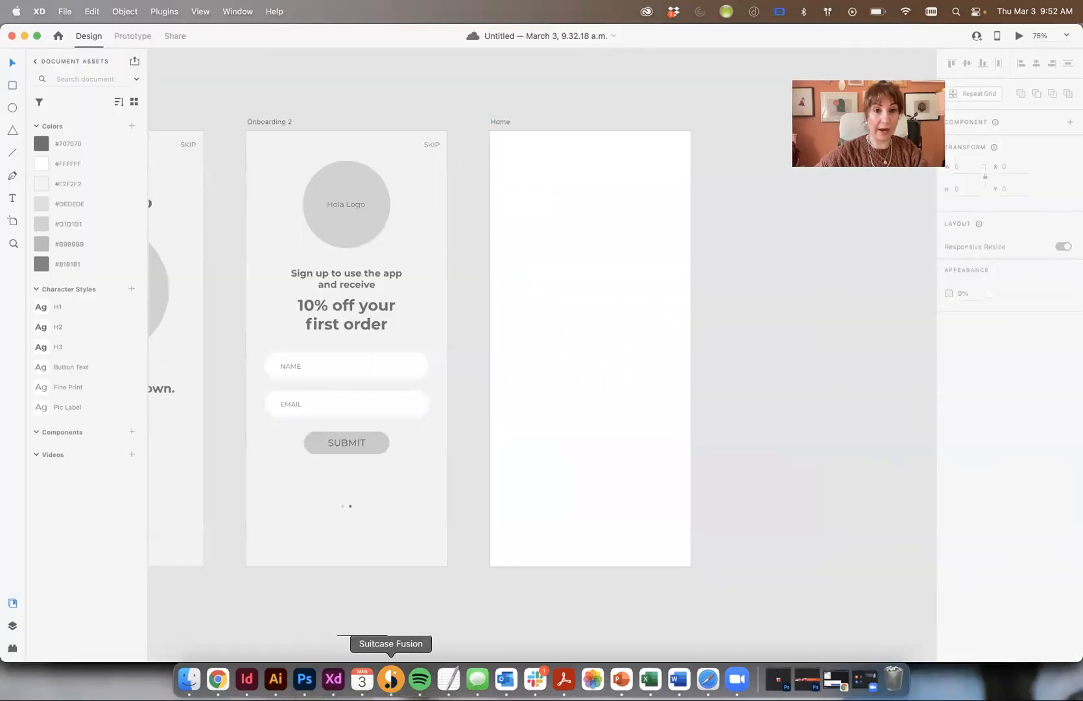
# - Copy the Hola Logo circle from Onboarding 2 to the top of the Home artboard
pyautogui.moveTo(346, 208); pyautogui.dragTo(596, 191)
pyautogui.click(767, 272)
pyautogui.moveTo(767, 272); pyautogui.dragTo(713, 267)
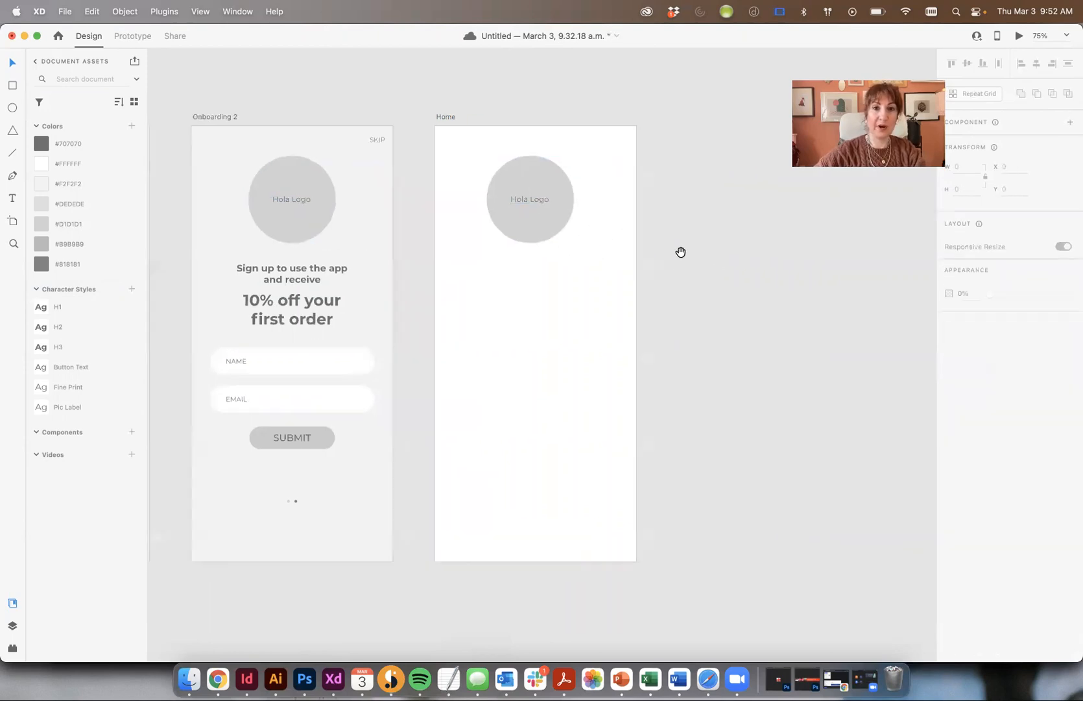
pyautogui.click(542, 171)
pyautogui.click(664, 237)
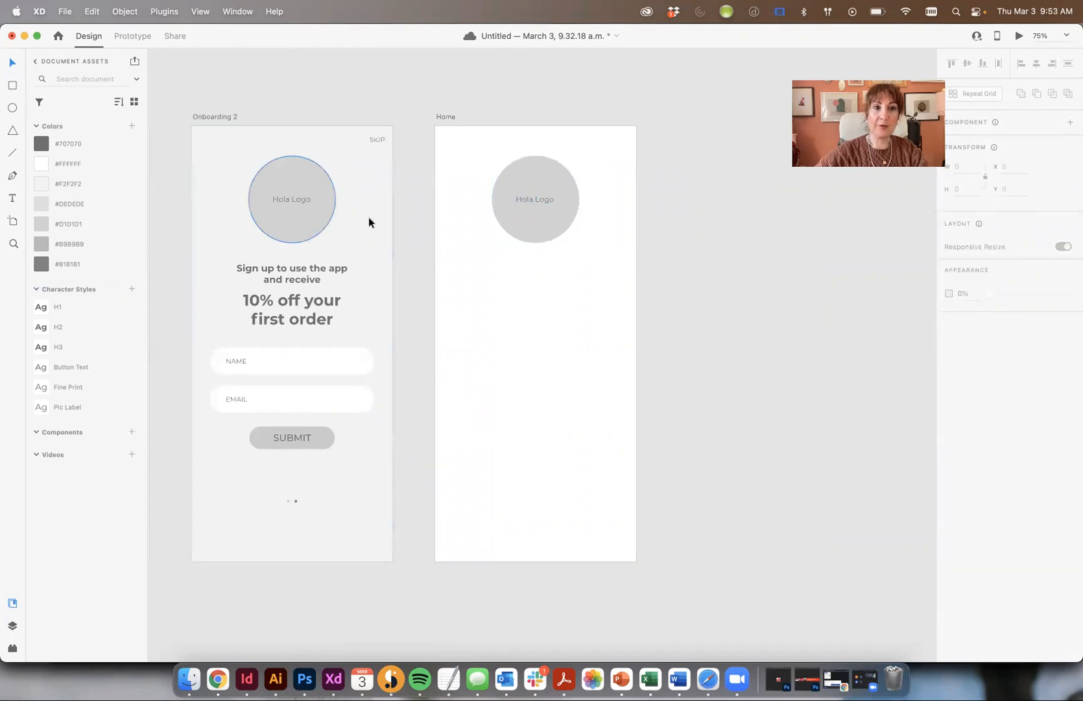
# - Copy the SUBMIT button onto Home and relabel it 'ORDER NOW'
pyautogui.moveTo(278, 441); pyautogui.dragTo(499, 332)
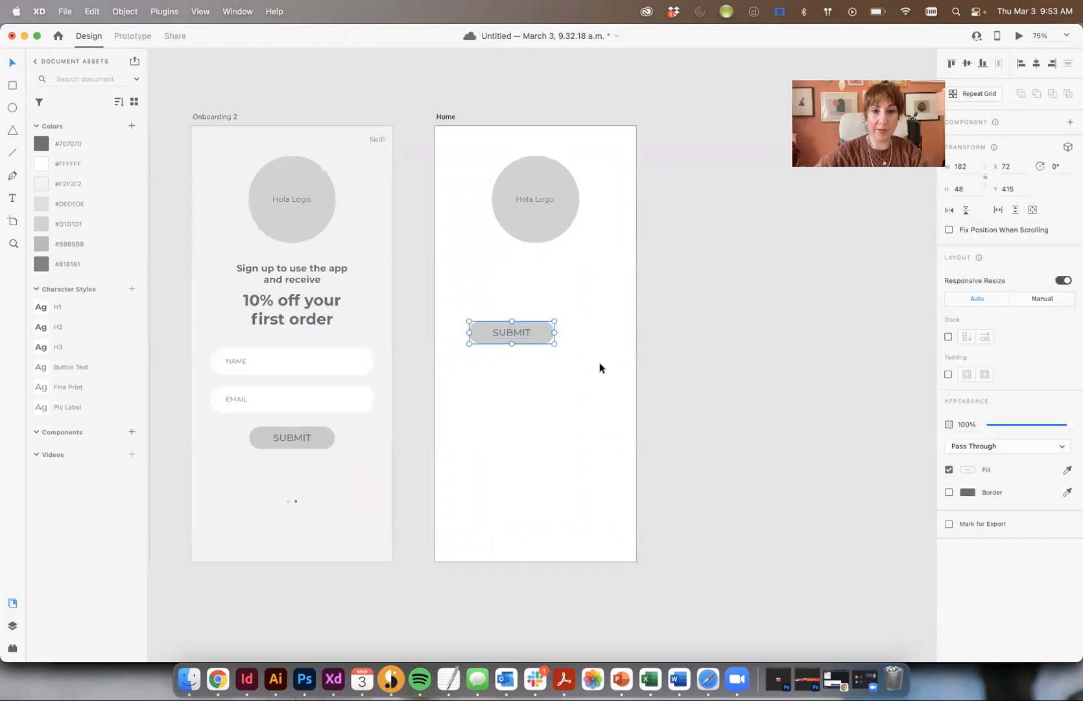
pyautogui.doubleClick(521, 331)
pyautogui.doubleClick(509, 330)
pyautogui.write('order')
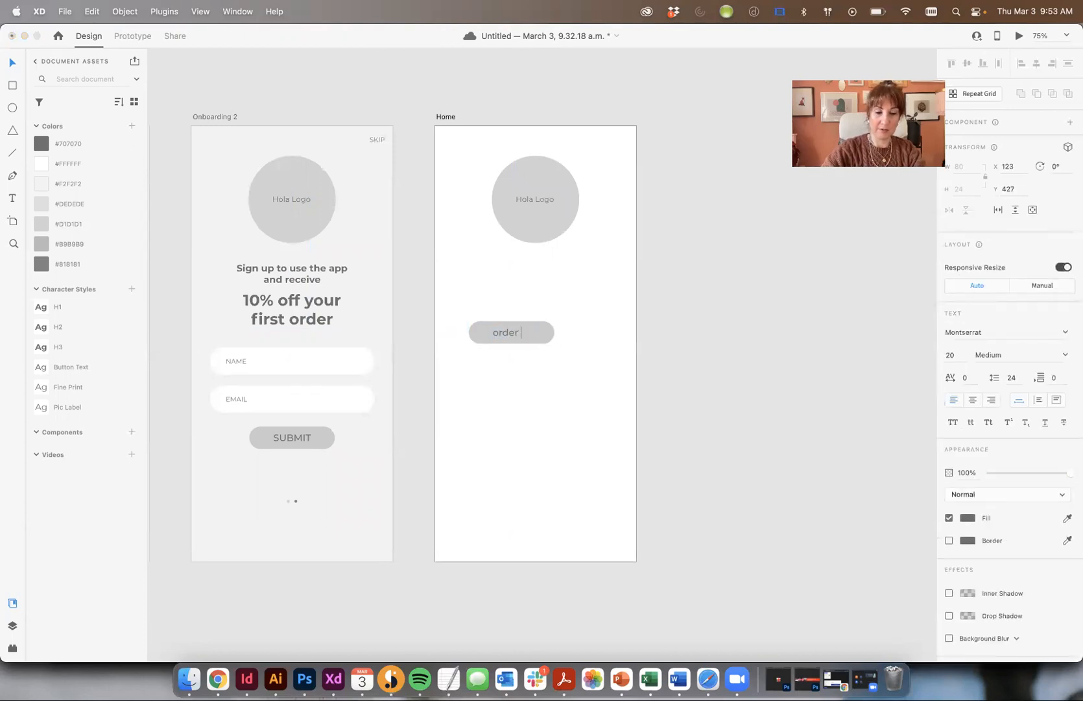
pyautogui.write('ORDER NOW')
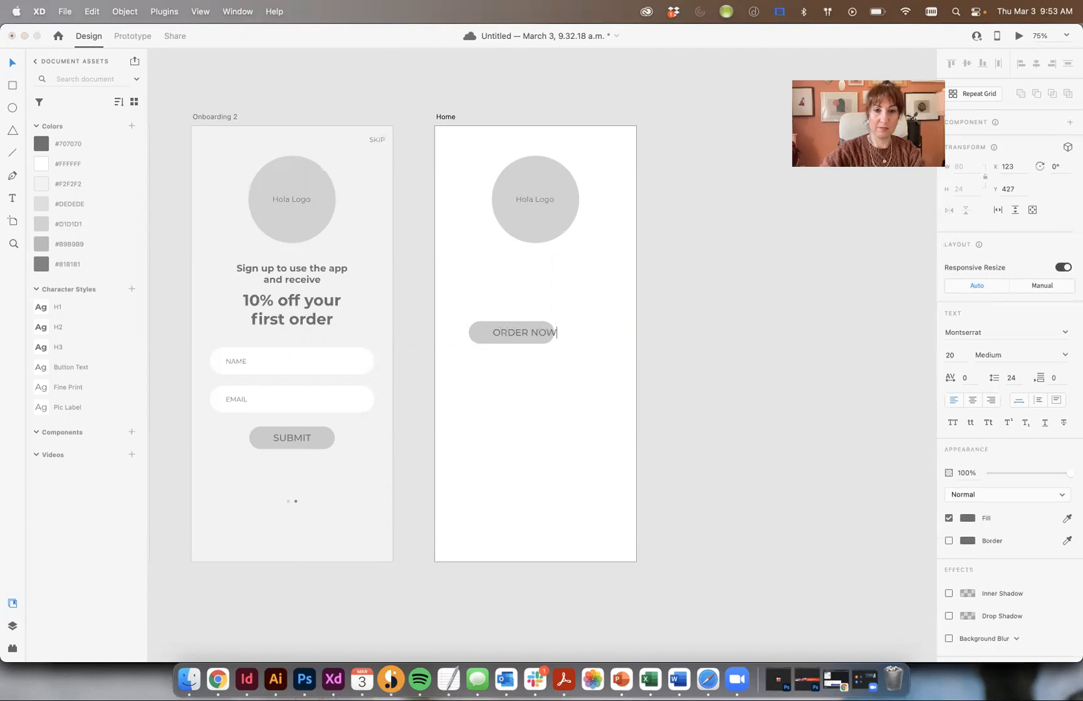
pyautogui.click(13, 60)
pyautogui.click(647, 329)
pyautogui.click(528, 327)
pyautogui.click(532, 318)
pyautogui.click(535, 328)
# - Enlarge the button into a rounded pill 350 wide with the label centred
pyautogui.moveTo(556, 342); pyautogui.dragTo(513, 454)
pyautogui.click(690, 330)
pyautogui.click(484, 339)
pyautogui.moveTo(483, 335); pyautogui.dragTo(453, 342)
pyautogui.press('super+shift+apostrophe')
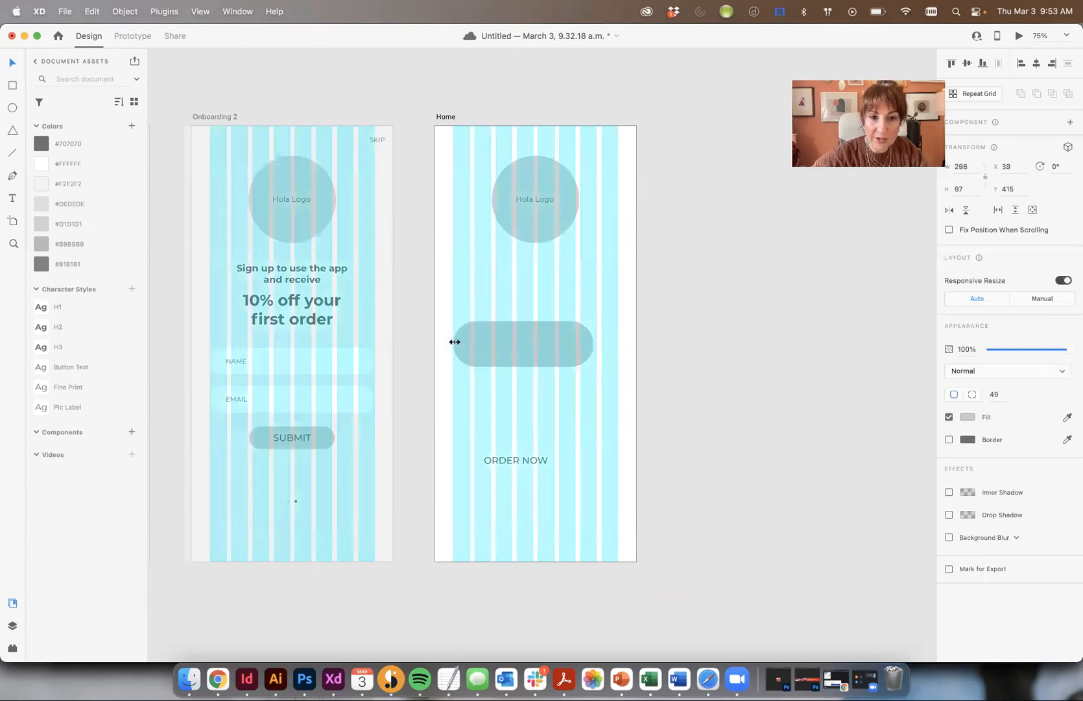
pyautogui.moveTo(590, 342); pyautogui.dragTo(617, 343)
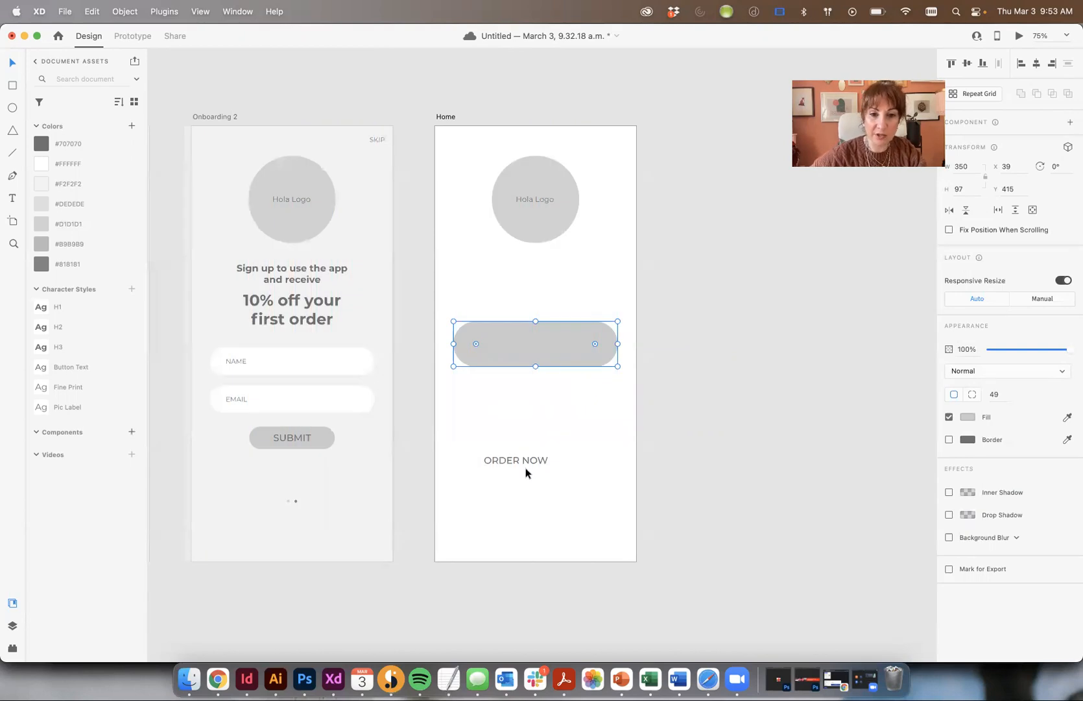
pyautogui.moveTo(535, 455); pyautogui.dragTo(539, 343)
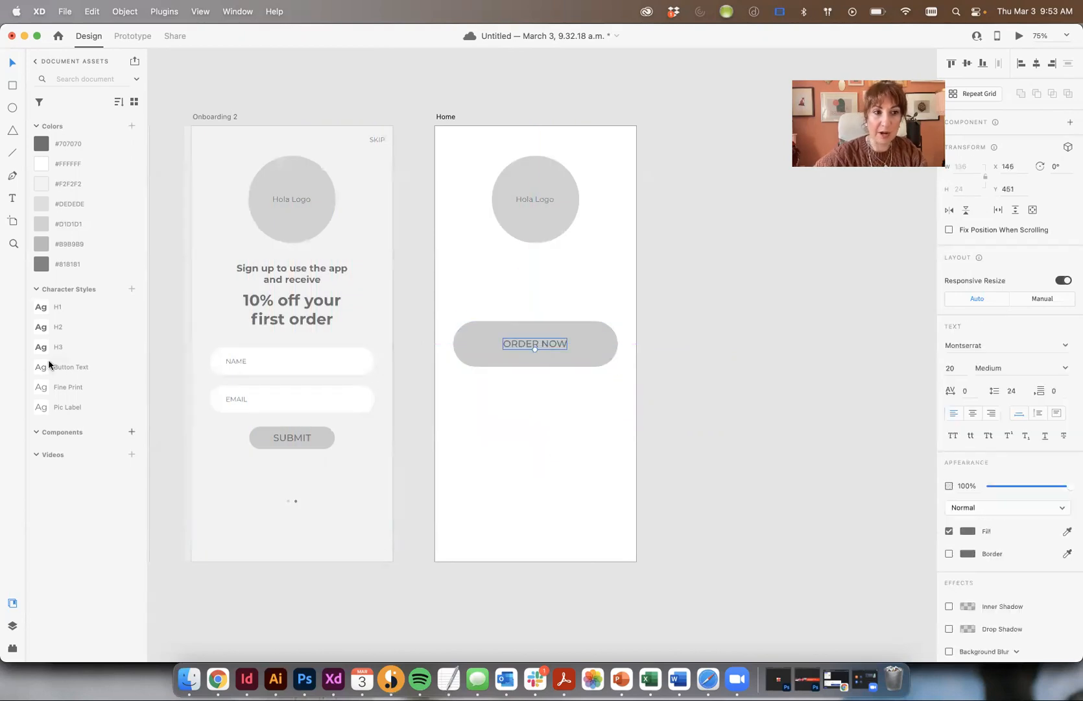
# - Make the ORDER NOW label 26 pt, white and SemiBold, centred on the pill
pyautogui.press('super+shift+period')
pyautogui.press('super+shift+period')
pyautogui.press('super+shift+period')
pyautogui.press('super+shift+period')
pyautogui.press('super+shift+period')
pyautogui.press('super+shift+period')
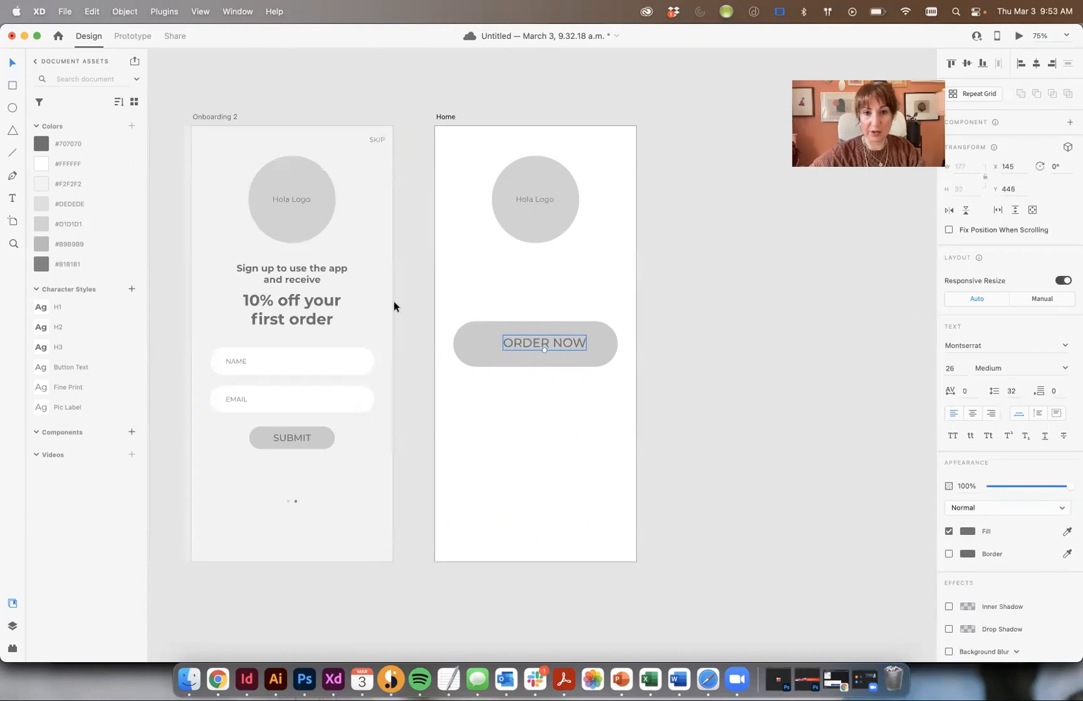
pyautogui.click(968, 532)
pyautogui.moveTo(854, 505); pyautogui.dragTo(698, 351)
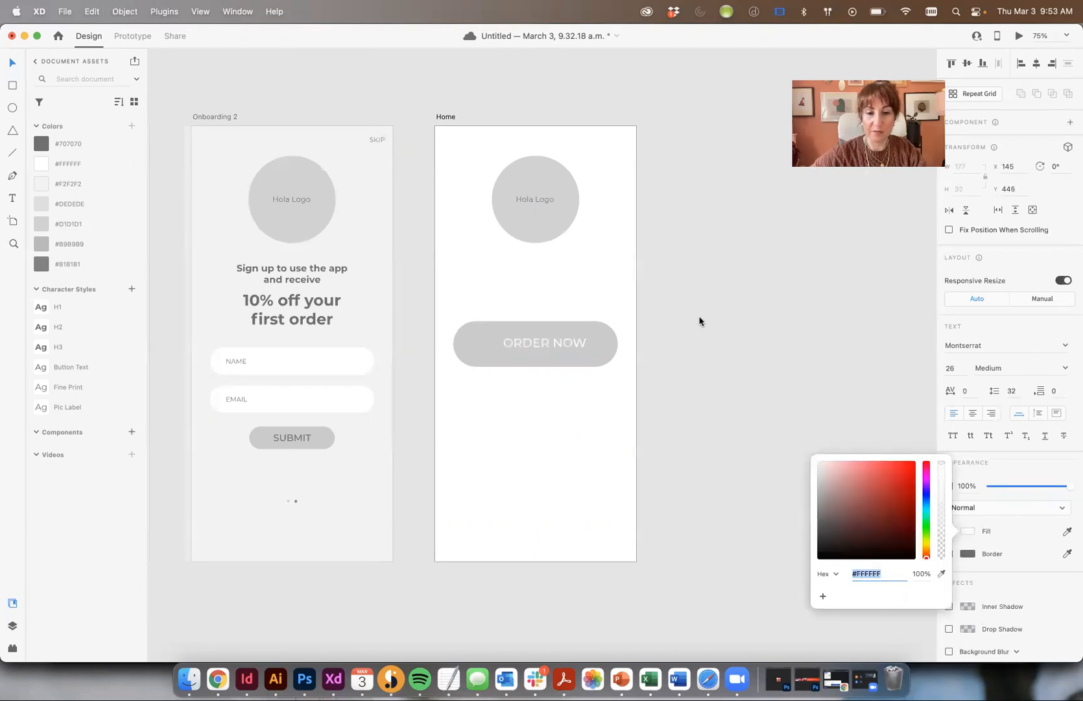
pyautogui.click(699, 318)
pyautogui.moveTo(571, 338)
pyautogui.mouseDown()
pyautogui.moveTo(550, 340)
pyautogui.moveTo(570, 342)
pyautogui.mouseUp()
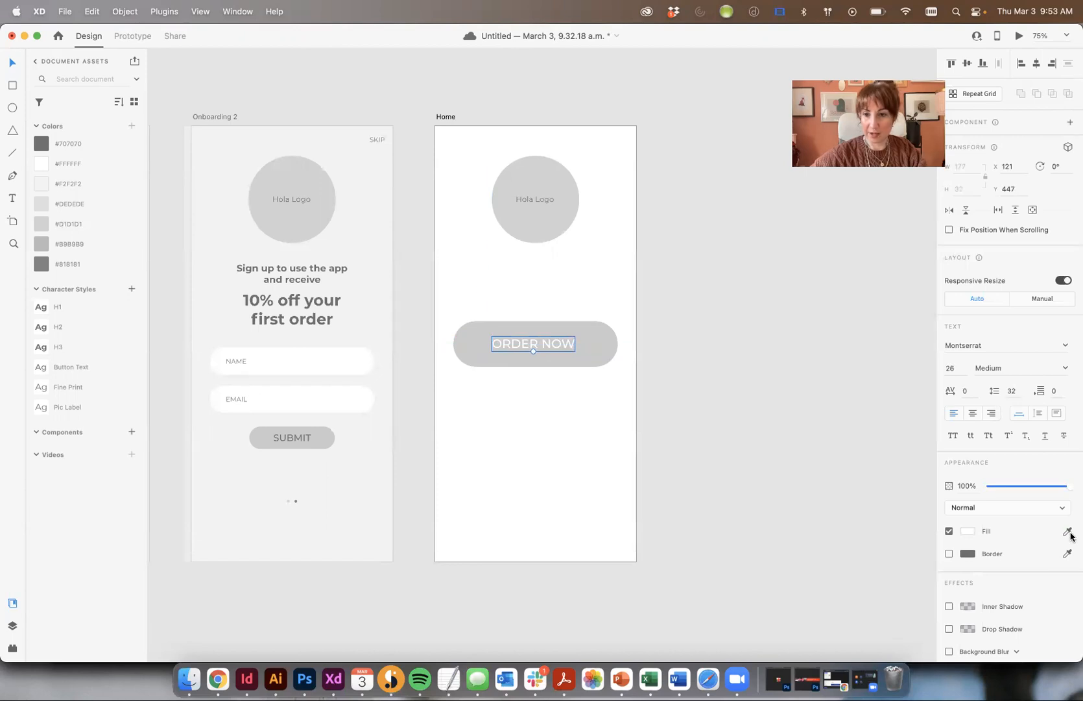
pyautogui.click(1064, 367)
pyautogui.click(1006, 427)
# - Fill the ORDER NOW pill with the #B9B9B9 grey
pyautogui.click(299, 436)
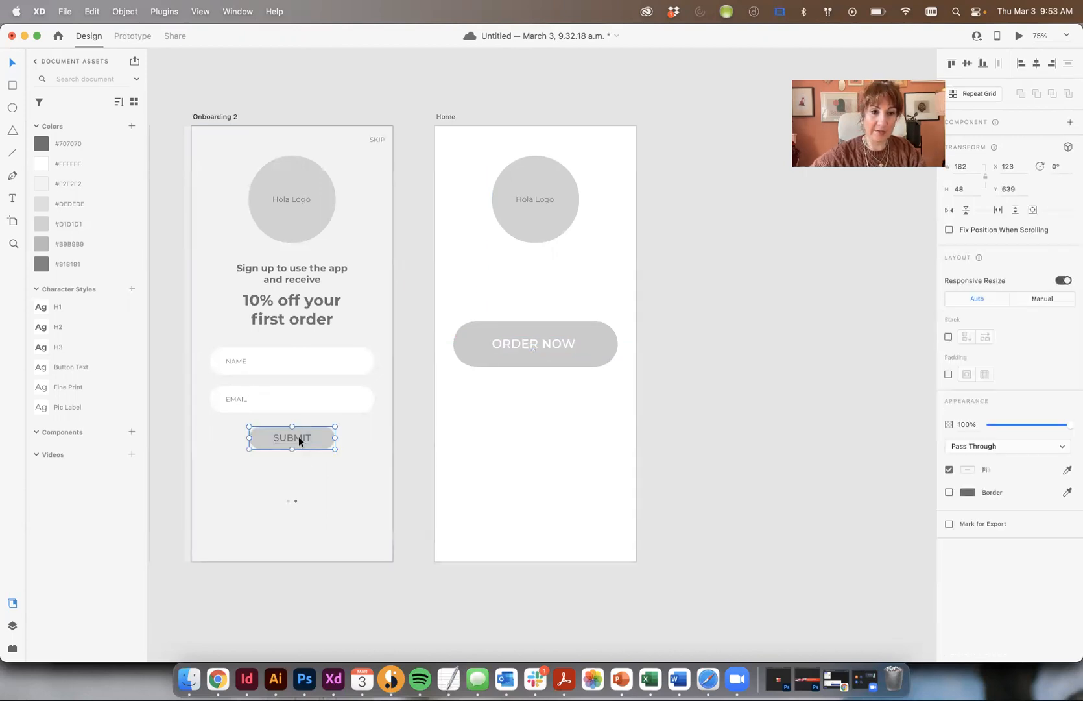
pyautogui.moveTo(293, 436); pyautogui.dragTo(699, 419)
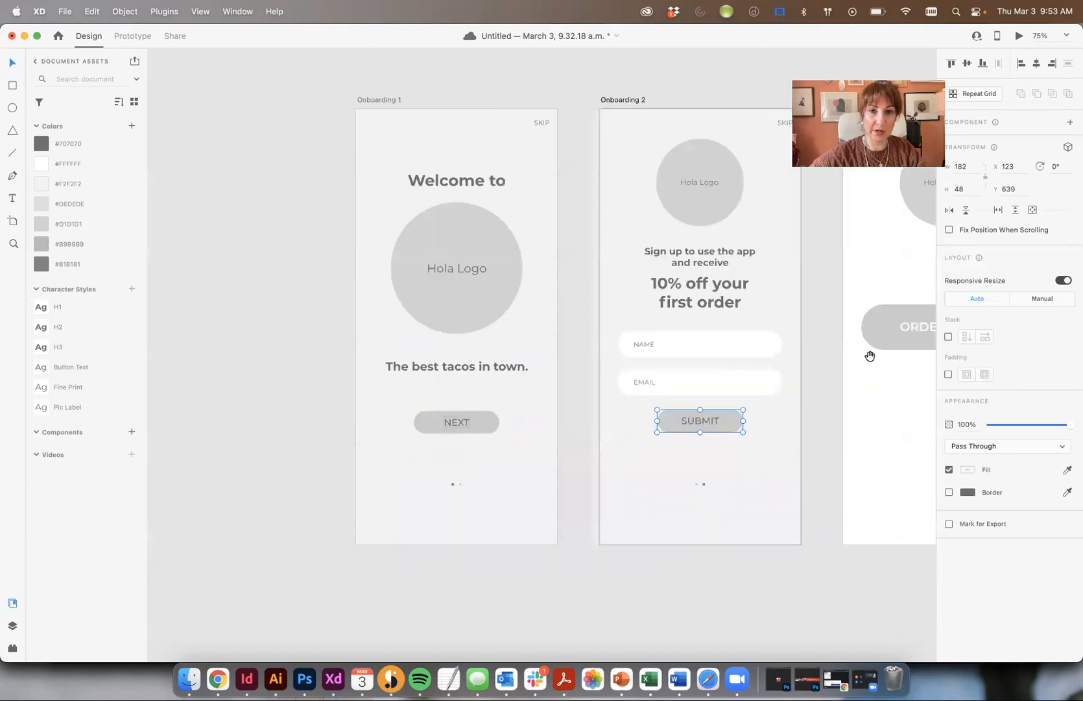
pyautogui.hscroll(5, 870, 355)
pyautogui.click(679, 331)
pyautogui.click(603, 317)
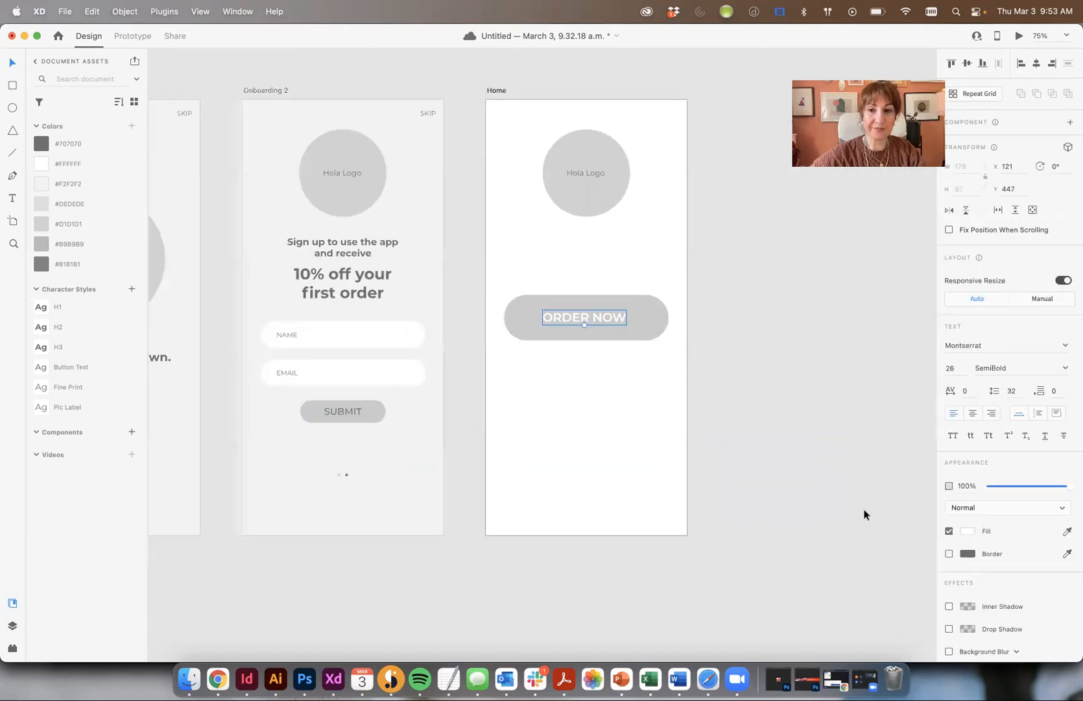
pyautogui.click(645, 316)
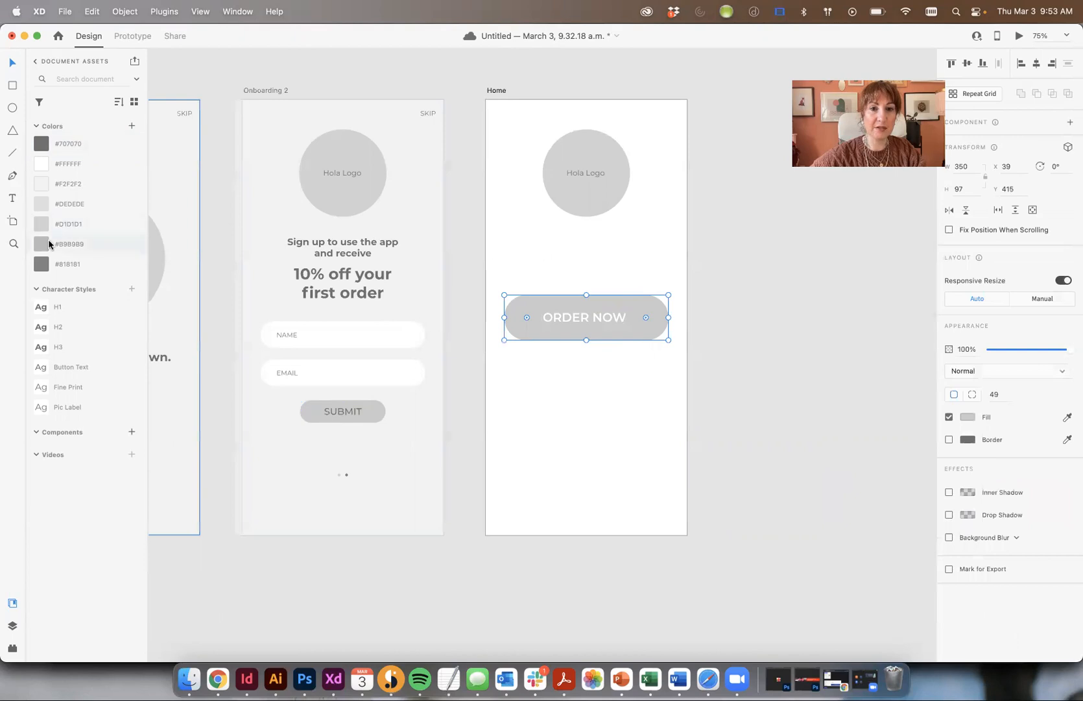
pyautogui.click(49, 243)
pyautogui.click(605, 322)
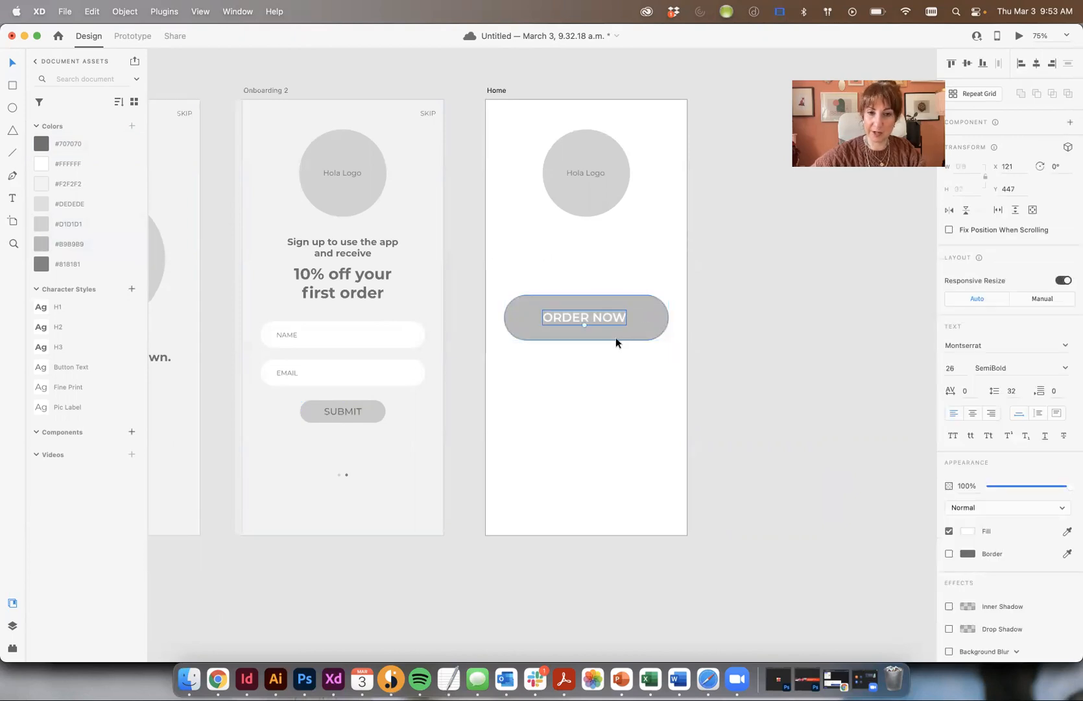
pyautogui.keyDown('shift'); pyautogui.click(616, 338); pyautogui.keyUp('shift')
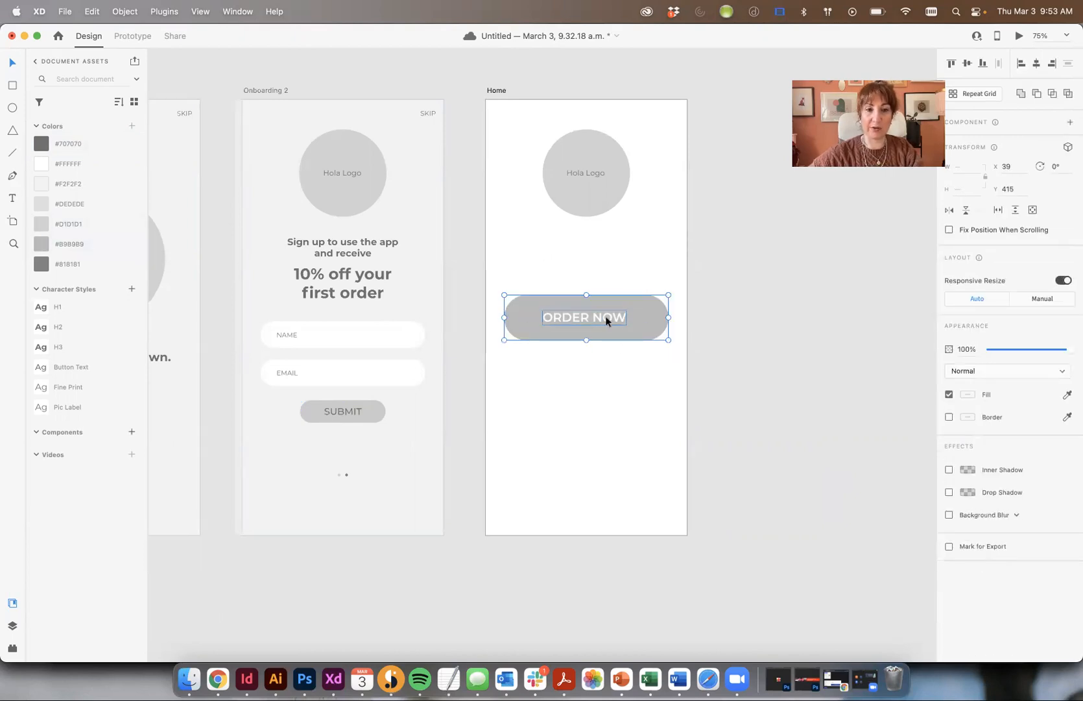
pyautogui.click(745, 326)
# - Narrow the ORDER NOW pill to 260 wide using the layout grid
pyautogui.press('super+shift+apostrophe')
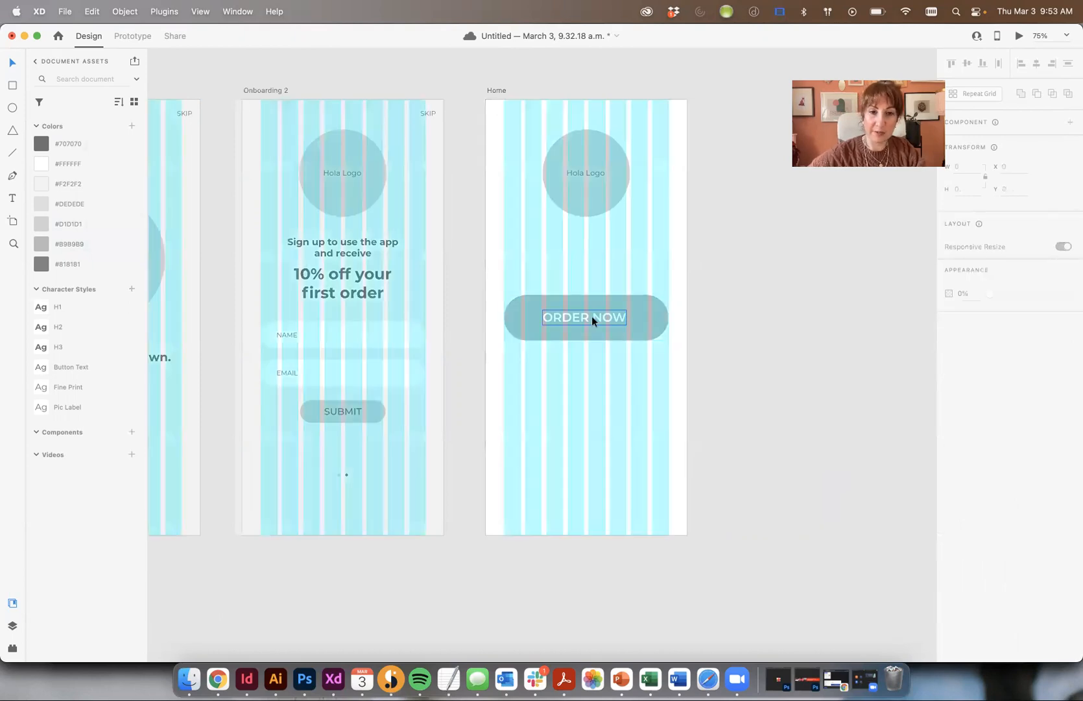
pyautogui.click(510, 322)
pyautogui.moveTo(506, 317); pyautogui.dragTo(527, 318)
pyautogui.moveTo(670, 316); pyautogui.dragTo(648, 319)
pyautogui.press('super+shift+apostrophe')
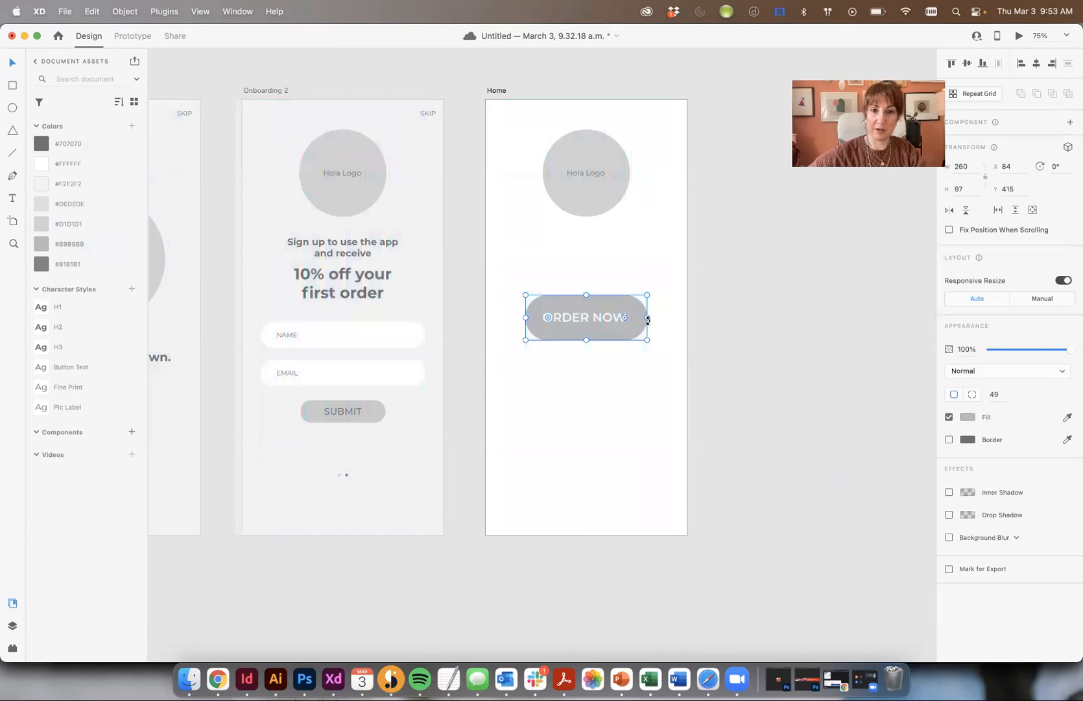
pyautogui.click(570, 308)
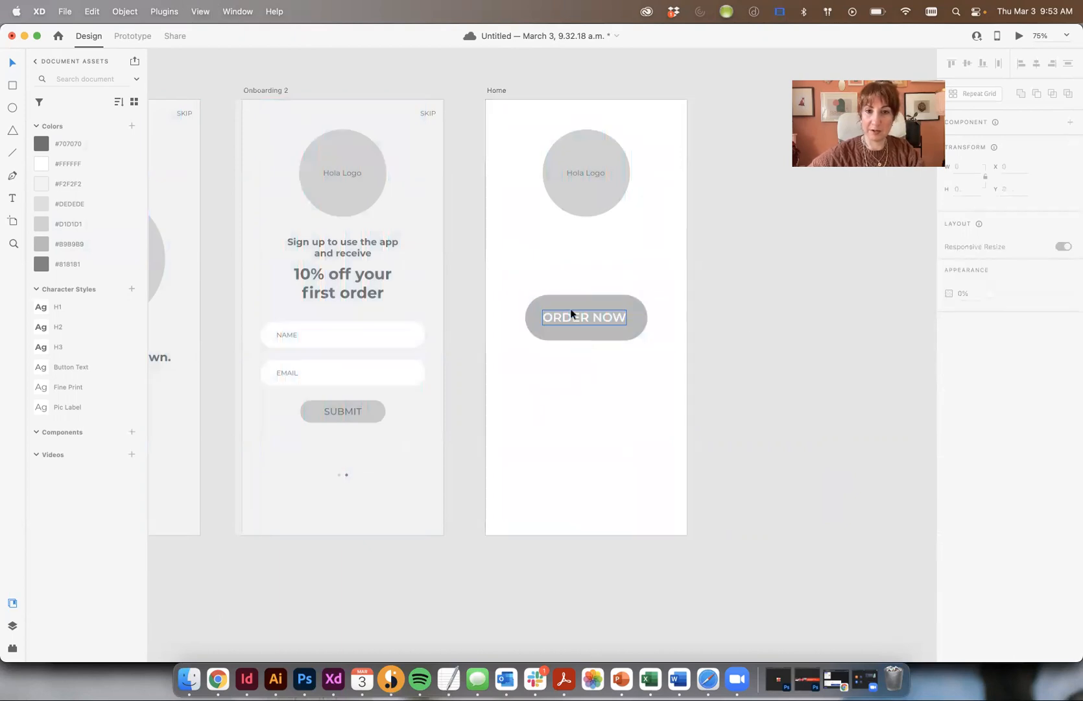
pyautogui.click(666, 255)
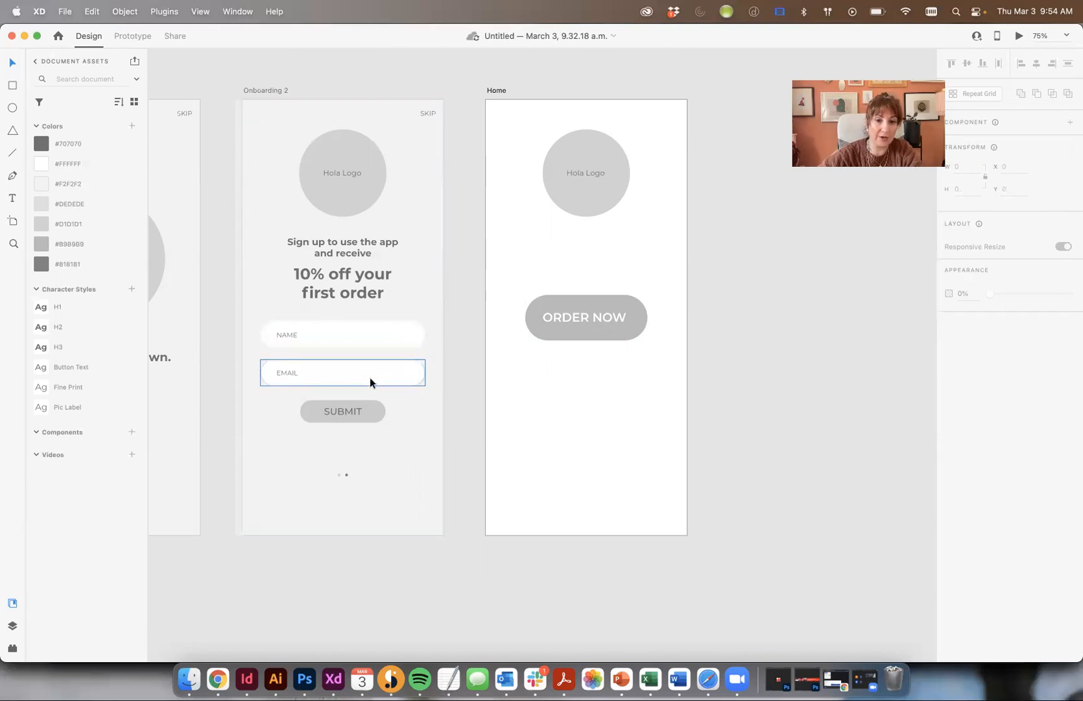
# - Move the ORDER NOW button a little lower on Home
pyautogui.moveTo(569, 270); pyautogui.dragTo(655, 410)
pyautogui.click(767, 389)
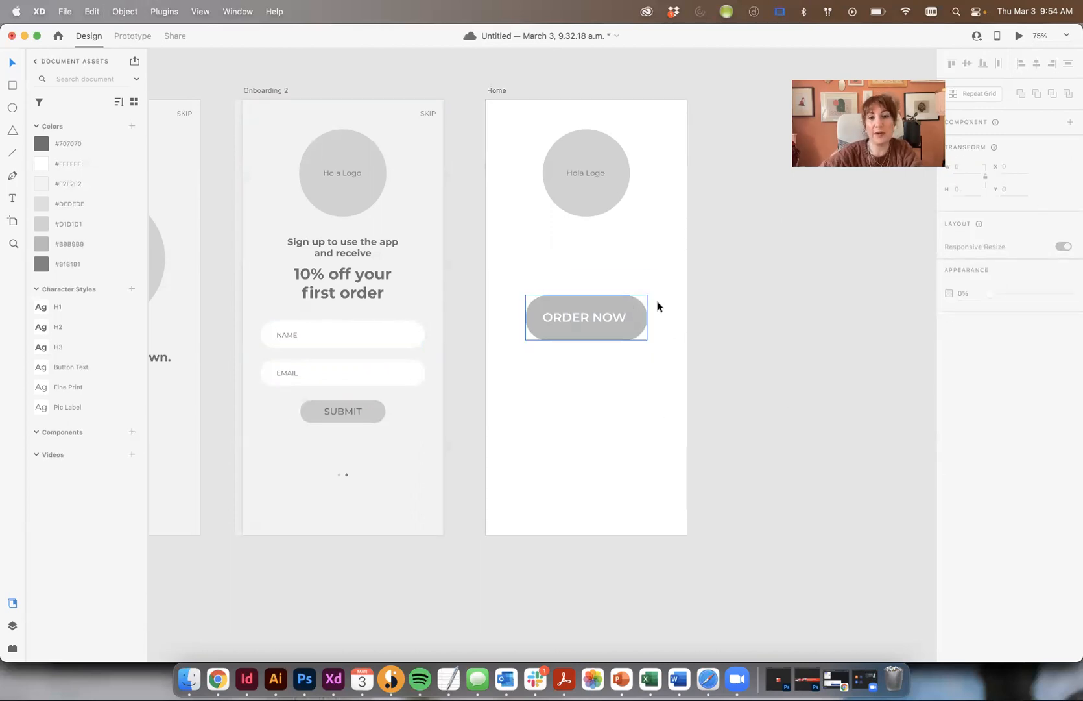
pyautogui.moveTo(609, 303); pyautogui.dragTo(656, 324)
pyautogui.click(774, 307)
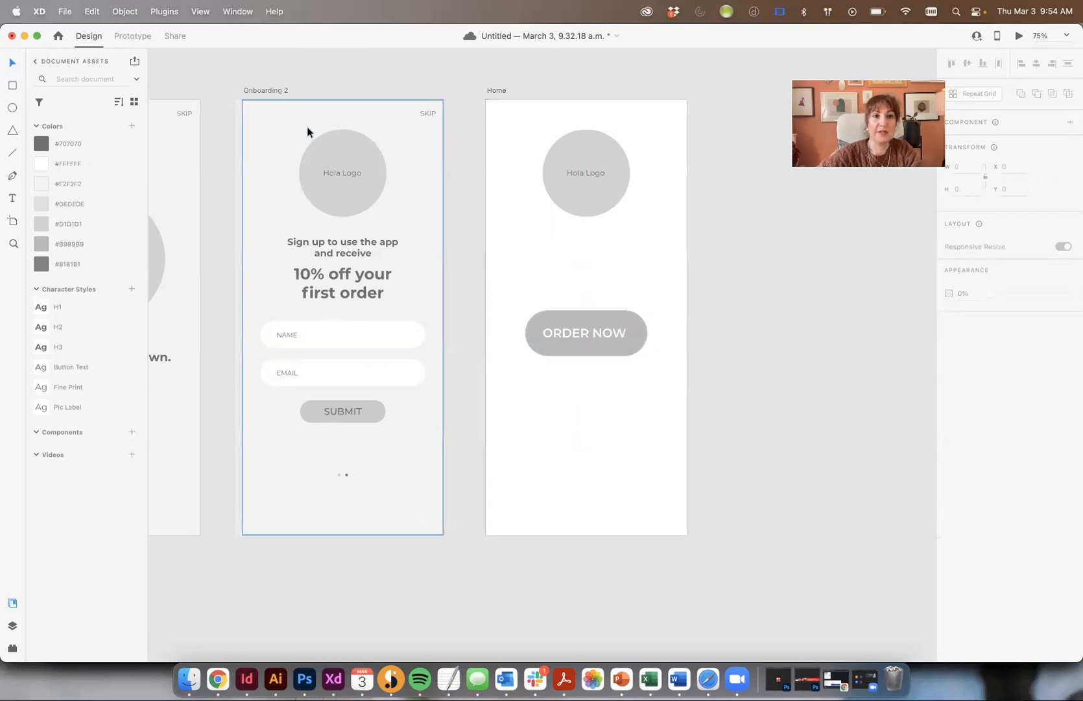
# - Check Home's spacing against Onboarding 2 and snap its content to the alignment guides
pyautogui.click(292, 128)
pyautogui.moveTo(530, 138); pyautogui.dragTo(528, 139)
pyautogui.moveTo(643, 250); pyautogui.dragTo(645, 251)
pyautogui.click(776, 284)
pyautogui.press('space')
pyautogui.moveTo(785, 318); pyautogui.dragTo(707, 325)
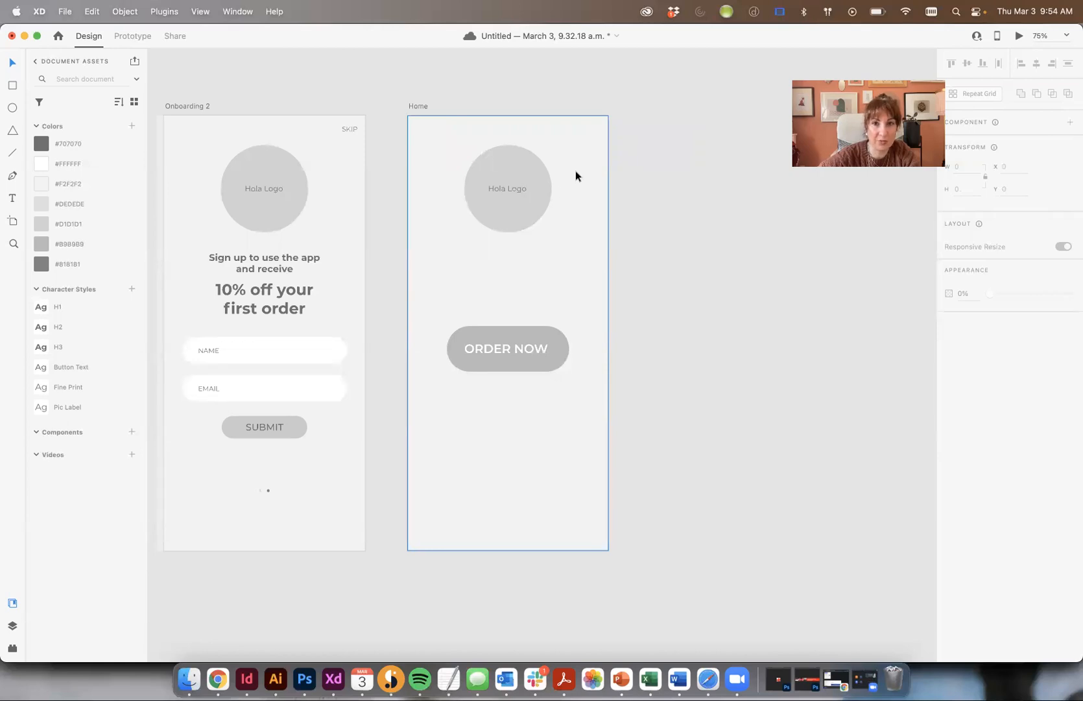
pyautogui.click(13, 86)
# - Draw a borderless bar across Home's bottom filled with #818181 dark grey
pyautogui.moveTo(610, 550); pyautogui.dragTo(407, 502)
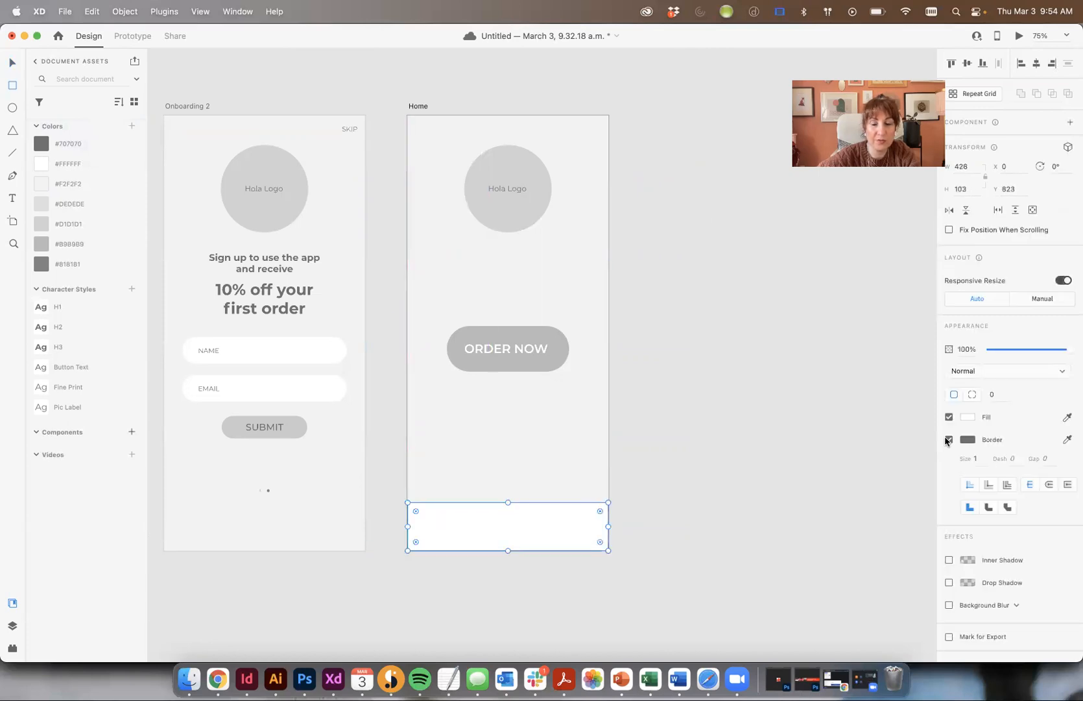
pyautogui.click(950, 440)
pyautogui.click(968, 417)
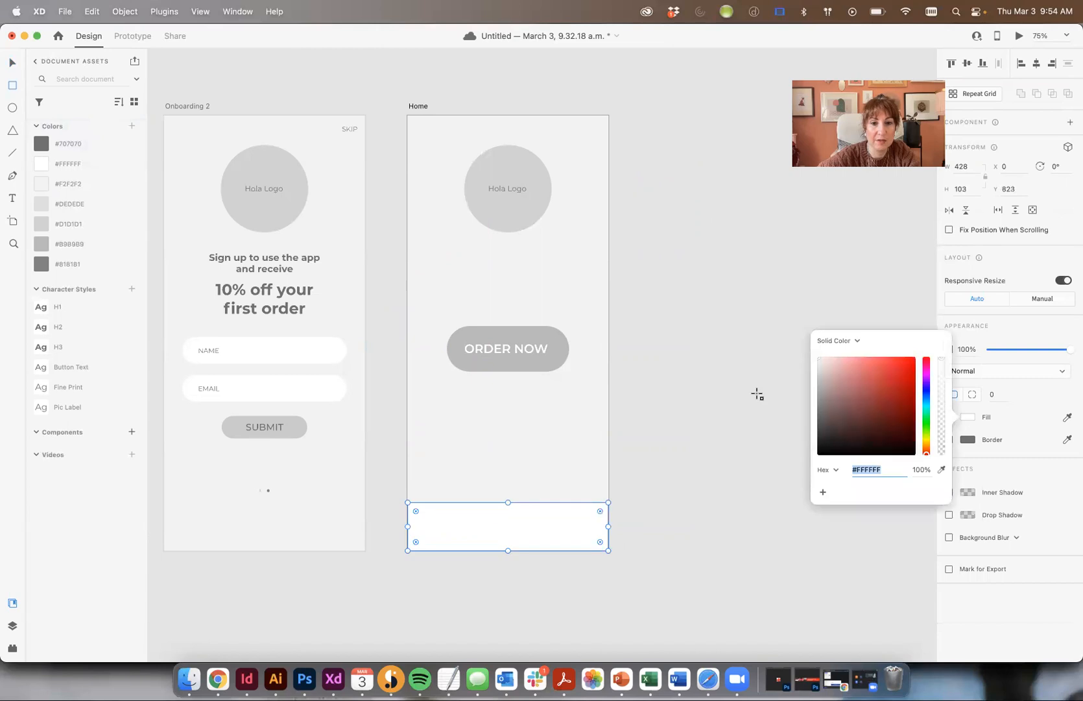
pyautogui.click(737, 396)
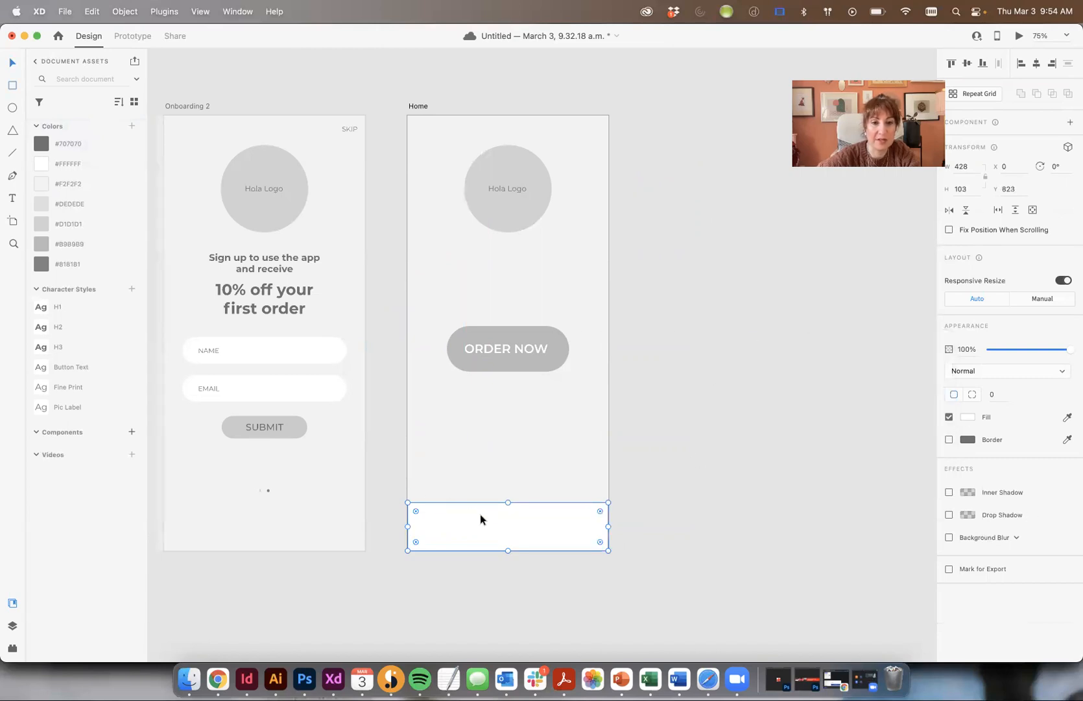
pyautogui.click(67, 224)
pyautogui.click(69, 248)
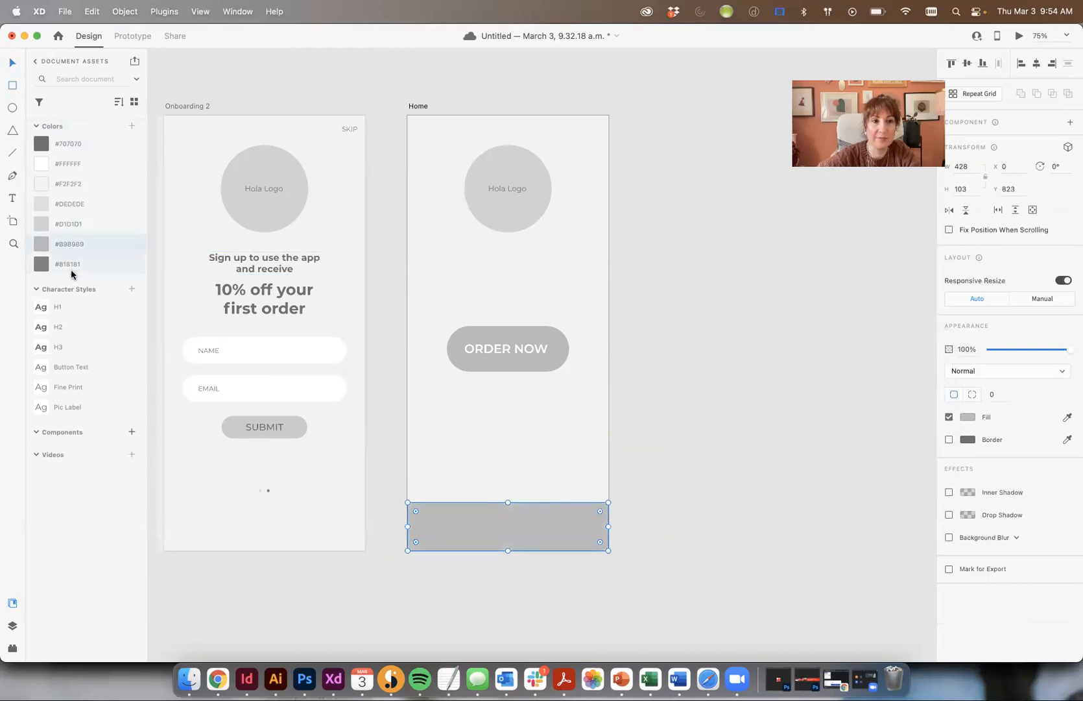
pyautogui.click(70, 267)
# - Make the bottom bar slightly shorter, then launch the Icons 4 Design plugin
pyautogui.click(726, 530)
pyautogui.click(538, 534)
pyautogui.moveTo(504, 503); pyautogui.dragTo(537, 513)
pyautogui.click(694, 518)
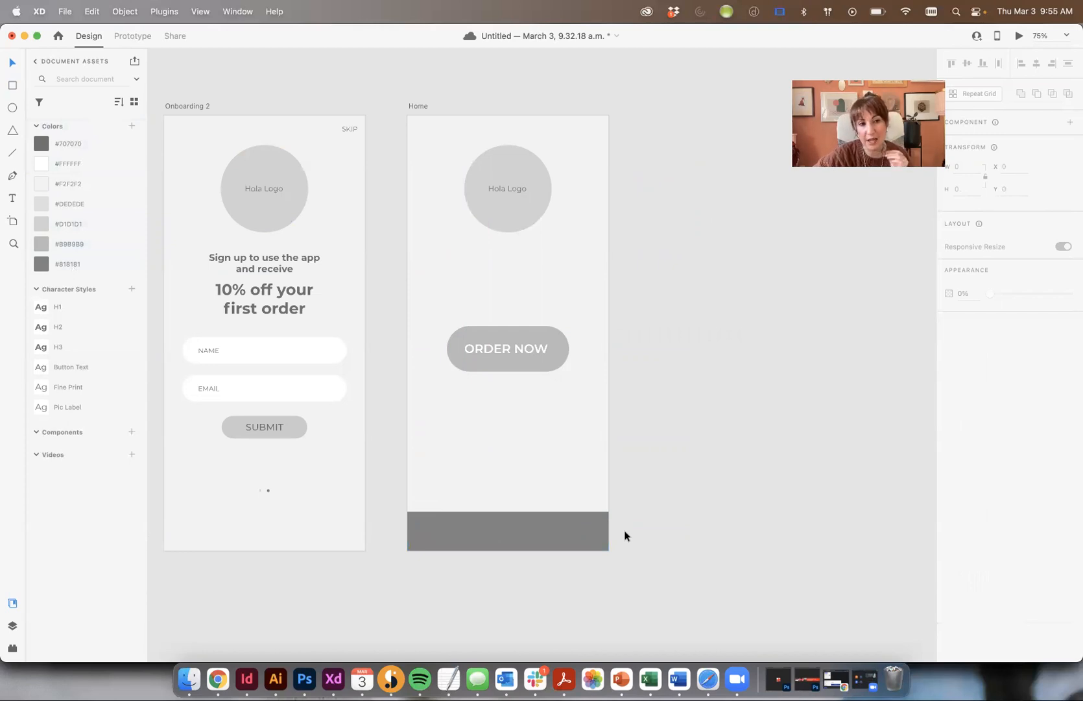
pyautogui.click(11, 648)
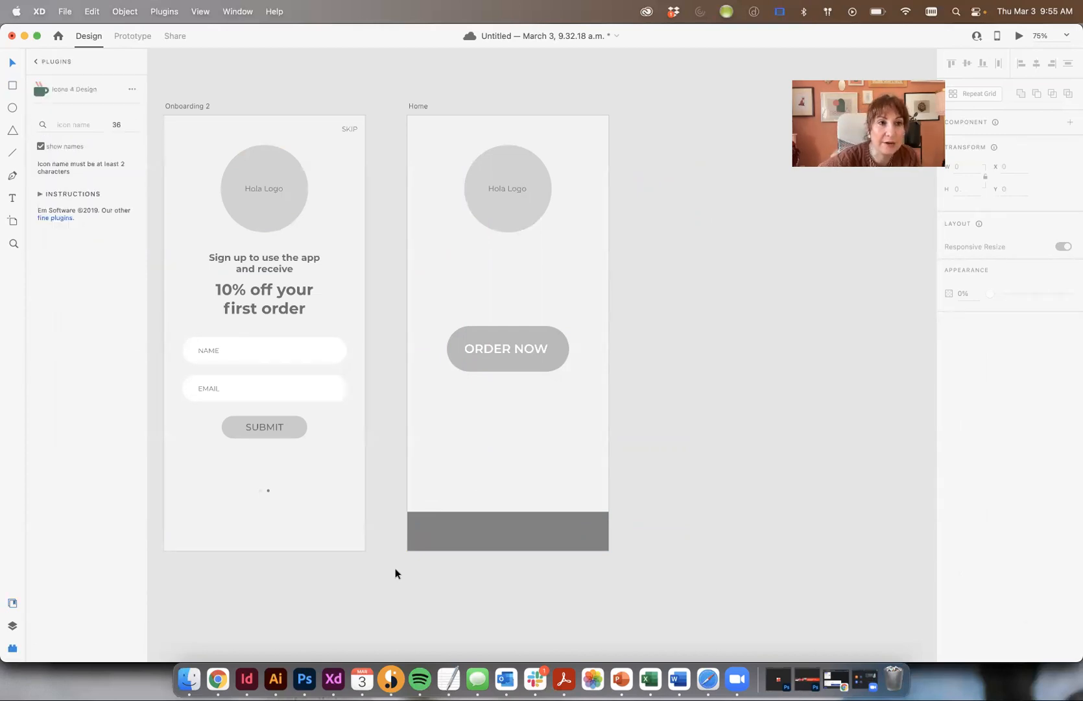
# - Insert the Awesome home icon from a 'HOME' search and move it from Onboarding 1 onto the Home artboard
pyautogui.click(73, 126)
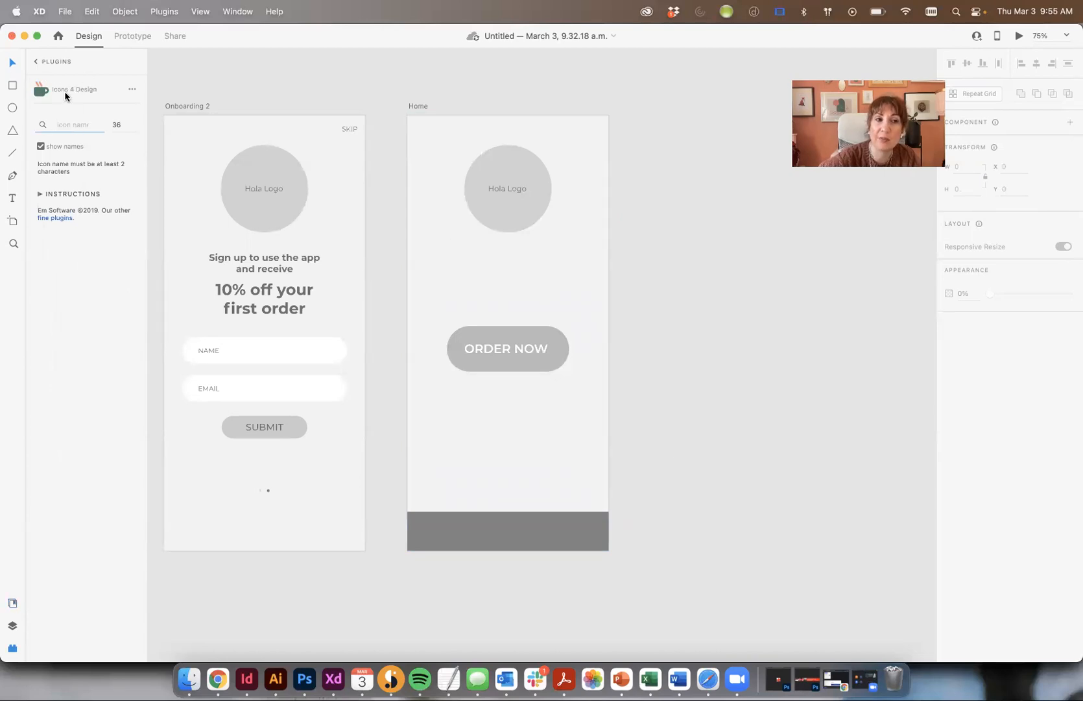
pyautogui.write('HOME')
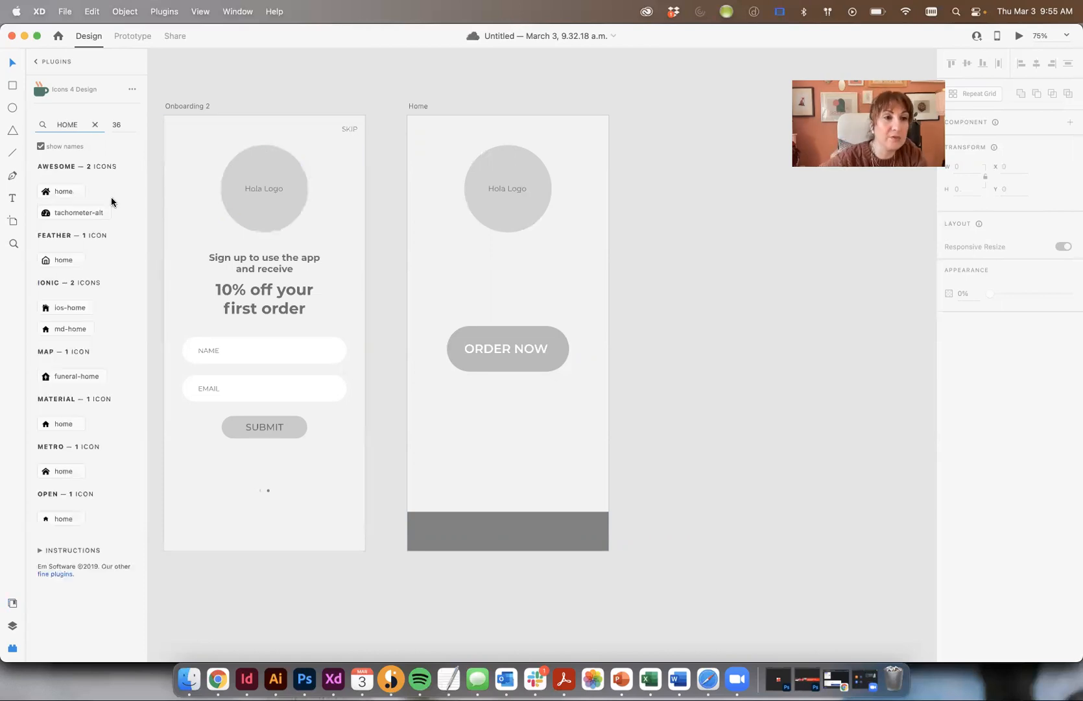
pyautogui.click(48, 193)
pyautogui.click(544, 356)
pyautogui.press('super+x')
pyautogui.hscroll(10, 548, 357)
pyautogui.scroll(-2, 547, 357)
pyautogui.click(532, 357)
pyautogui.press('super+v')
pyautogui.press('Escape')
# - Search the plugin for menu icons and insert the crossed fork-and-spoon restaurant-menu icon
pyautogui.doubleClick(69, 124)
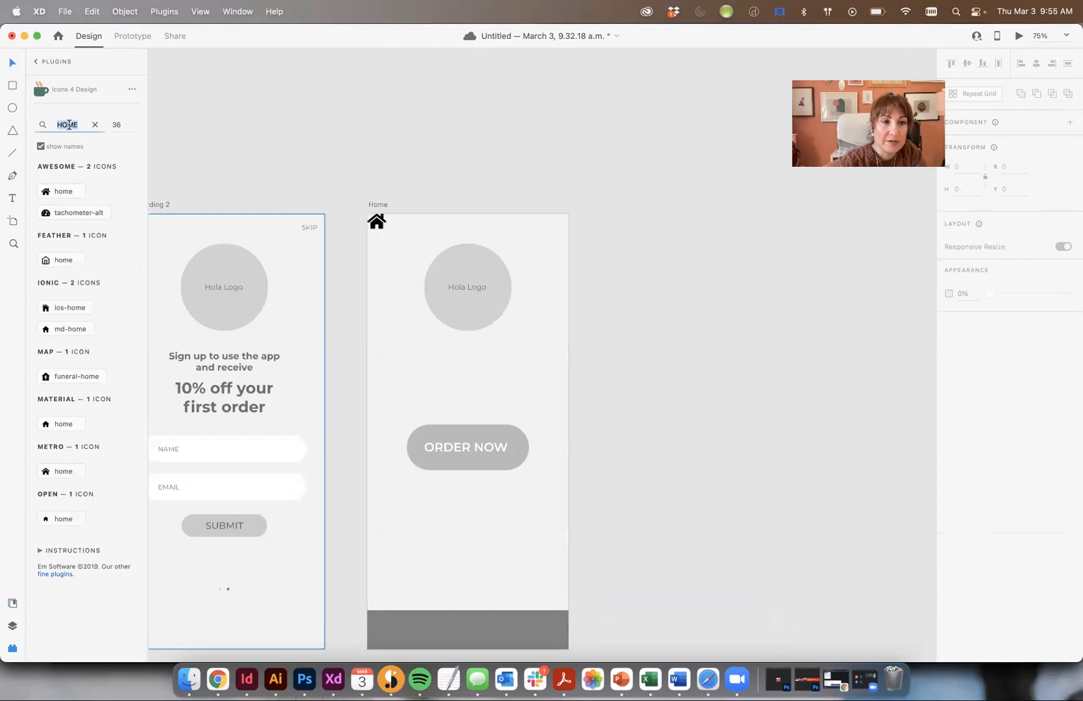
pyautogui.write('M')
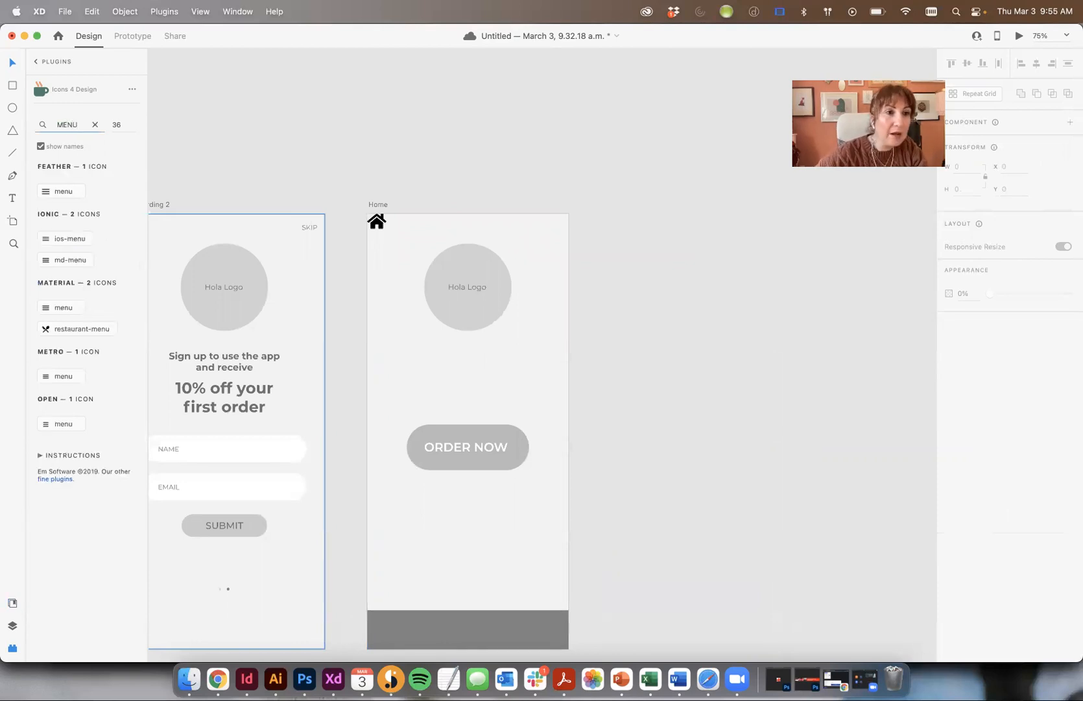
pyautogui.doubleClick(60, 332)
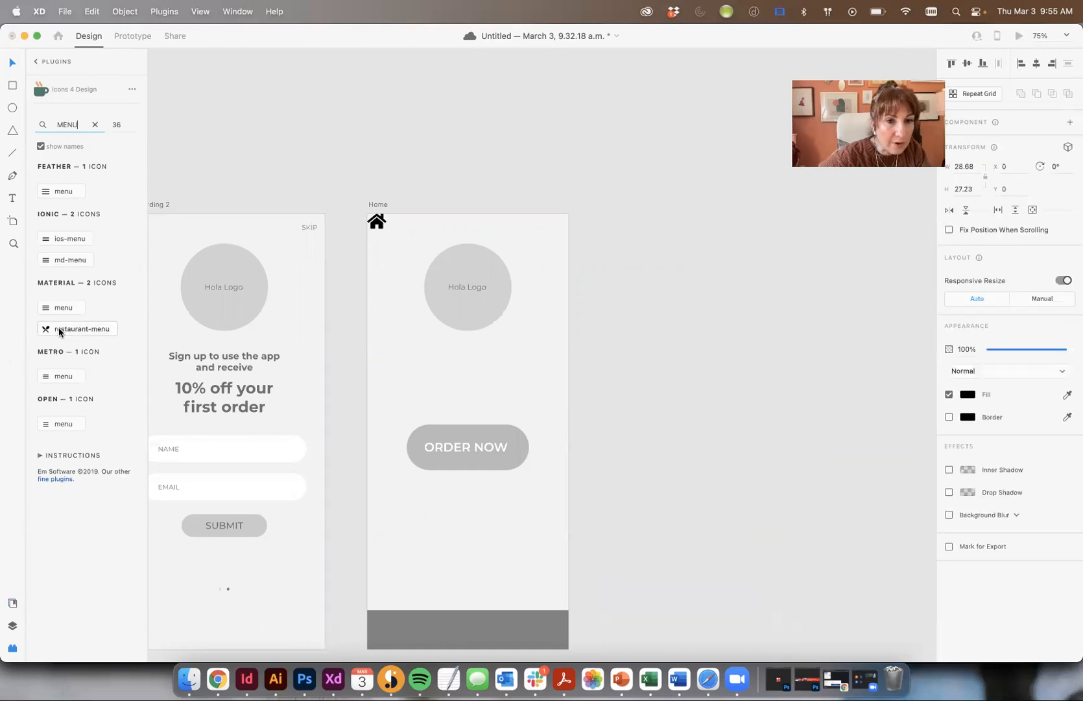
pyautogui.hscroll(-10, 233, 233)
pyautogui.scroll(5, 232, 232)
# - Delete the extra restaurant icon from the onboarding screens
pyautogui.click(584, 259)
pyautogui.moveTo(620, 260); pyautogui.dragTo(233, 186)
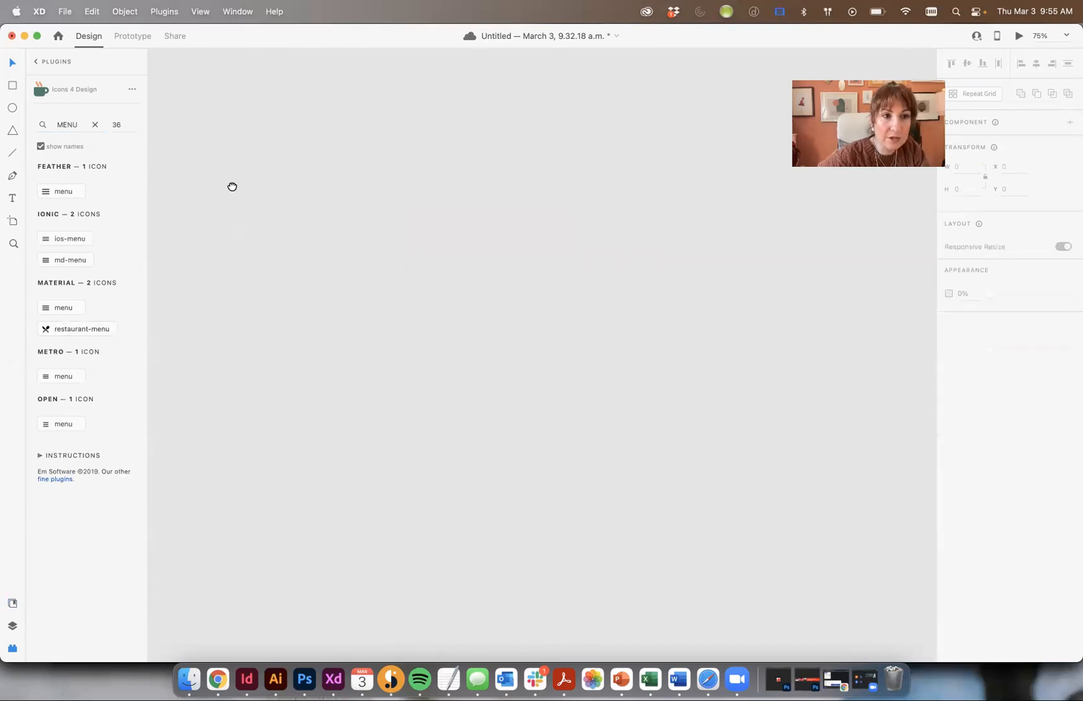
pyautogui.moveTo(665, 253); pyautogui.dragTo(217, 252)
pyautogui.moveTo(516, 287); pyautogui.dragTo(636, 209)
pyautogui.press('Delete')
pyautogui.click(500, 288)
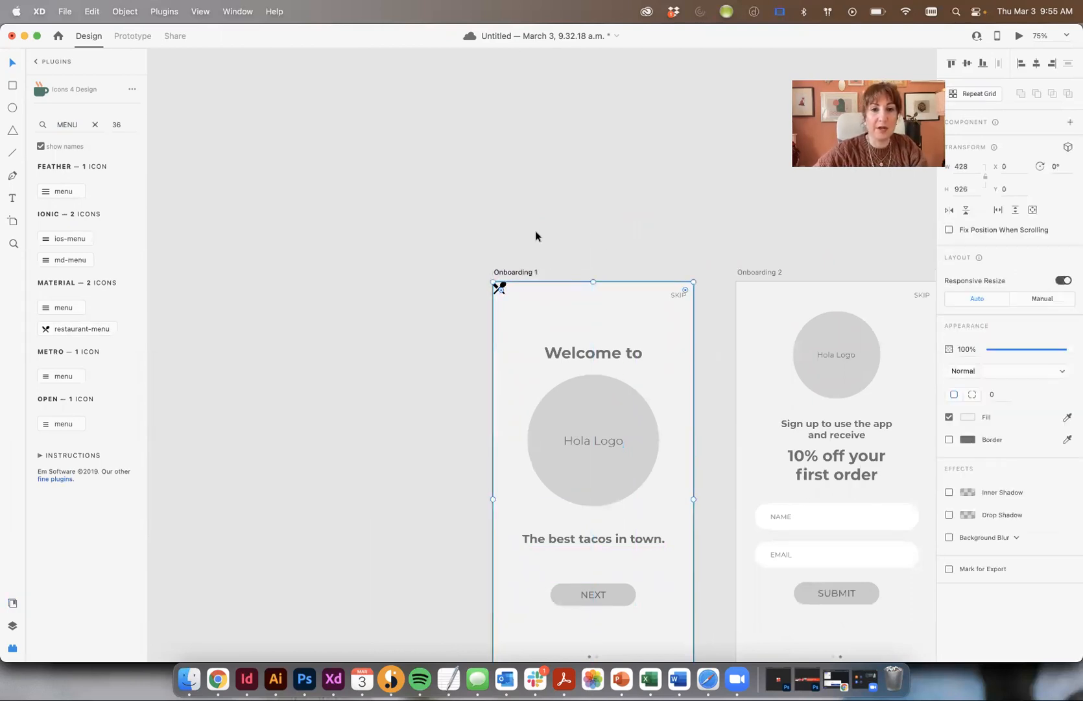
# - Insert the md-person and shopping-cart icons from the Icons 4 Design plugin
pyautogui.write('PROFILE')
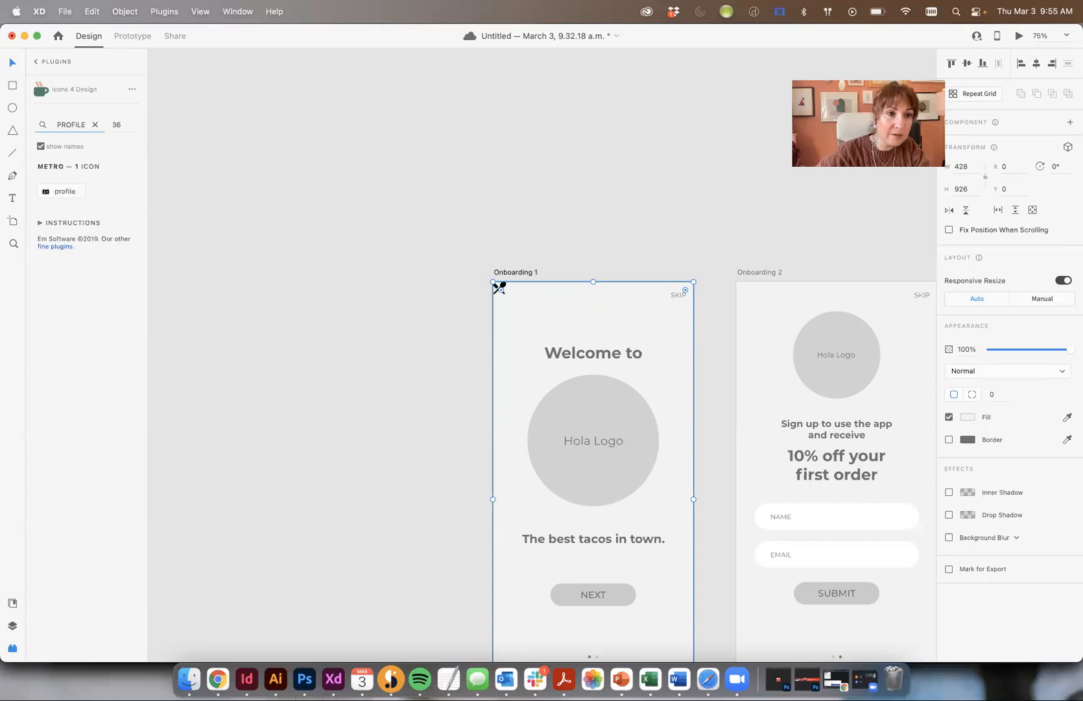
pyautogui.doubleClick(55, 123)
pyautogui.write('PERSON')
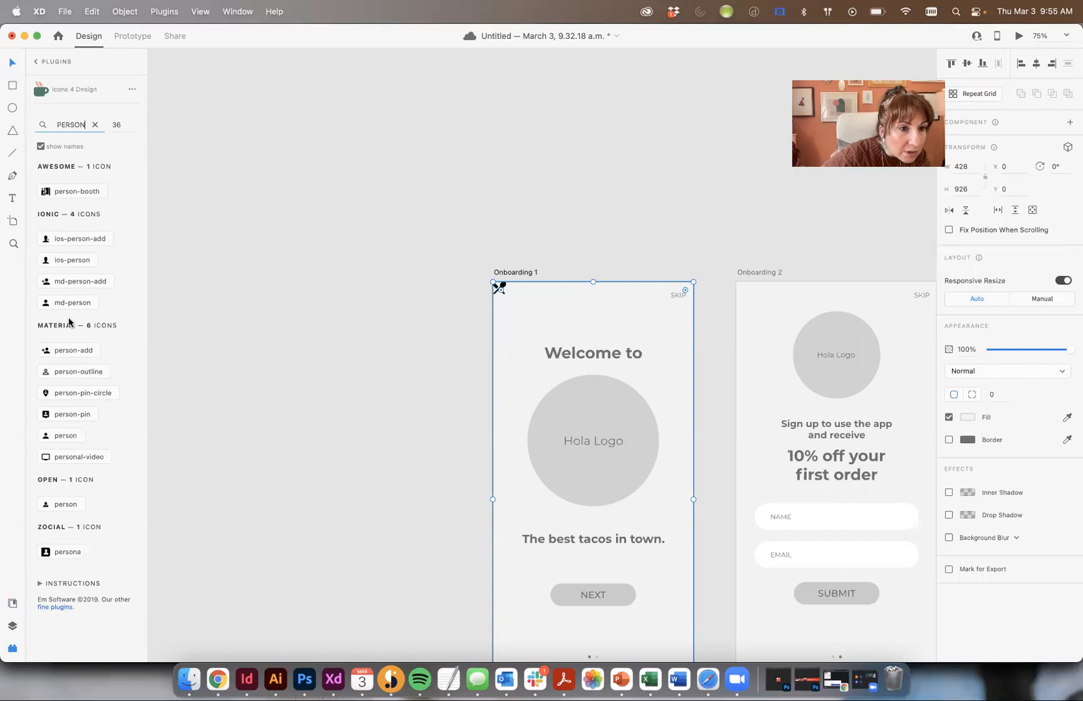
pyautogui.click(72, 303)
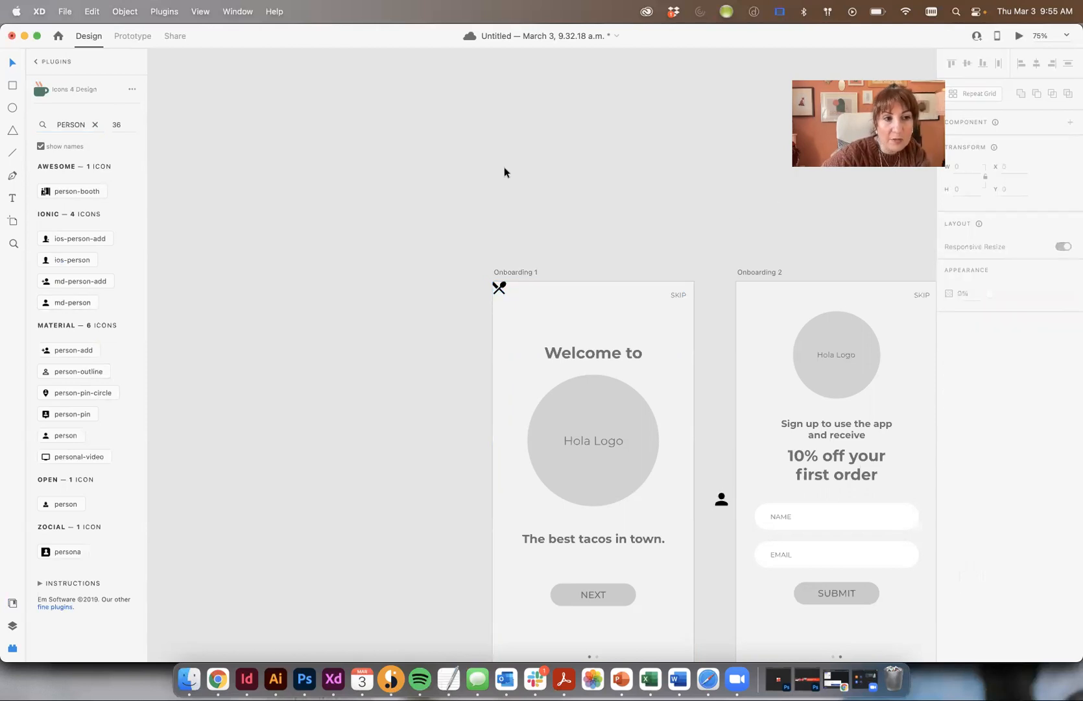
pyautogui.doubleClick(83, 124)
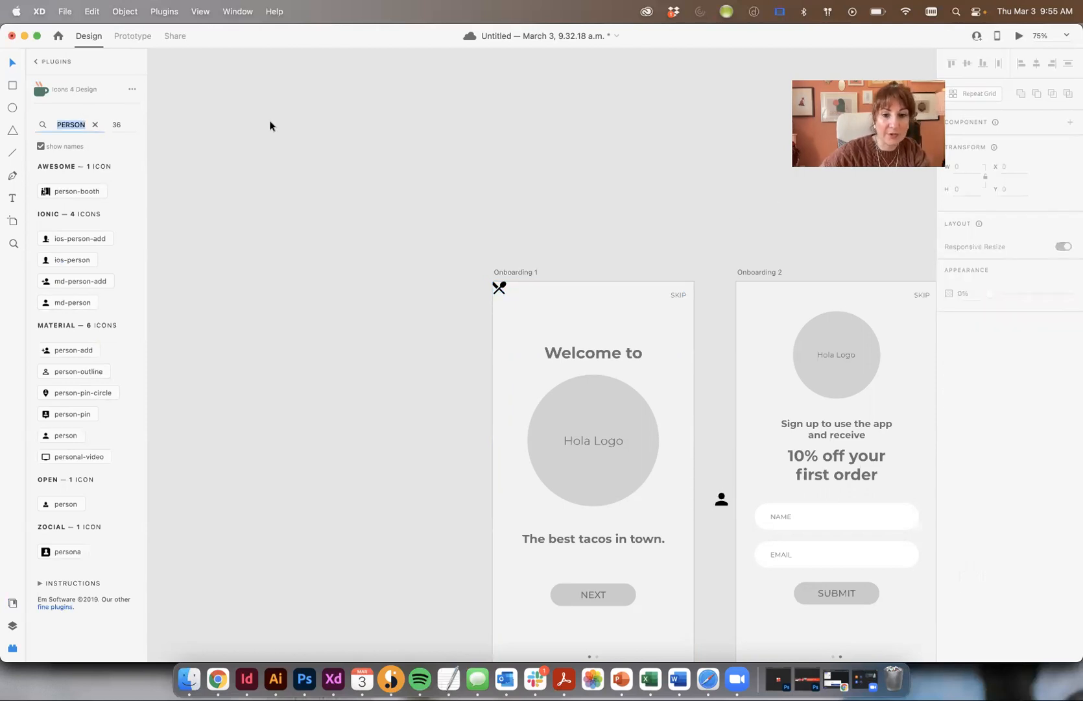
pyautogui.write('cart')
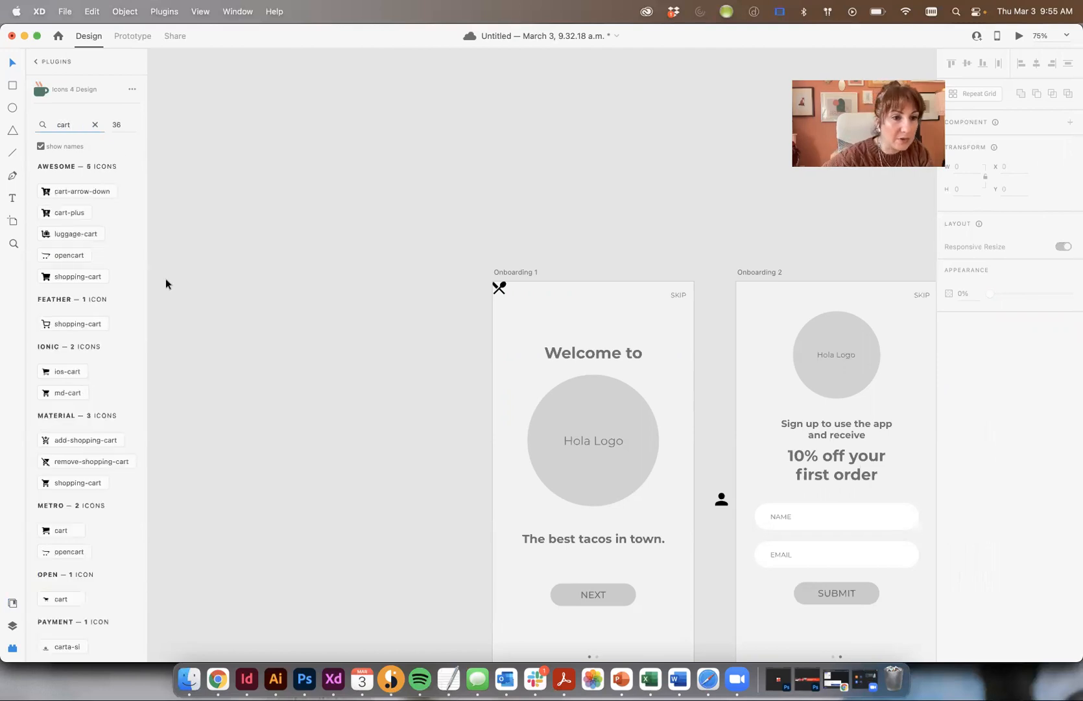
pyautogui.click(49, 372)
# - Move the cart and utensils icons off the artboard to sit above Onboarding 1
pyautogui.click(487, 228)
pyautogui.moveTo(498, 294); pyautogui.dragTo(671, 148)
pyautogui.press('super+z')
pyautogui.click(532, 213)
pyautogui.moveTo(498, 293); pyautogui.dragTo(592, 203)
pyautogui.press('super+z')
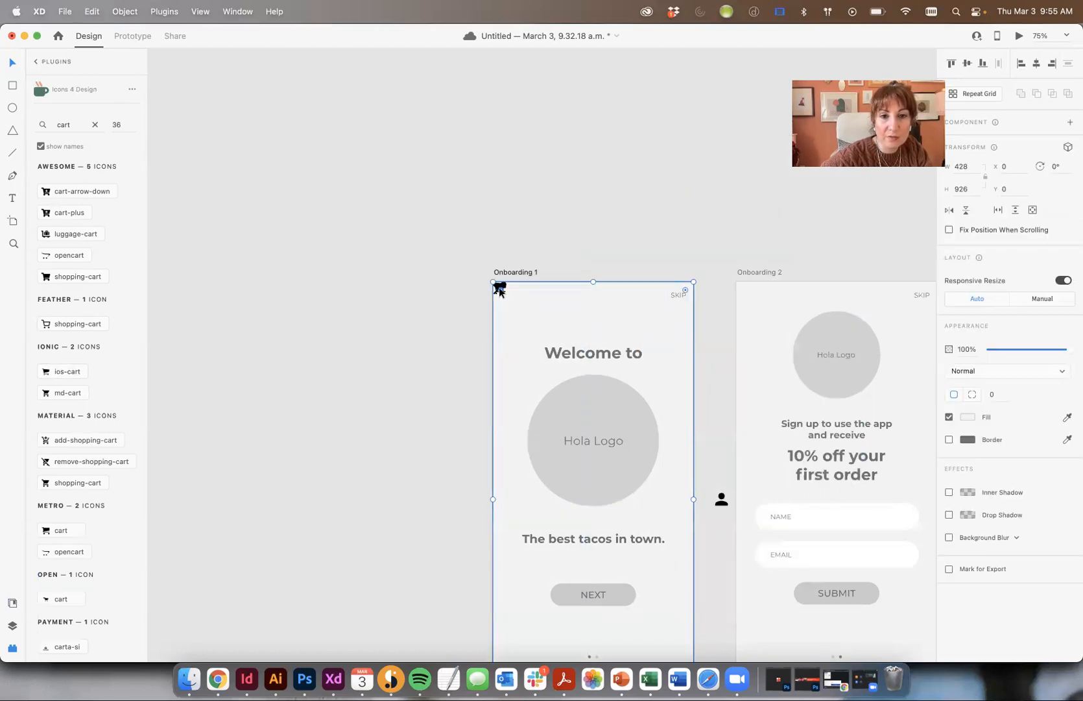
pyautogui.click(525, 248)
pyautogui.moveTo(500, 288); pyautogui.dragTo(630, 202)
pyautogui.moveTo(498, 290); pyautogui.dragTo(645, 219)
pyautogui.press('super+z')
pyautogui.click(502, 292)
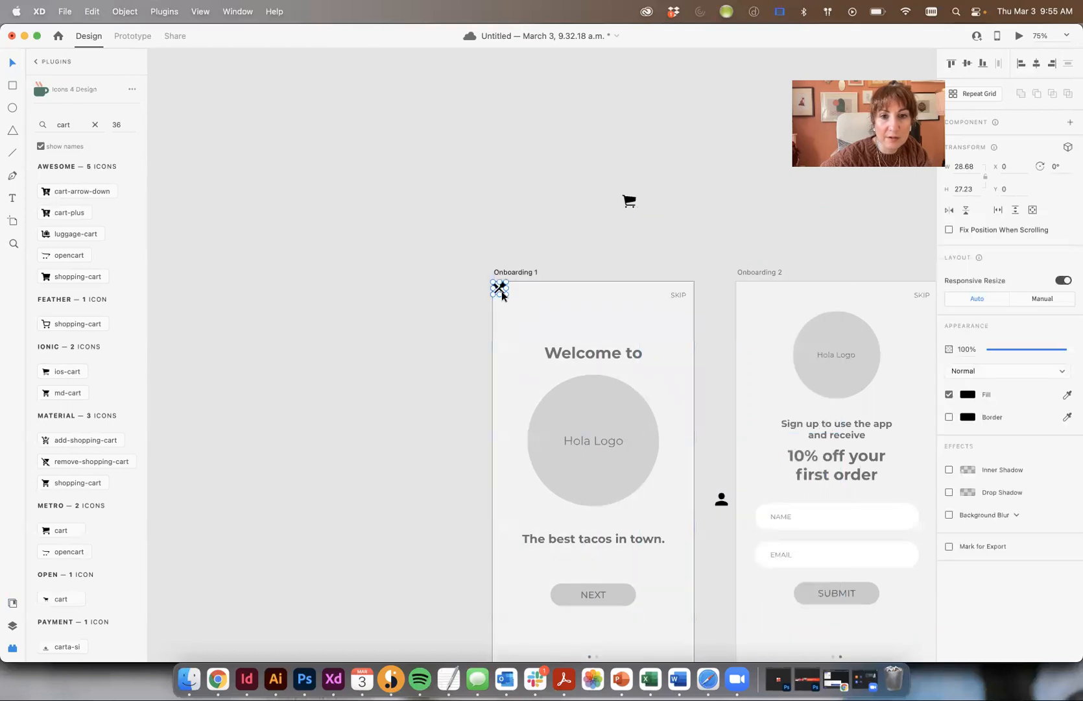
pyautogui.press('super+equal')
pyautogui.press('super+equal')
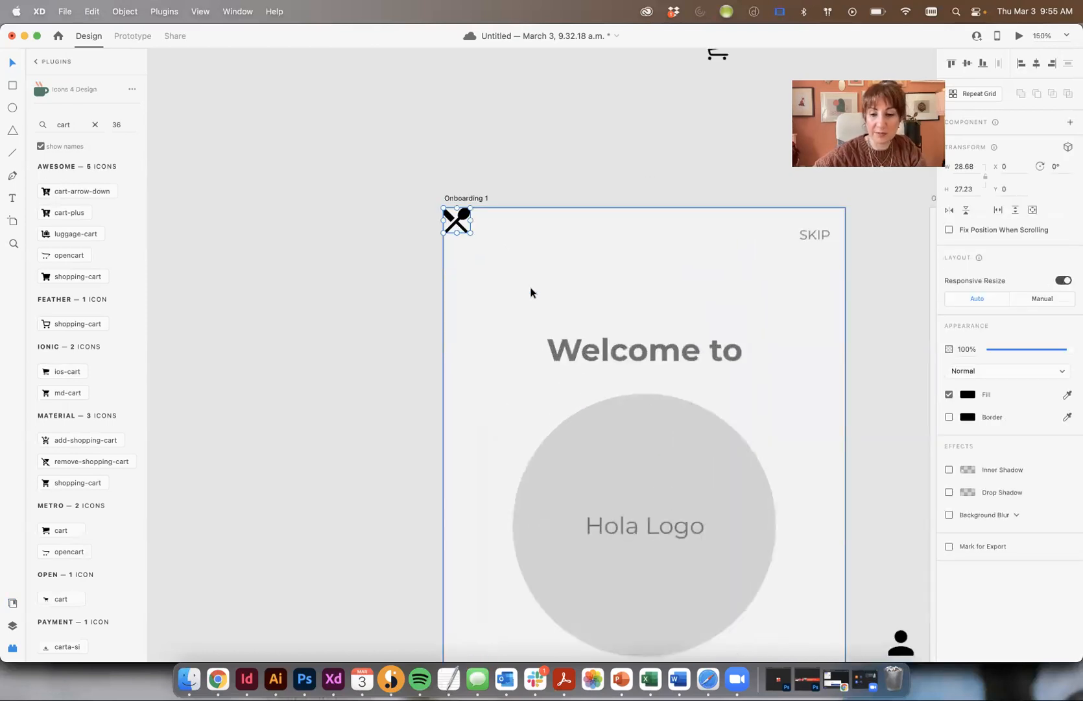
pyautogui.press('super+equal')
pyautogui.moveTo(423, 173); pyautogui.dragTo(634, 115)
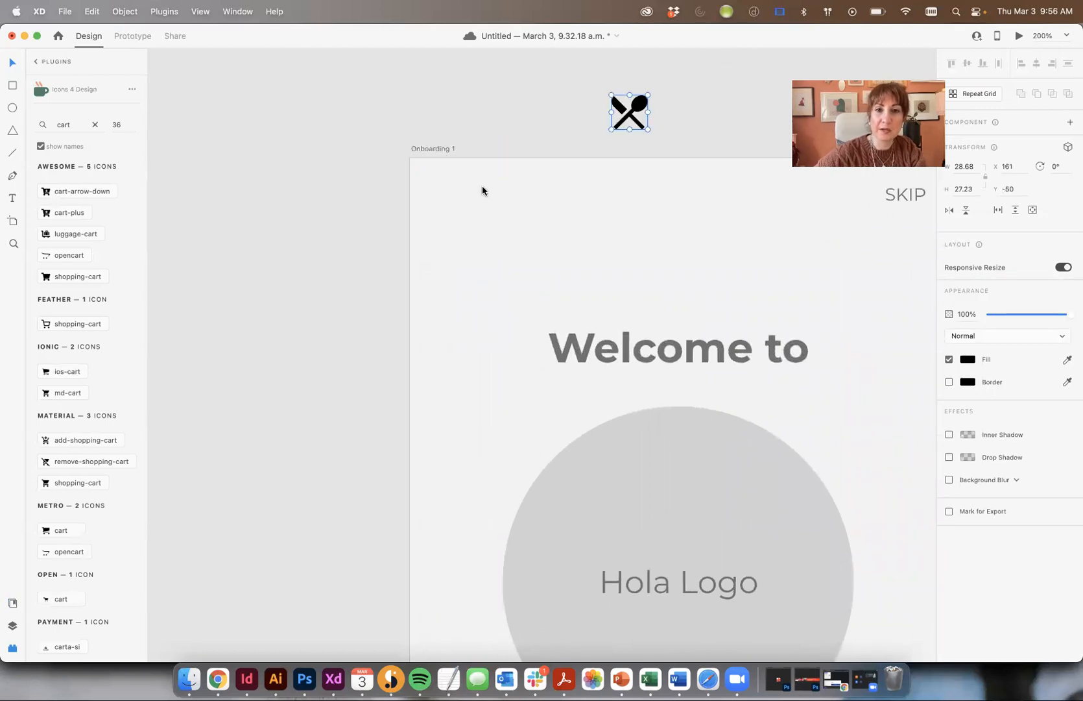
pyautogui.click(689, 116)
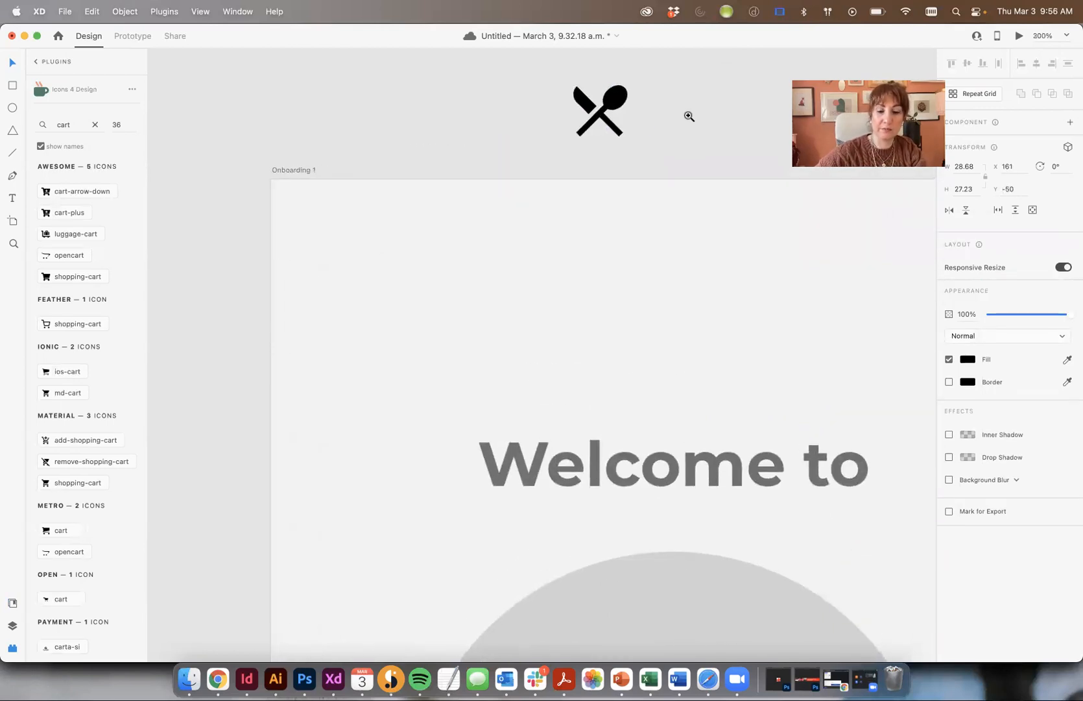
pyautogui.press('super+minus')
pyautogui.press('super+minus')
pyautogui.press('super+minus')
pyautogui.press('super+minus')
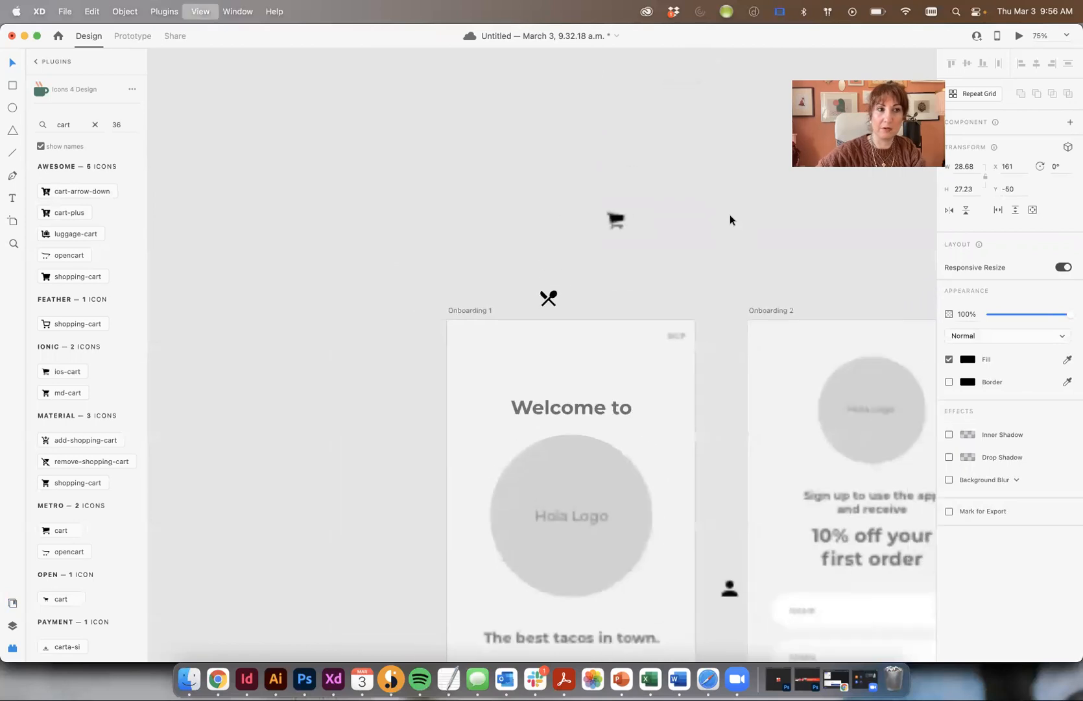
pyautogui.hscroll(5, 759, 273)
pyautogui.scroll(-3, 759, 273)
# - Cut the utensils, cart and person icons and paste them onto the Home screen
pyautogui.moveTo(286, 131); pyautogui.dragTo(447, 232)
pyautogui.keyDown('shift'); pyautogui.click(490, 448); pyautogui.keyUp('shift')
pyautogui.press('super+x')
pyautogui.moveTo(684, 455); pyautogui.dragTo(369, 257)
pyautogui.press('super+v')
pyautogui.moveTo(171, 246); pyautogui.dragTo(107, 340)
pyautogui.moveTo(244, 285); pyautogui.dragTo(346, 415)
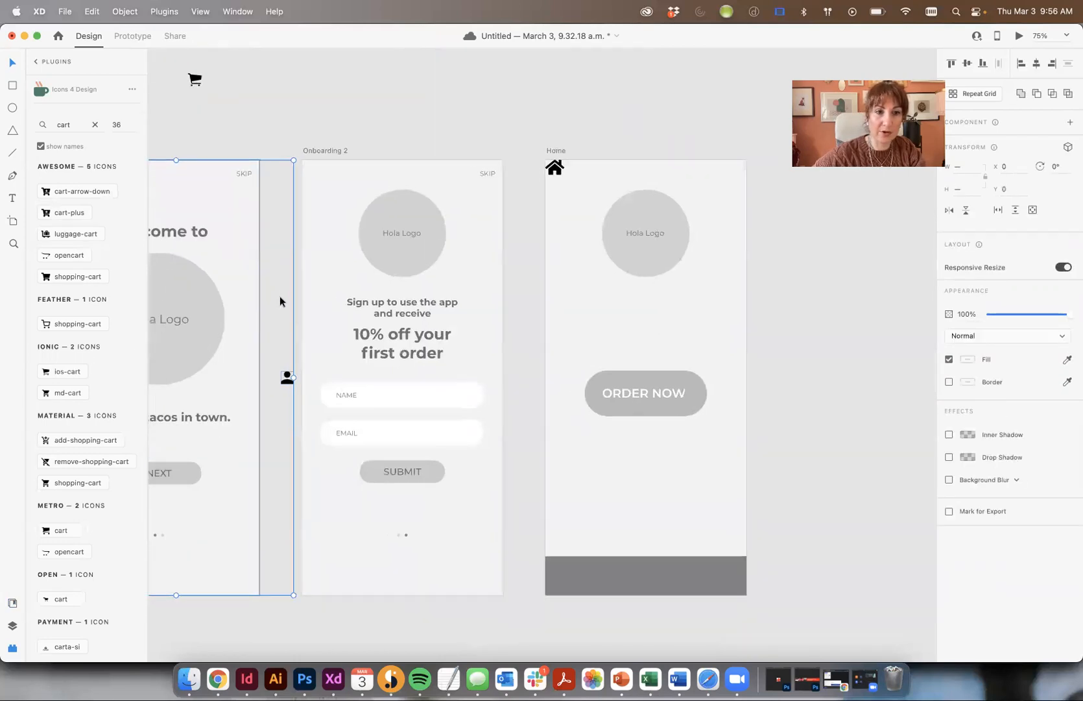
pyautogui.moveTo(286, 377); pyautogui.dragTo(657, 309)
pyautogui.moveTo(197, 81); pyautogui.dragTo(610, 284)
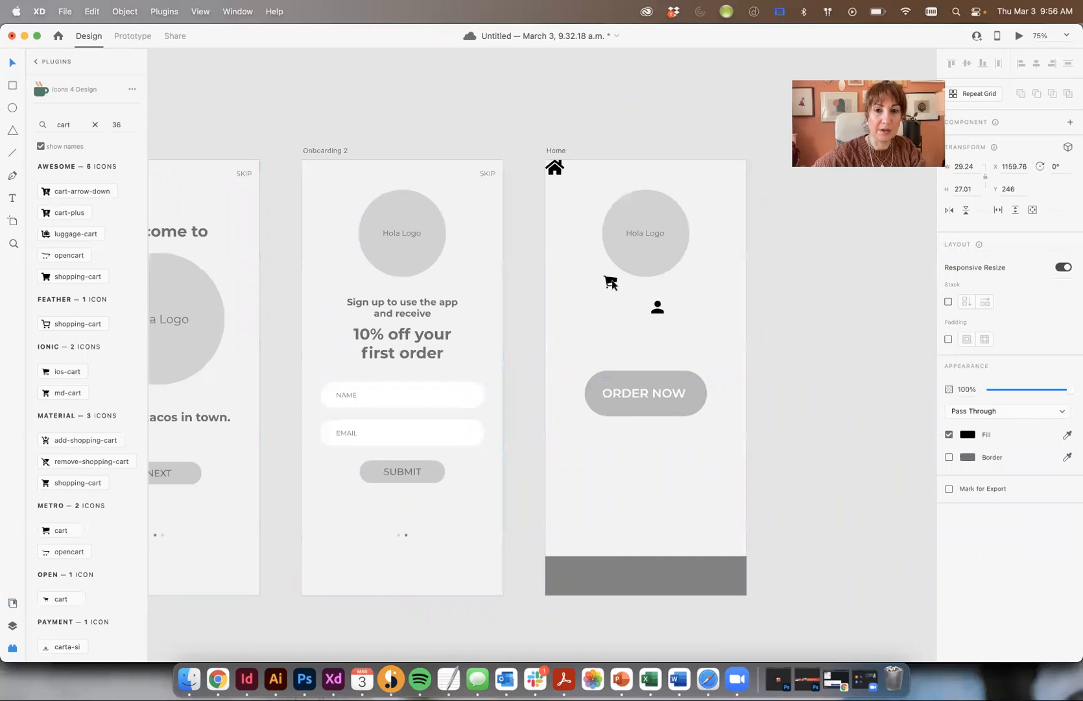
pyautogui.hscroll(-10, 590, 283)
pyautogui.moveTo(452, 149); pyautogui.dragTo(896, 277)
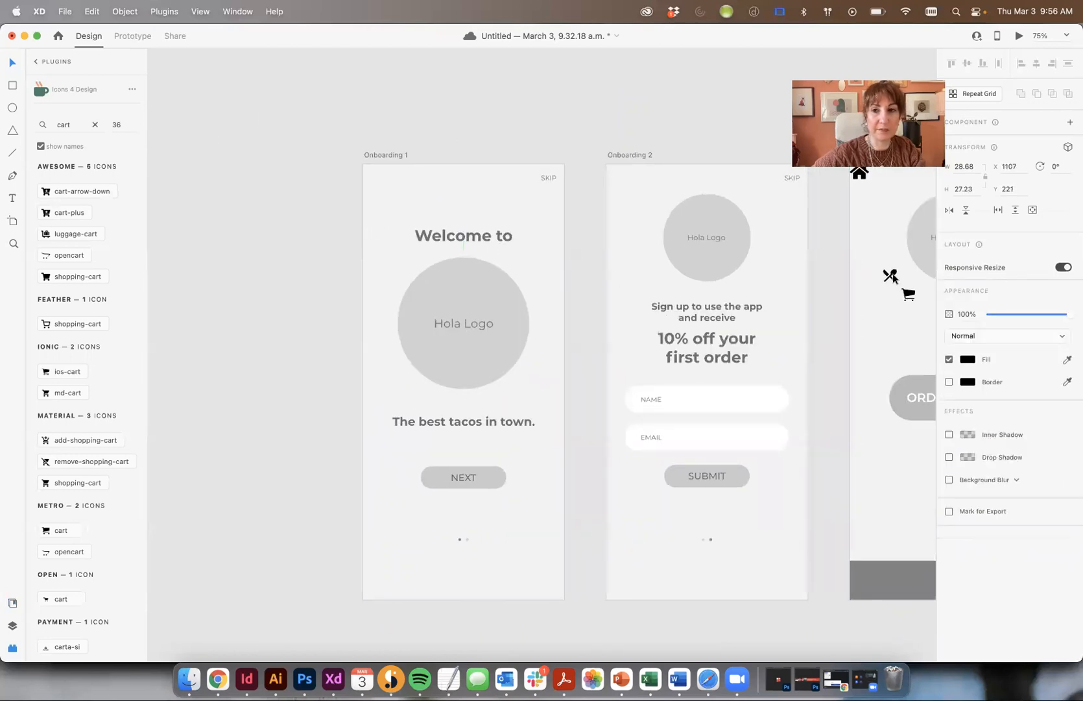
pyautogui.hscroll(12, 442, 391)
# - Line up the house, utensils, cart and person icons in a row near the bottom of Home
pyautogui.moveTo(426, 157); pyautogui.dragTo(448, 473)
pyautogui.moveTo(447, 254); pyautogui.dragTo(461, 452)
pyautogui.press('super+equal')
pyautogui.click(463, 447)
pyautogui.moveTo(446, 240); pyautogui.dragTo(574, 488)
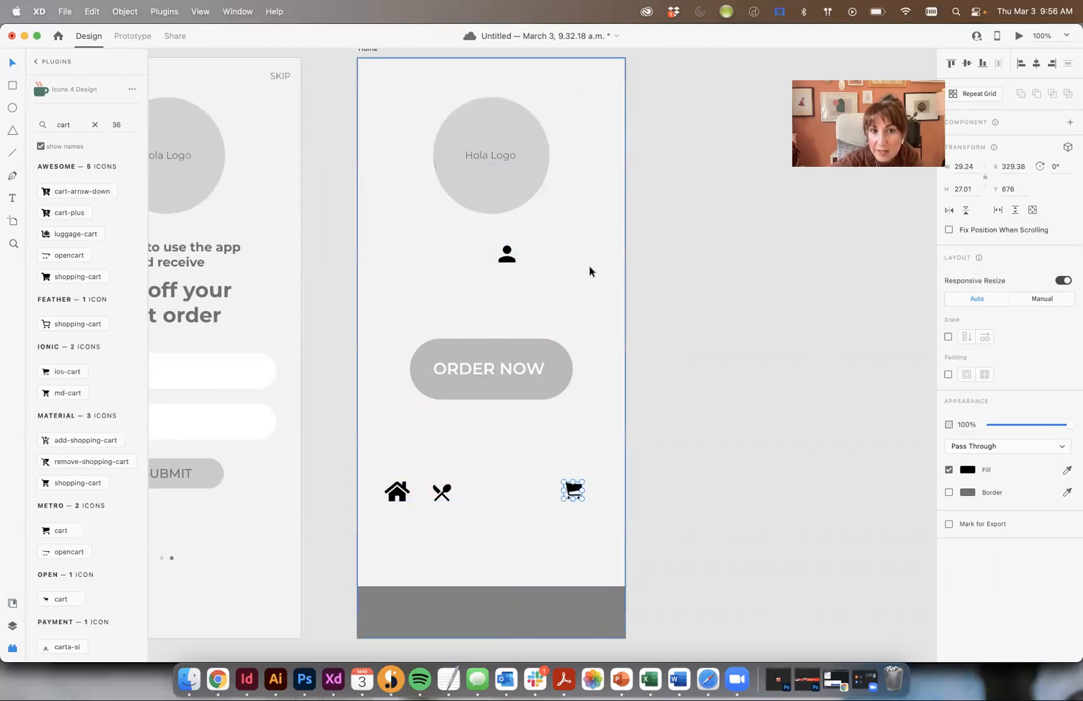
pyautogui.moveTo(514, 259); pyautogui.dragTo(493, 497)
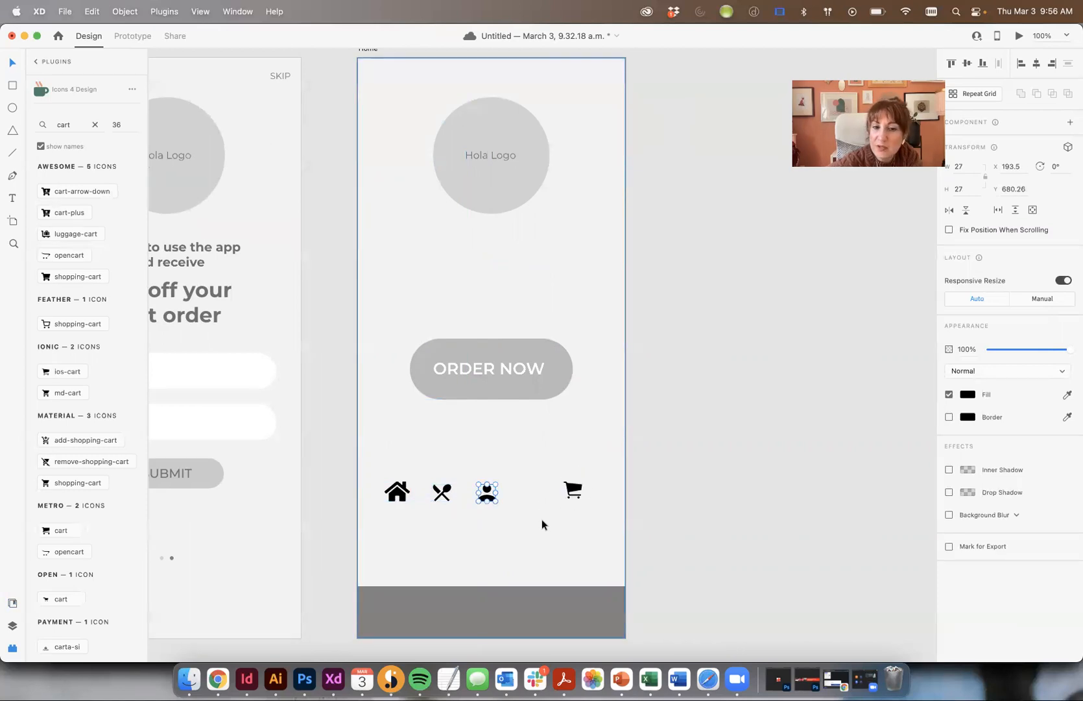
pyautogui.click(705, 475)
pyautogui.moveTo(439, 492); pyautogui.dragTo(538, 494)
pyautogui.press('super+z')
pyautogui.moveTo(443, 492)
pyautogui.mouseDown()
pyautogui.moveTo(521, 490)
pyautogui.moveTo(453, 492)
pyautogui.mouseUp()
pyautogui.press('super+equal')
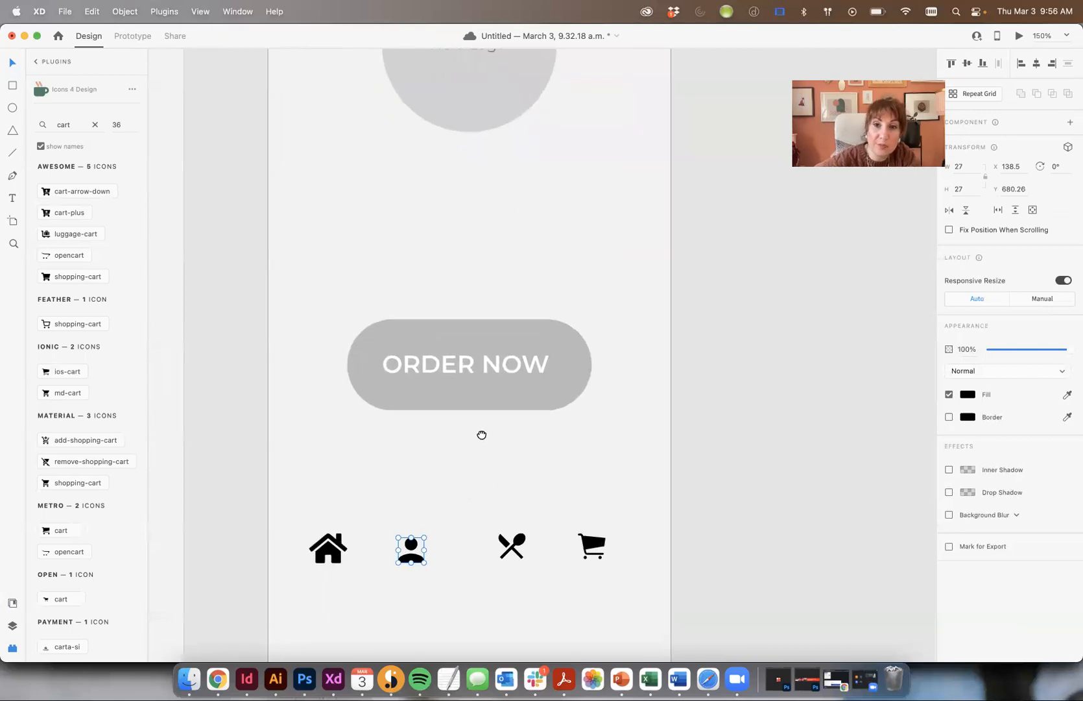
# - Show the layout grid columns and drag the house icon down into the grey footer bar
pyautogui.moveTo(481, 435); pyautogui.dragTo(486, 358)
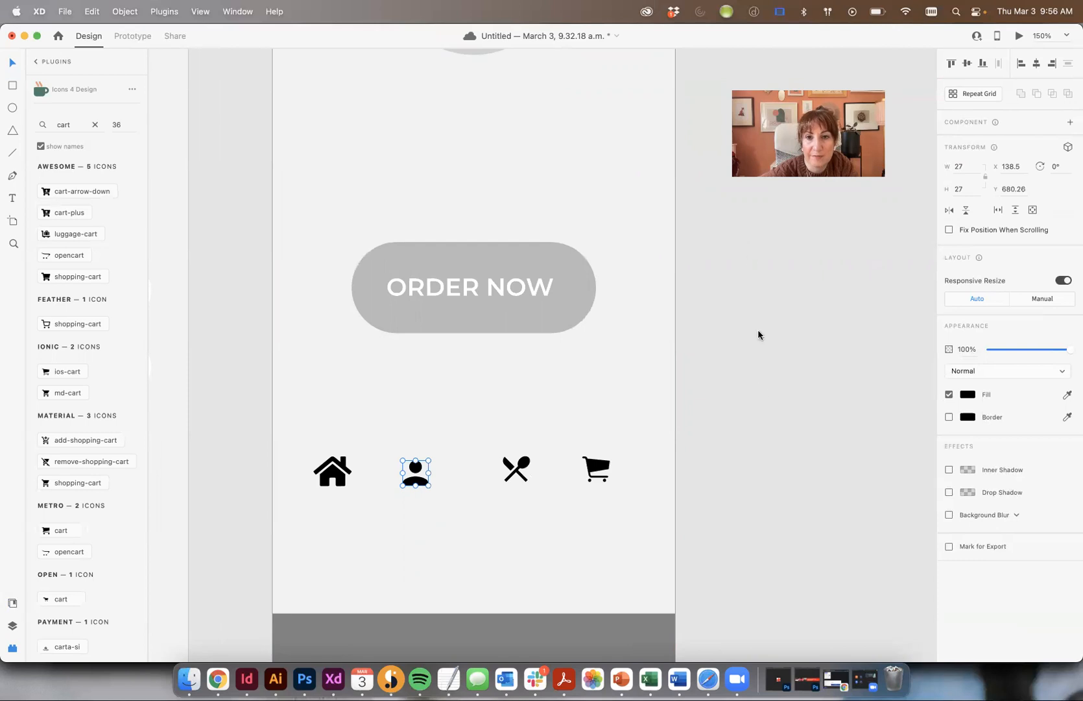
pyautogui.click(328, 476)
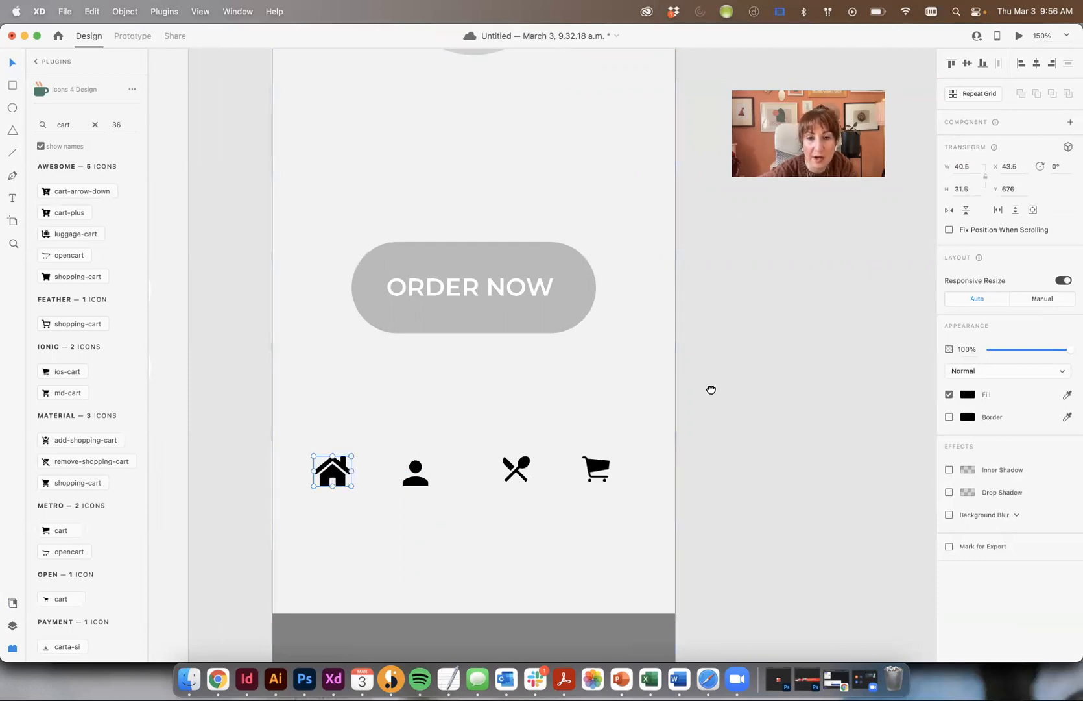
pyautogui.moveTo(712, 390); pyautogui.dragTo(700, 270)
pyautogui.press('super+shift+apostrophe')
pyautogui.moveTo(315, 349); pyautogui.dragTo(313, 536)
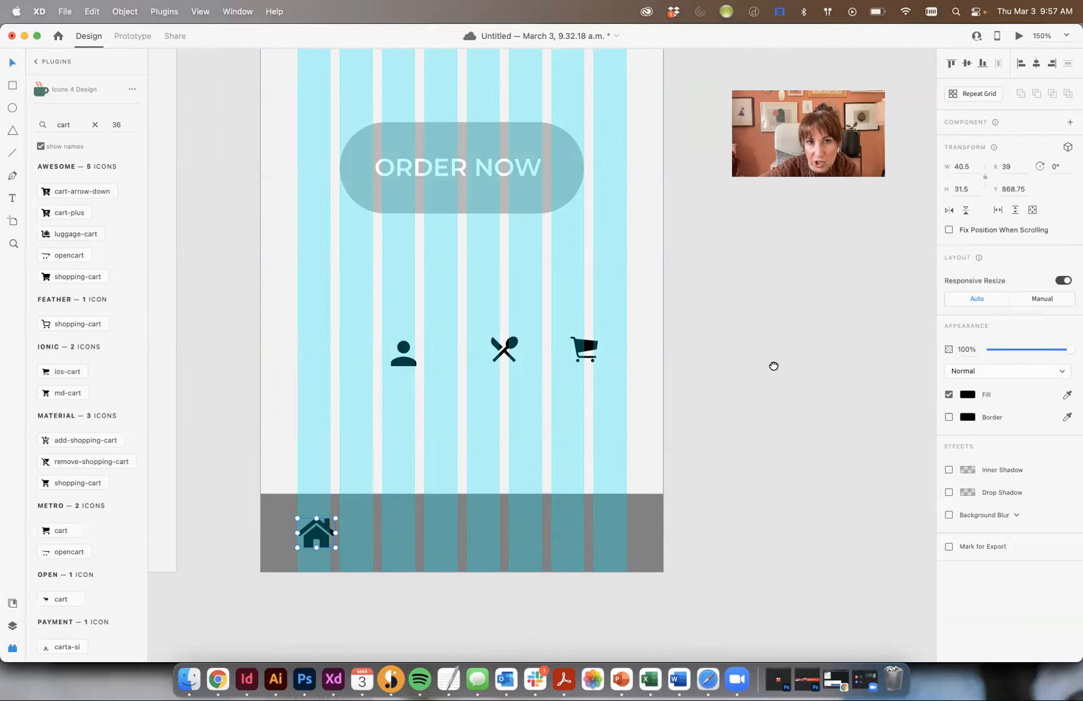
pyautogui.moveTo(774, 366); pyautogui.dragTo(796, 304)
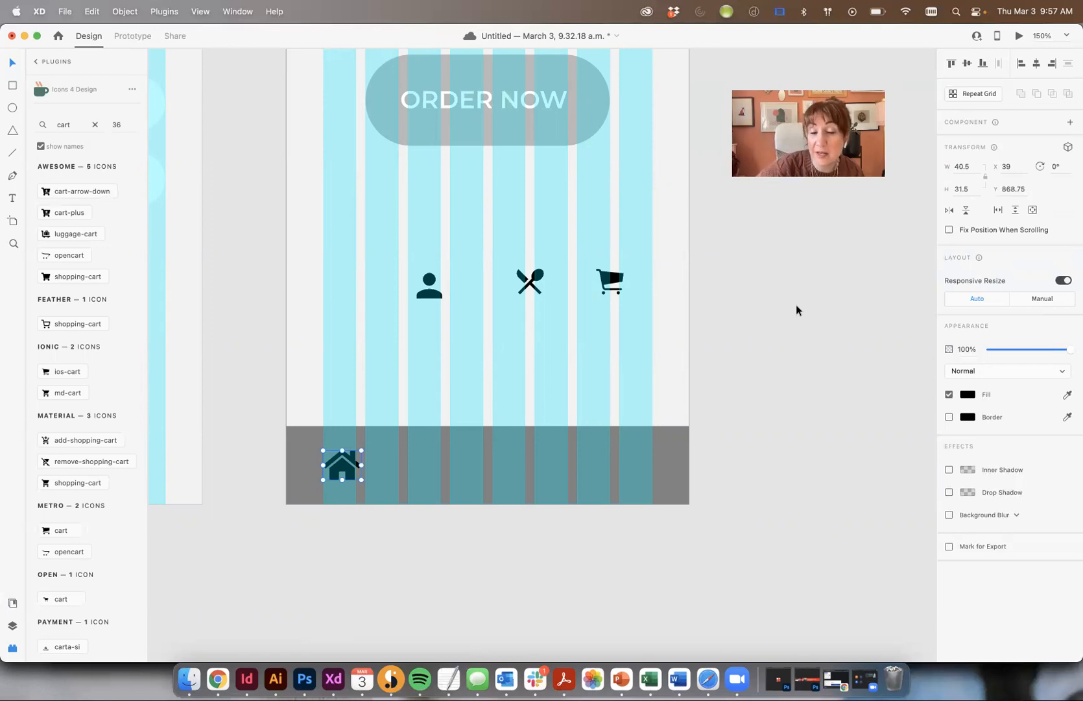
pyautogui.scroll(1, 797, 305)
pyautogui.scroll(-1, 796, 305)
pyautogui.hscroll(-1, 797, 305)
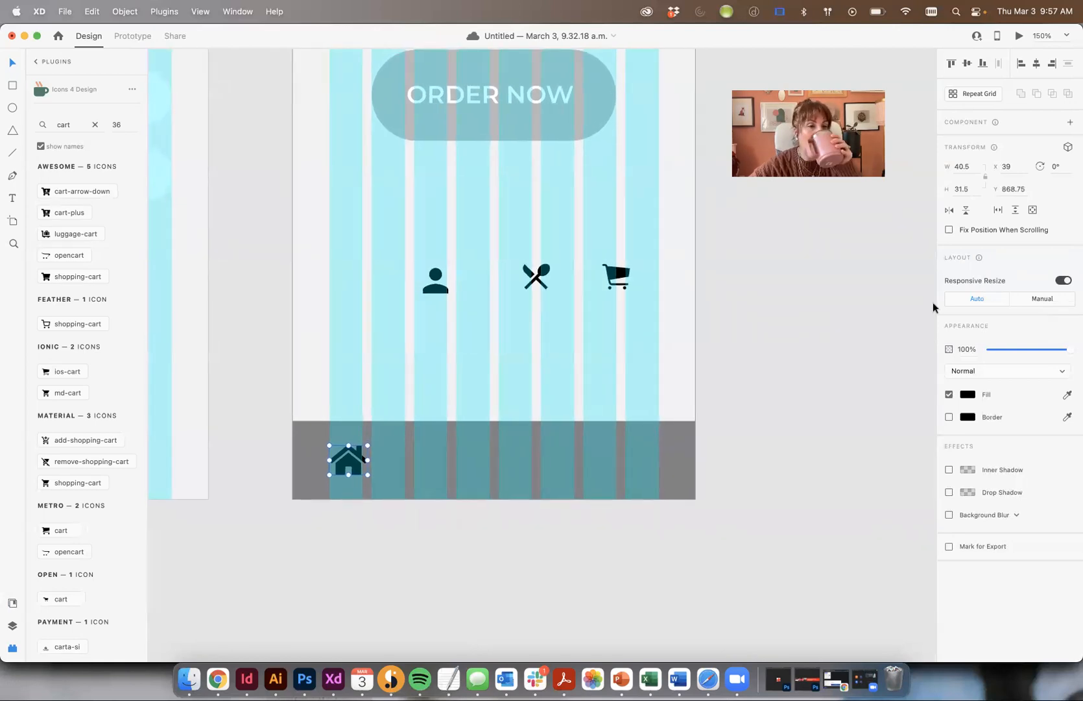
pyautogui.hscroll(-1, 933, 302)
pyautogui.scroll(1, 933, 303)
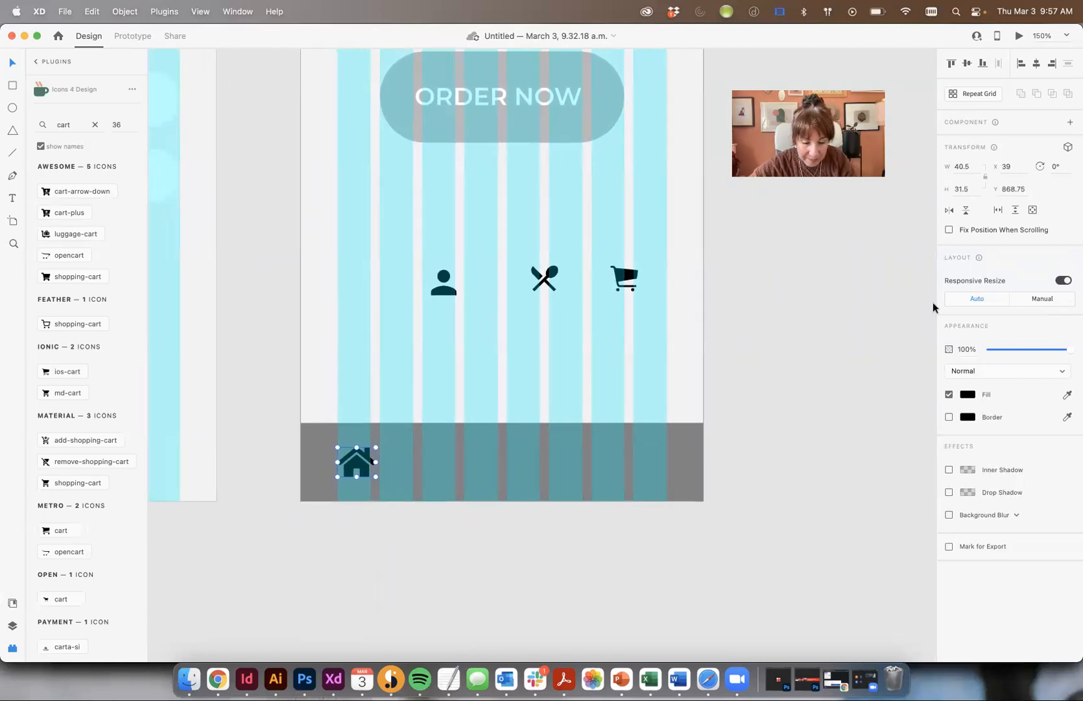
pyautogui.hscroll(1, 933, 302)
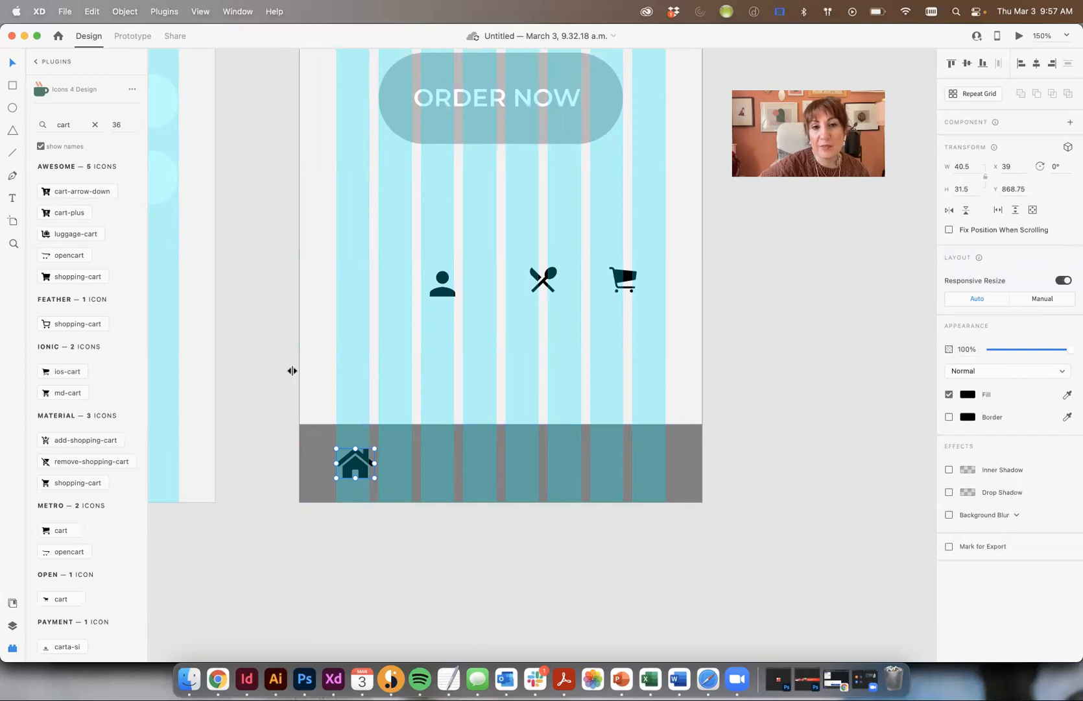
# - Set the person, utensils and cart icons to a height of 31.5
pyautogui.click(448, 290)
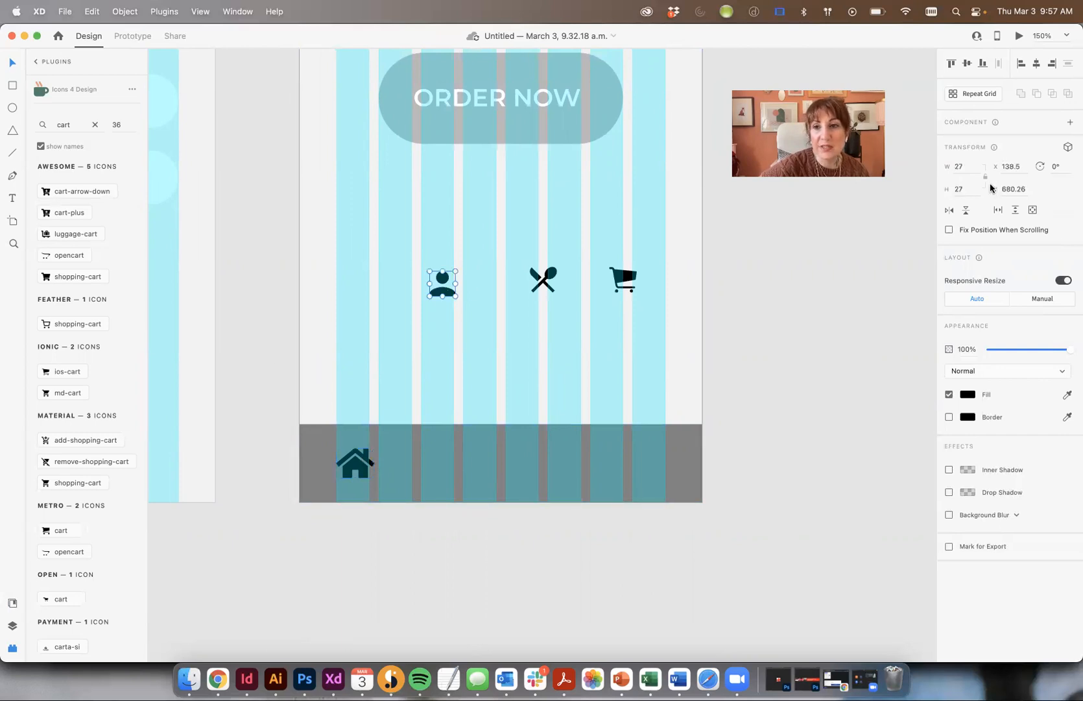
pyautogui.write('31.5')
pyautogui.press('Tab')
pyautogui.click(552, 272)
pyautogui.click(964, 190)
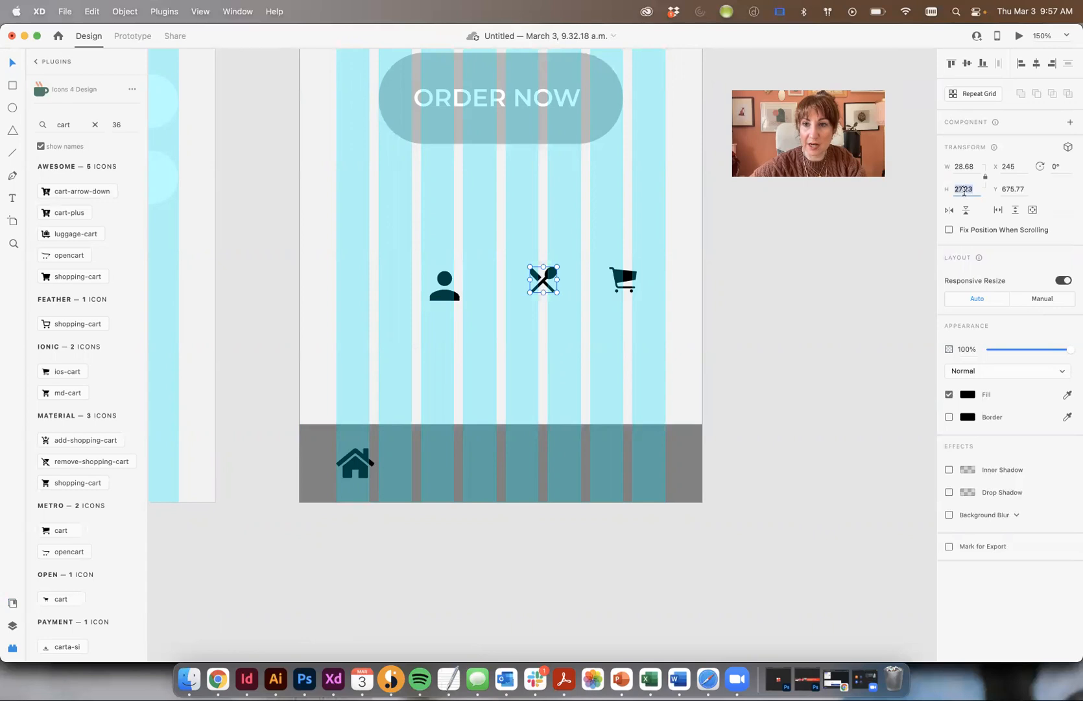
pyautogui.write('31.5')
pyautogui.press('Tab')
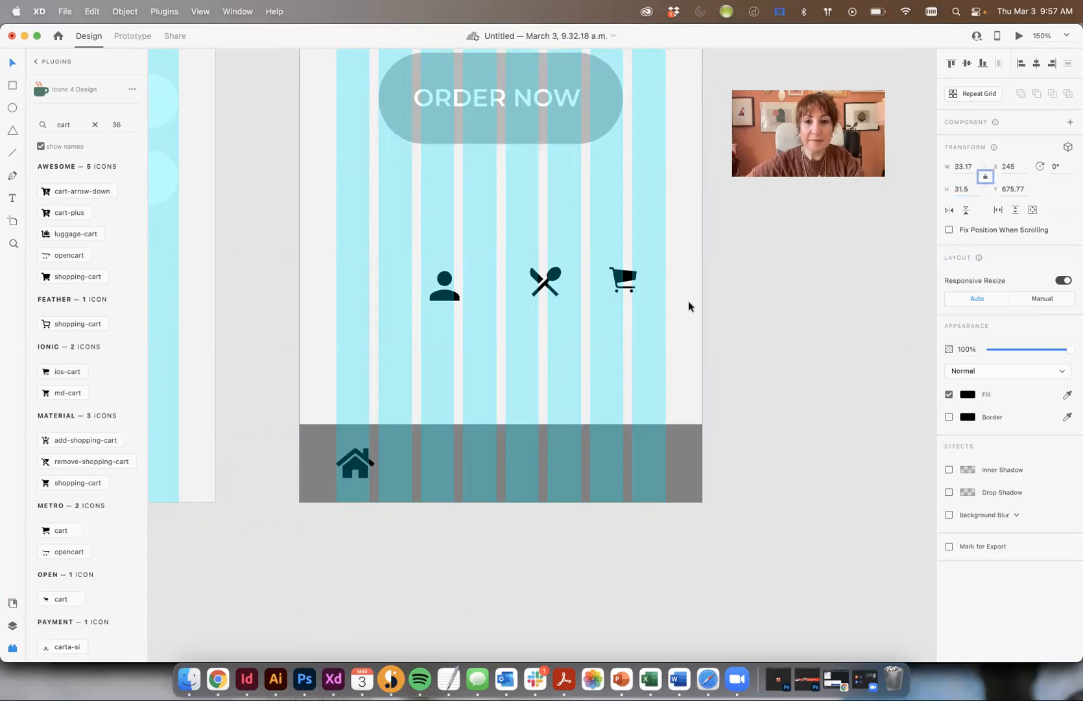
pyautogui.click(628, 280)
pyautogui.click(972, 190)
pyautogui.write('31.5')
pyautogui.press('Tab')
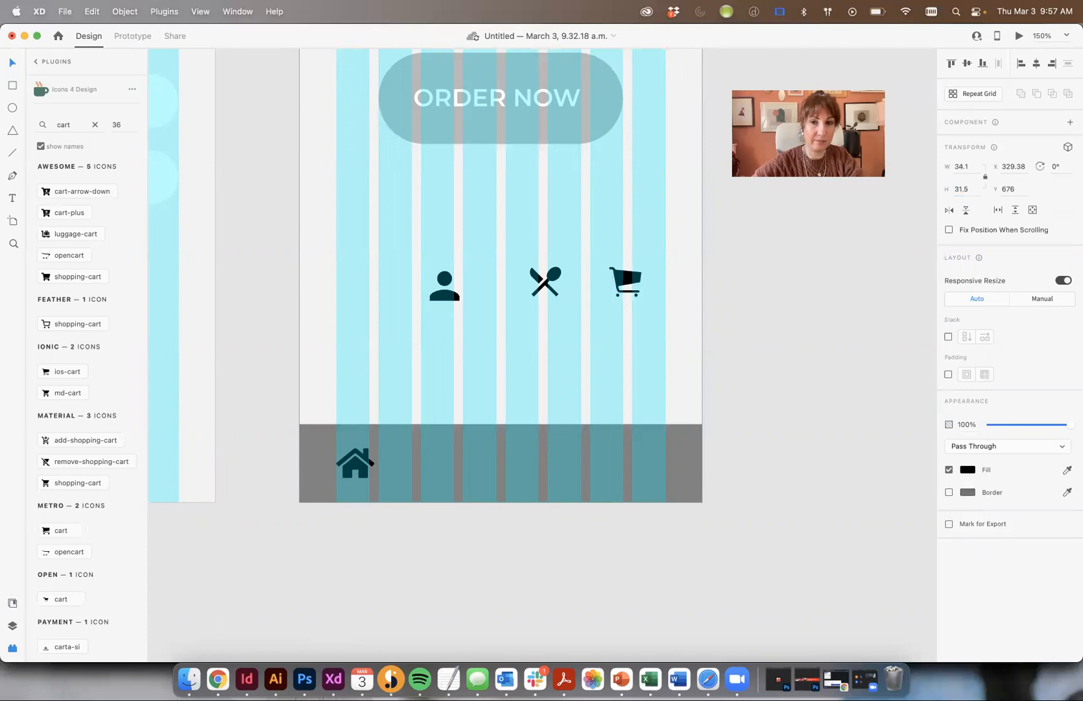
# - Move the cart, utensils and person icons down into the bottom bar
pyautogui.click(824, 401)
pyautogui.moveTo(627, 280); pyautogui.dragTo(653, 465)
pyautogui.moveTo(546, 282); pyautogui.dragTo(446, 467)
pyautogui.moveTo(447, 299); pyautogui.dragTo(556, 478)
pyautogui.moveTo(743, 485); pyautogui.dragTo(350, 462)
# - Select only the four nav icons and distribute them horizontally
pyautogui.keyDown('shift'); pyautogui.click(308, 430); pyautogui.keyUp('shift')
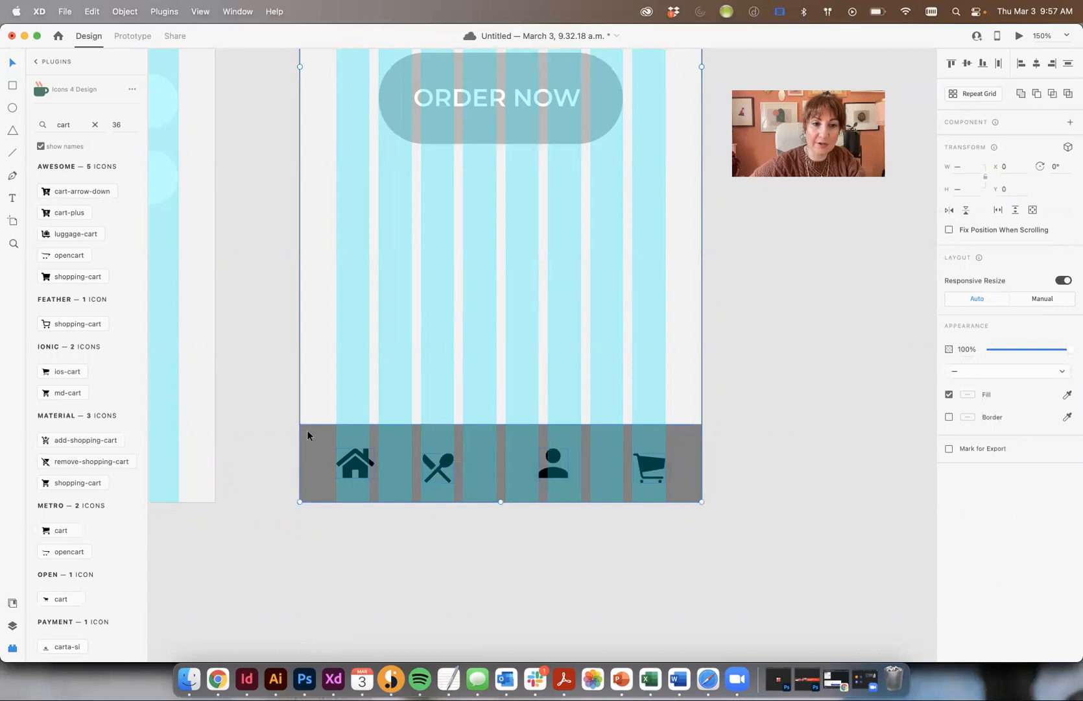
pyautogui.keyDown('shift'); pyautogui.click(695, 352); pyautogui.keyUp('shift')
pyautogui.click(1002, 64)
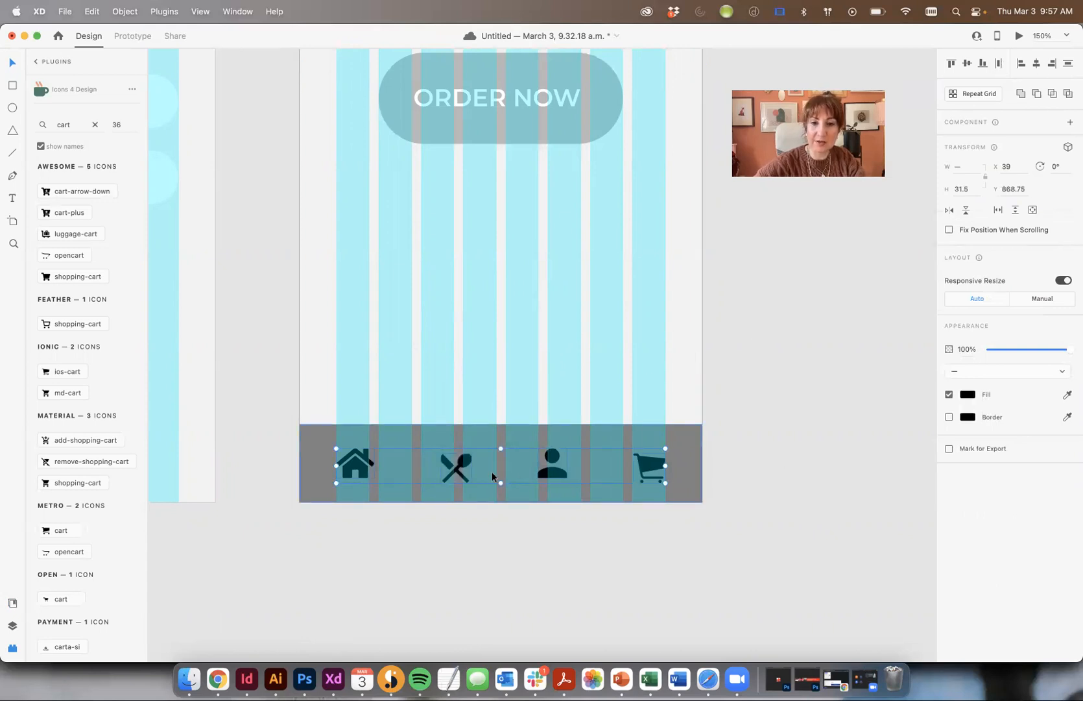
# - With the layout grid shown, shift the fork-and-spoon icon left into a grid column
pyautogui.press('super+plus')
pyautogui.moveTo(454, 449); pyautogui.dragTo(438, 350)
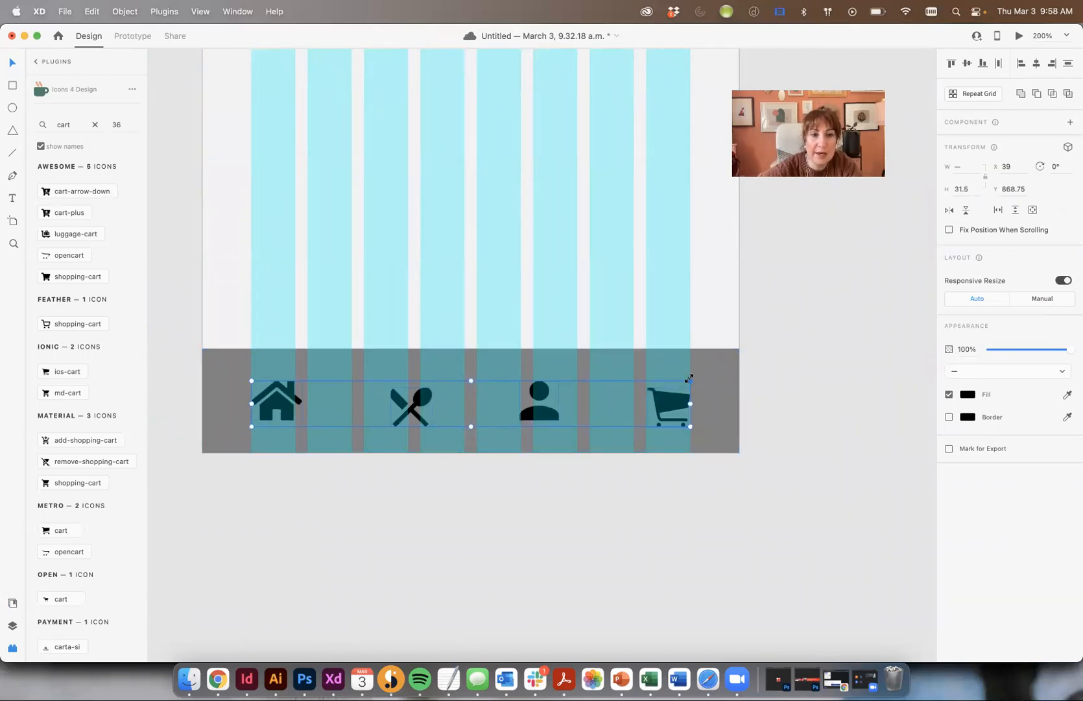
pyautogui.press('super+shift+apostrophe')
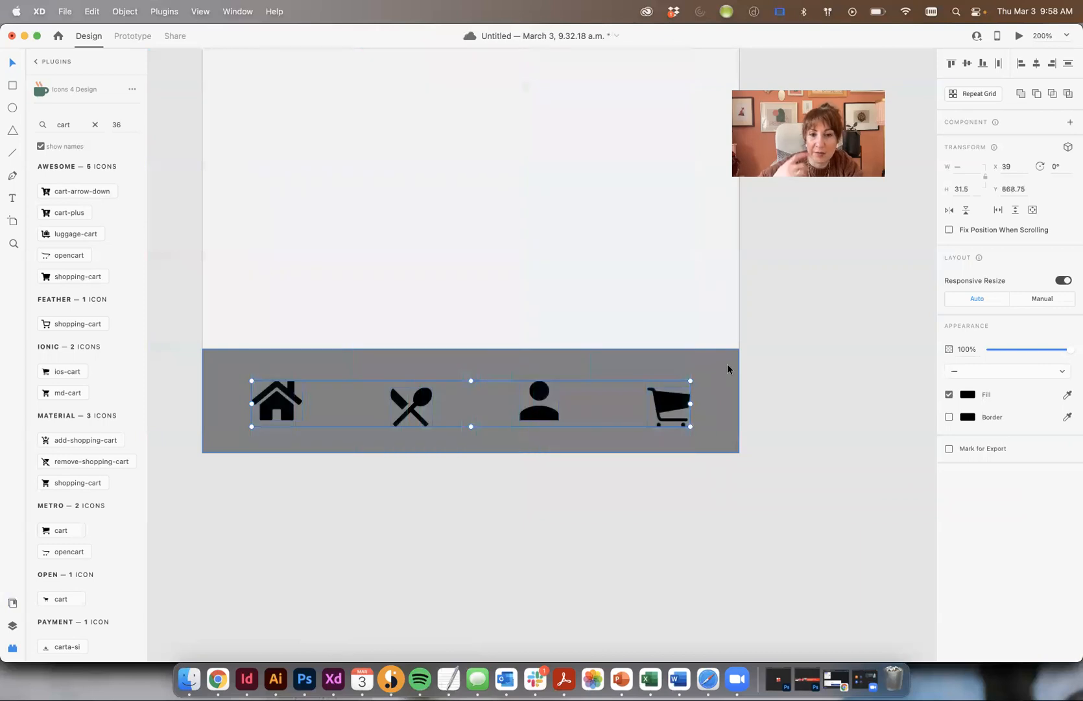
pyautogui.press('super+shift+apostrophe')
pyautogui.moveTo(418, 413); pyautogui.dragTo(400, 405)
pyautogui.press('super+z')
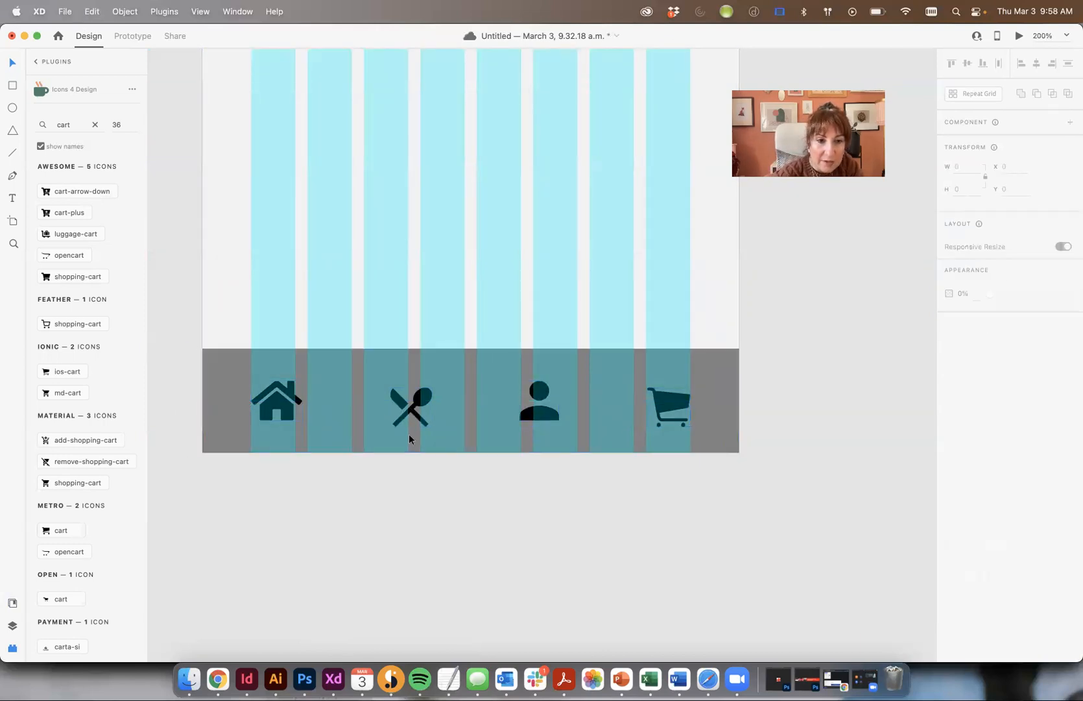
pyautogui.press('super+z')
pyautogui.press('super+shift+apostrophe')
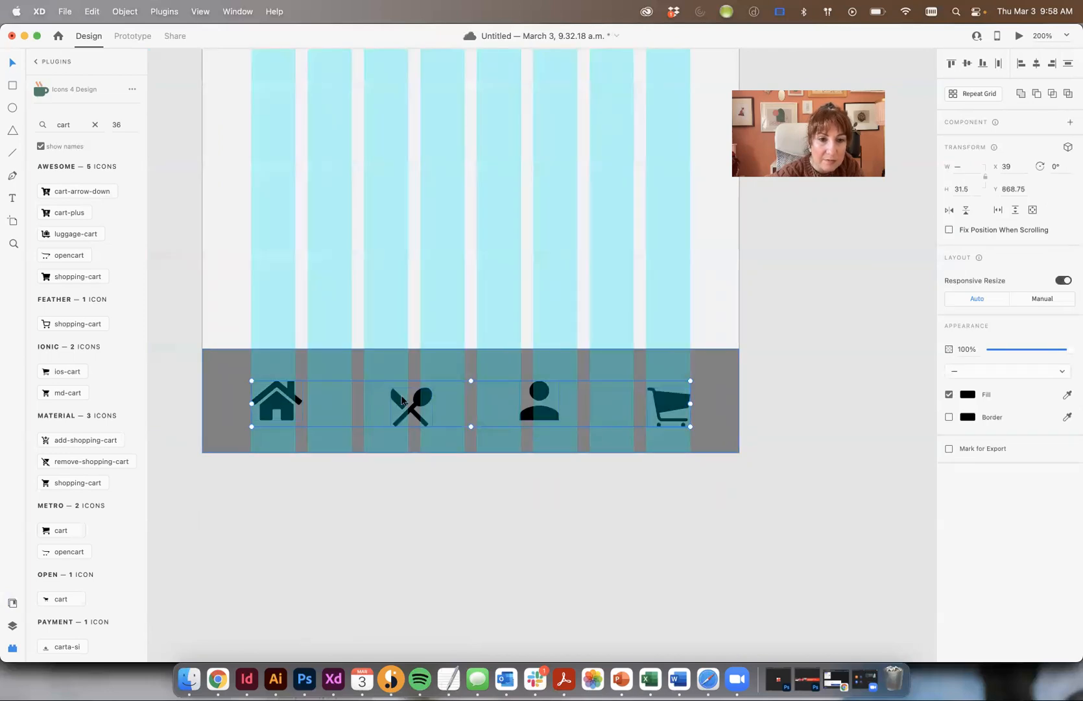
pyautogui.click(415, 468)
pyautogui.click(421, 403)
pyautogui.moveTo(421, 403); pyautogui.dragTo(395, 402)
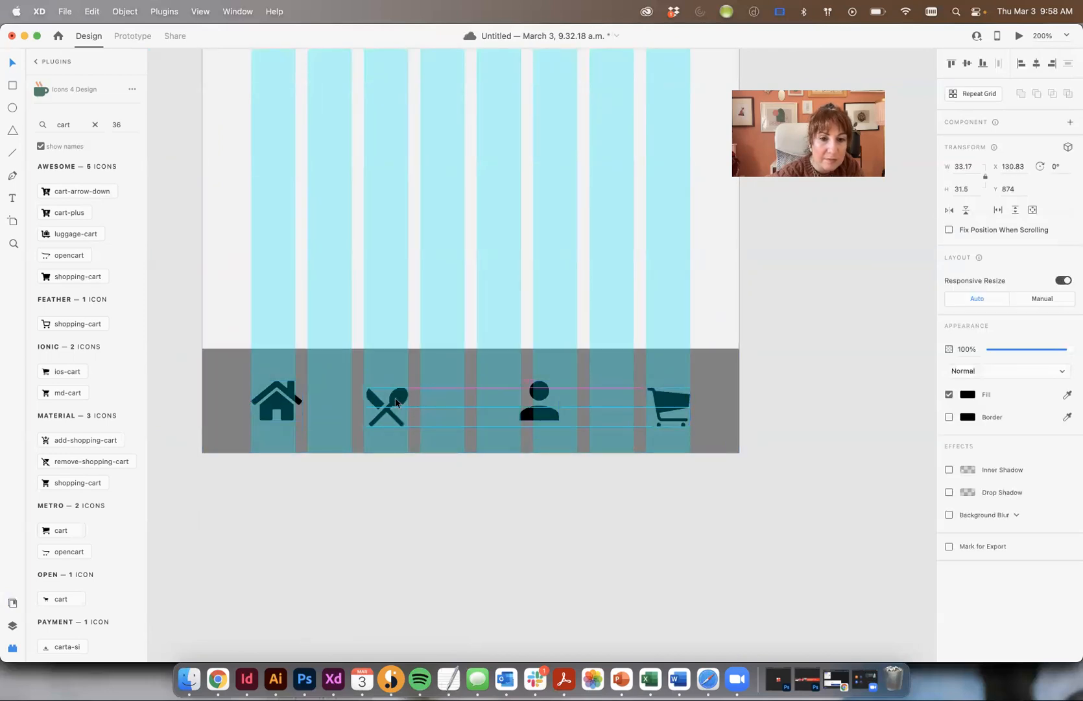
pyautogui.moveTo(539, 392)
pyautogui.mouseDown()
pyautogui.moveTo(497, 392)
pyautogui.moveTo(557, 398)
pyautogui.mouseUp()
pyautogui.moveTo(669, 407); pyautogui.dragTo(520, 416)
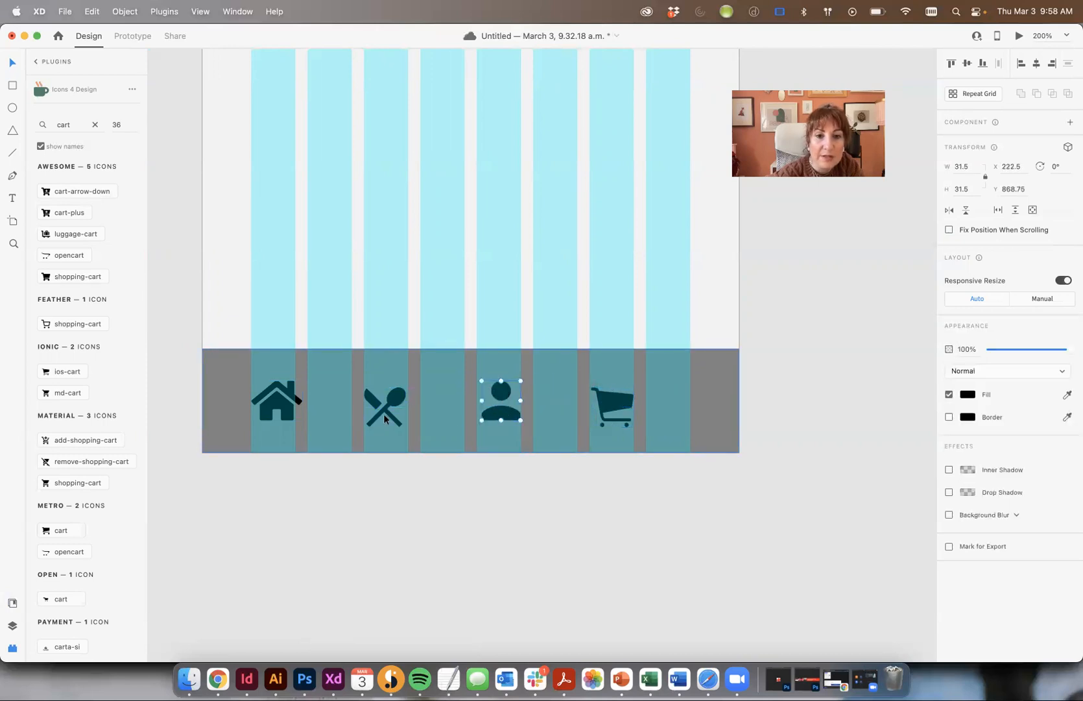
pyautogui.hotkey('ctrl', 'z')
pyautogui.hotkey('ctrl', 'z')
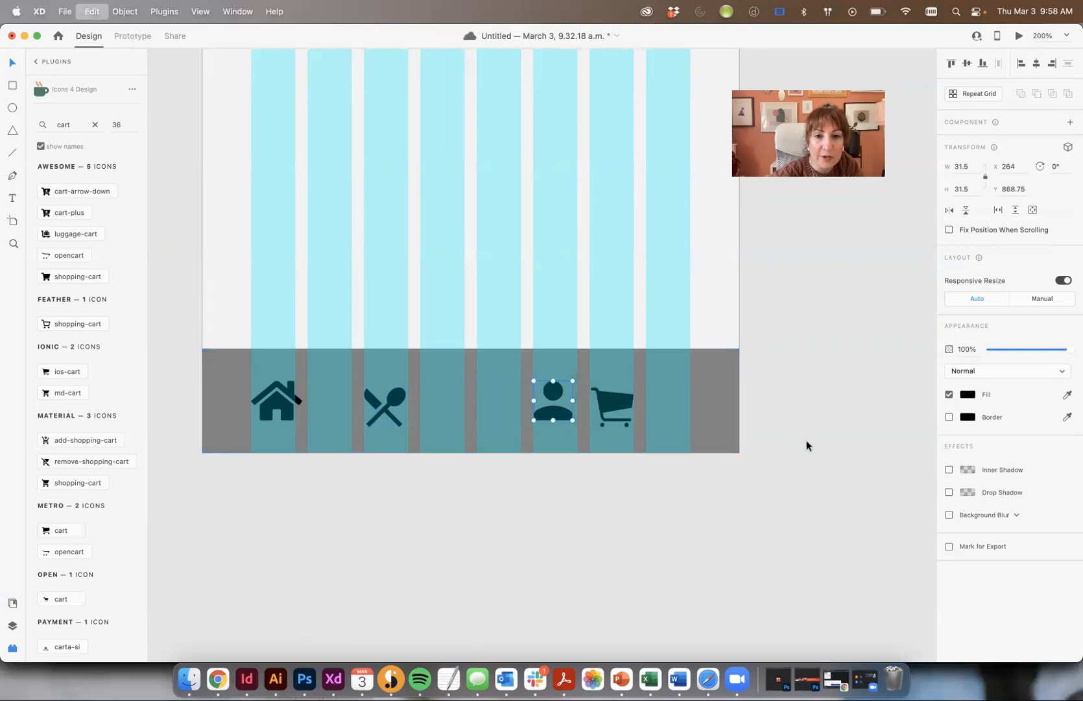
pyautogui.press('Escape')
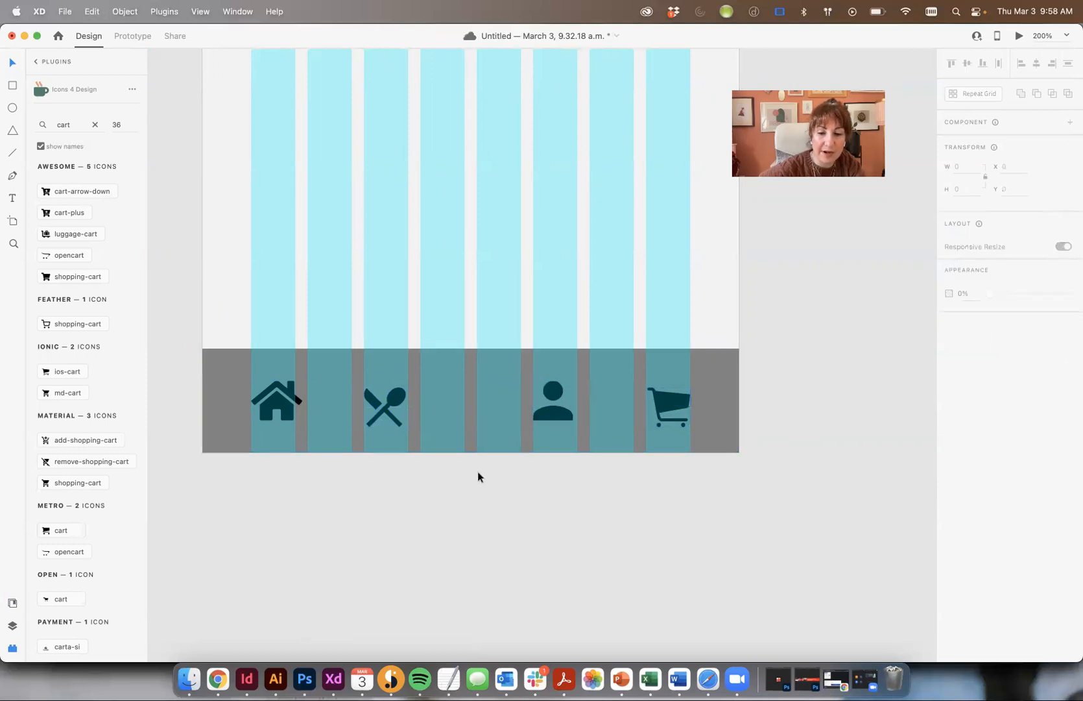
# - Scale the four nav icons up slightly by their corner handle
pyautogui.press('super+shift+apostrophe')
pyautogui.moveTo(701, 497); pyautogui.dragTo(221, 398)
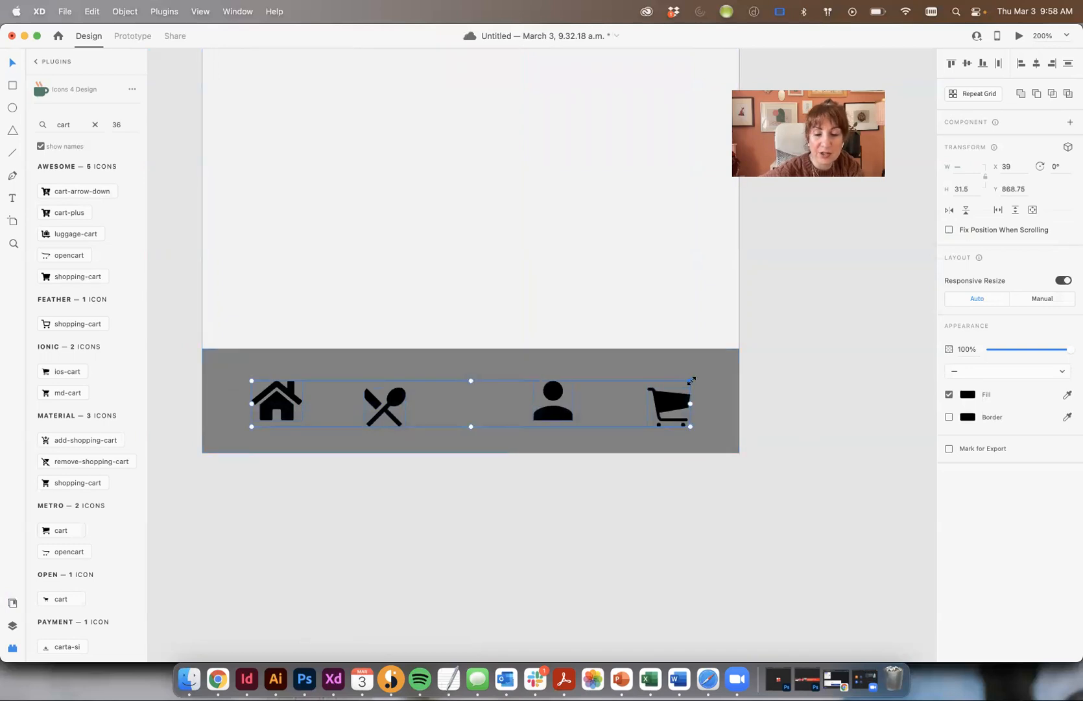
pyautogui.press('super+shift+apostrophe')
pyautogui.moveTo(692, 380); pyautogui.dragTo(618, 418)
pyautogui.click(750, 433)
pyautogui.press('super+z')
# - Move the fork-and-spoon icon about 21 px left and nudge the person icon into its column
pyautogui.click(406, 548)
pyautogui.moveTo(385, 400); pyautogui.dragTo(371, 401)
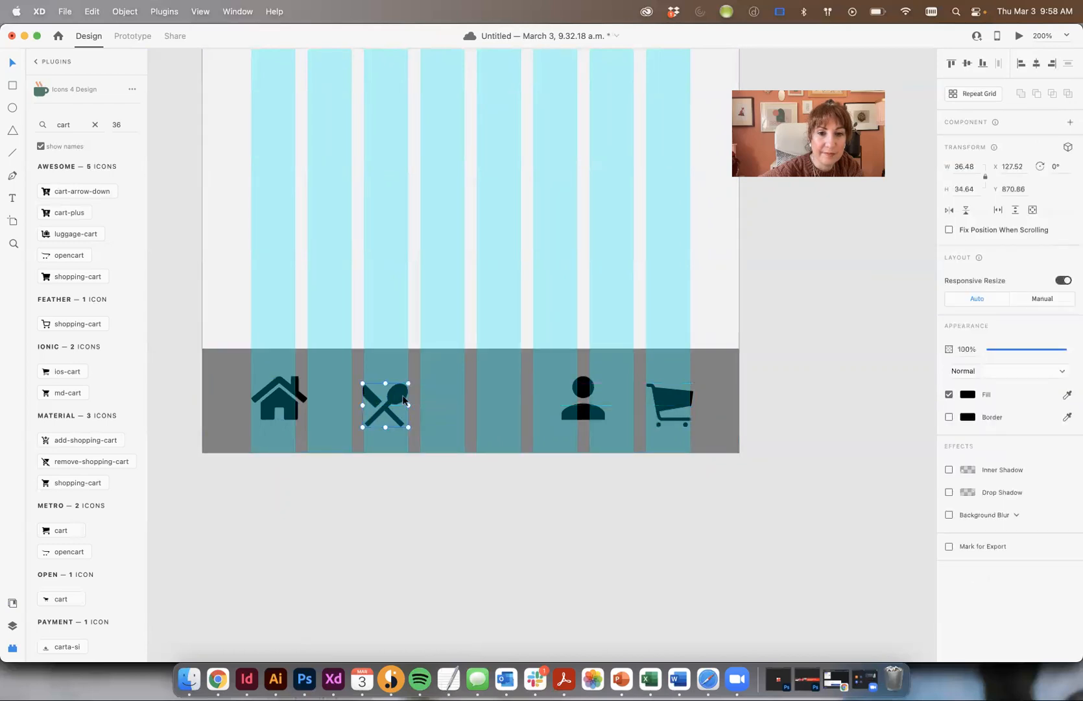
pyautogui.click(582, 386)
pyautogui.moveTo(554, 393); pyautogui.dragTo(553, 393)
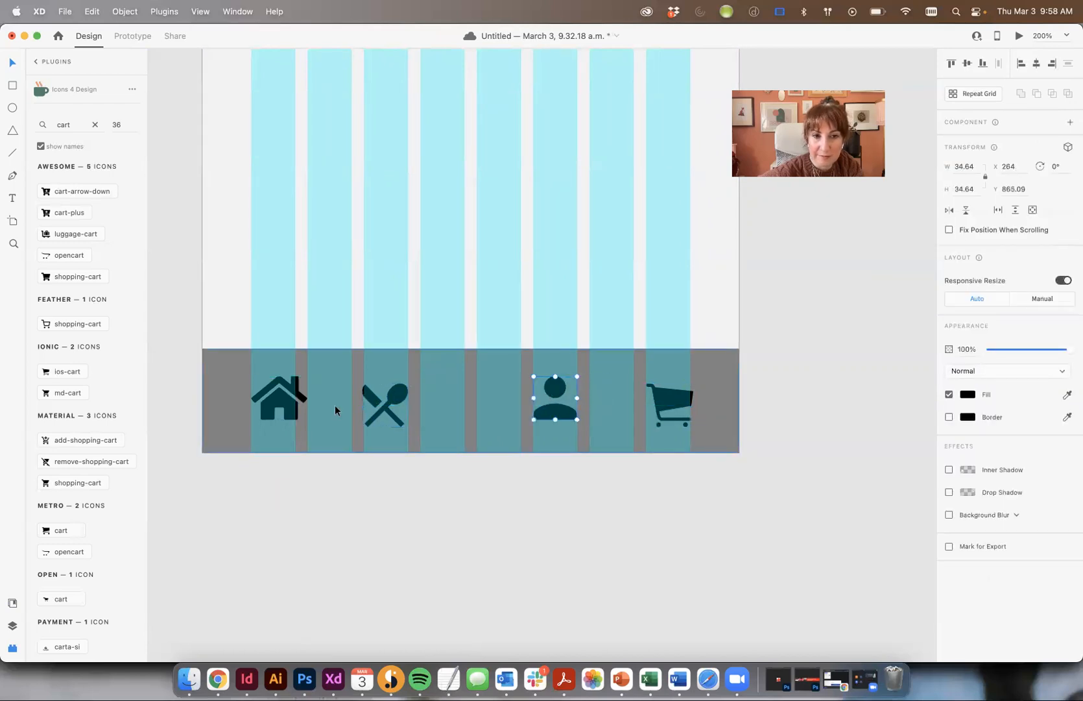
# - Review the assignment page in the browser, then return to Adobe XD
pyautogui.click(218, 678)
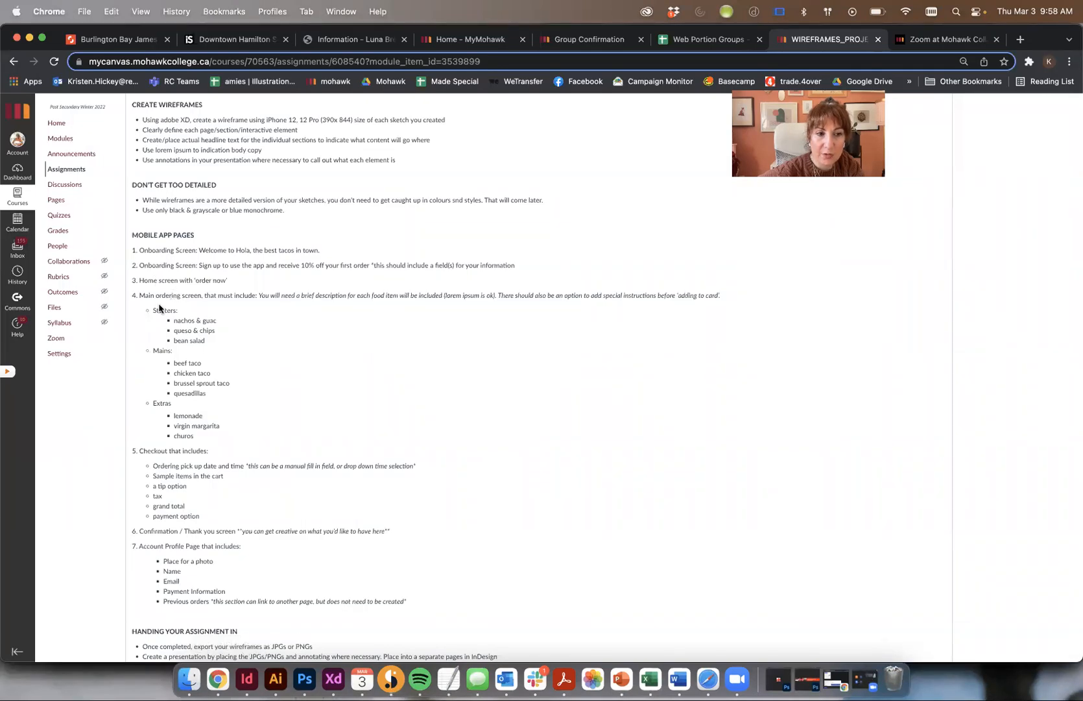
pyautogui.scroll(-2, 530, 384)
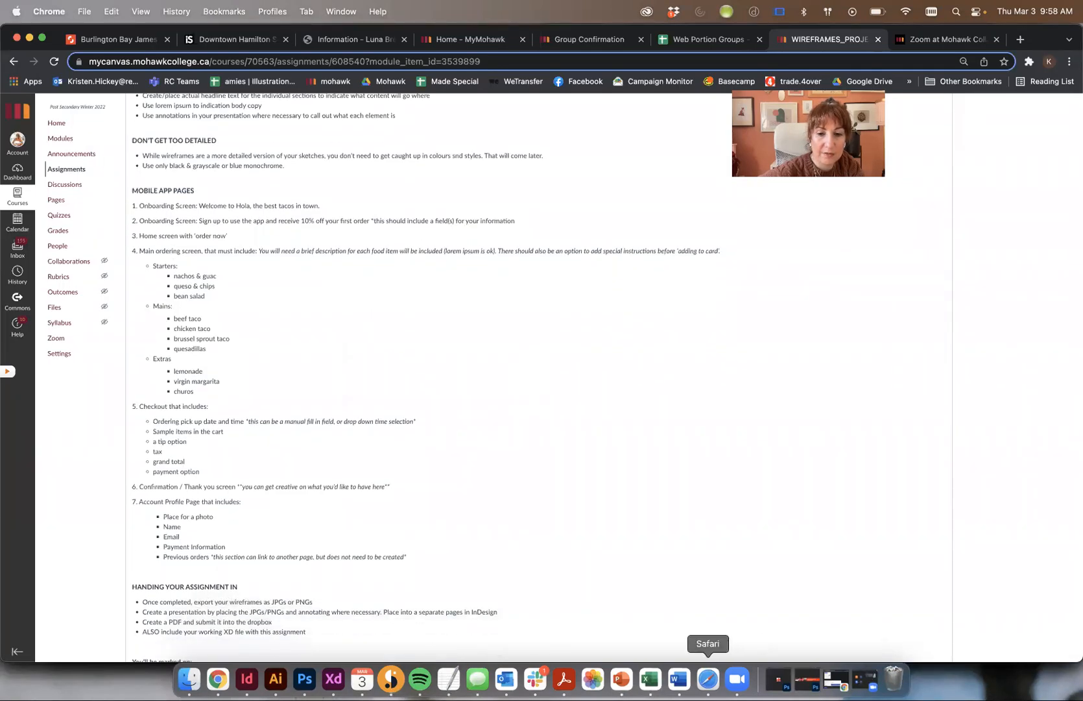
pyautogui.click(334, 678)
# - Distribute the home, fork-and-spoon, person and cart icons evenly across the bottom bar
pyautogui.click(678, 509)
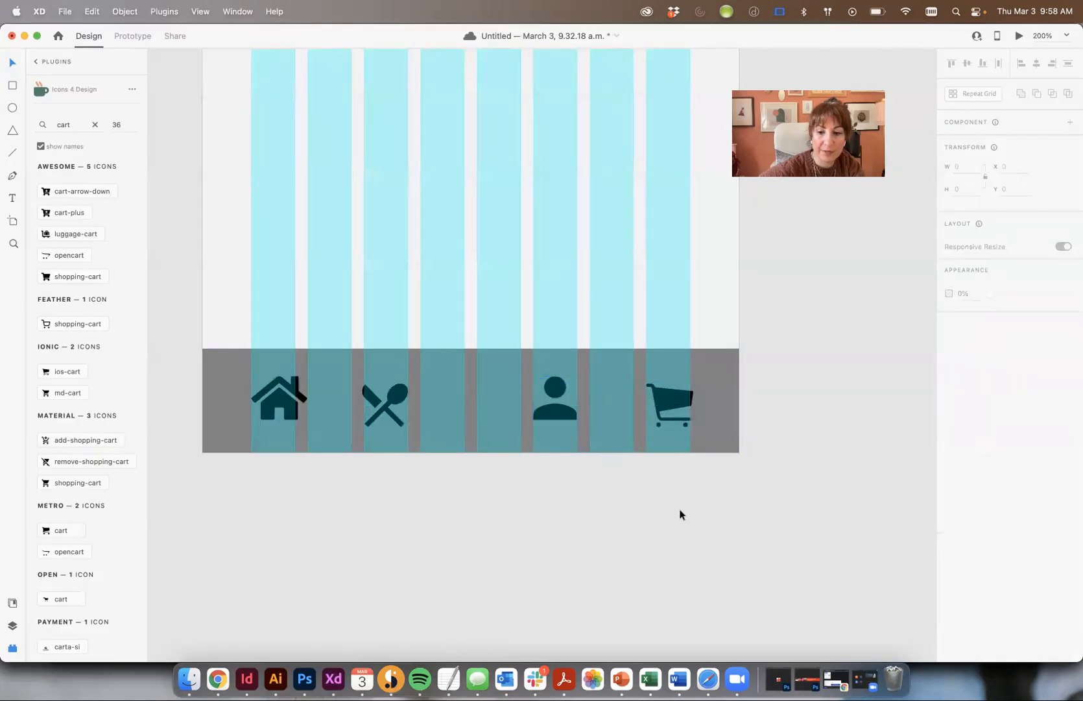
pyautogui.click(280, 407)
pyautogui.keyDown('shift'); pyautogui.click(401, 397); pyautogui.keyUp('shift')
pyautogui.keyDown('shift'); pyautogui.click(554, 392); pyautogui.keyUp('shift')
pyautogui.keyDown('shift'); pyautogui.click(669, 396); pyautogui.keyUp('shift')
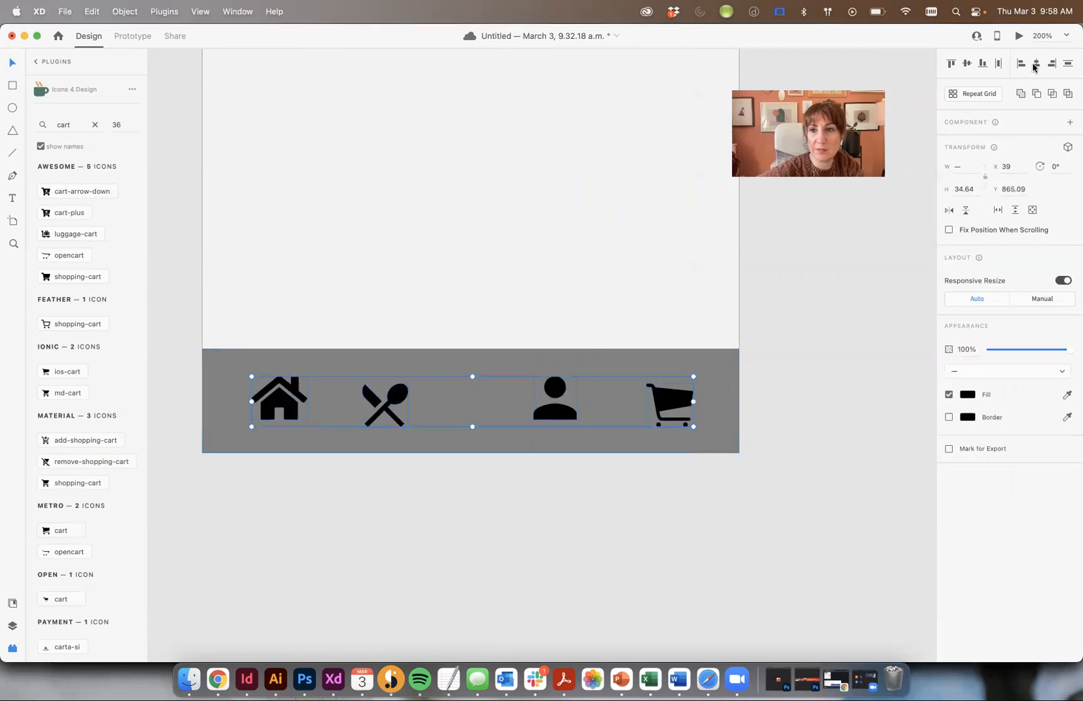
pyautogui.click(998, 64)
# - Align all four icons on their vertical centres, leaving the home icon deselected
pyautogui.click(780, 523)
pyautogui.moveTo(668, 399); pyautogui.dragTo(663, 399)
pyautogui.press('super+z')
pyautogui.keyDown('shift'); pyautogui.click(549, 415); pyautogui.keyUp('shift')
pyautogui.keyDown('shift'); pyautogui.click(429, 398); pyautogui.keyUp('shift')
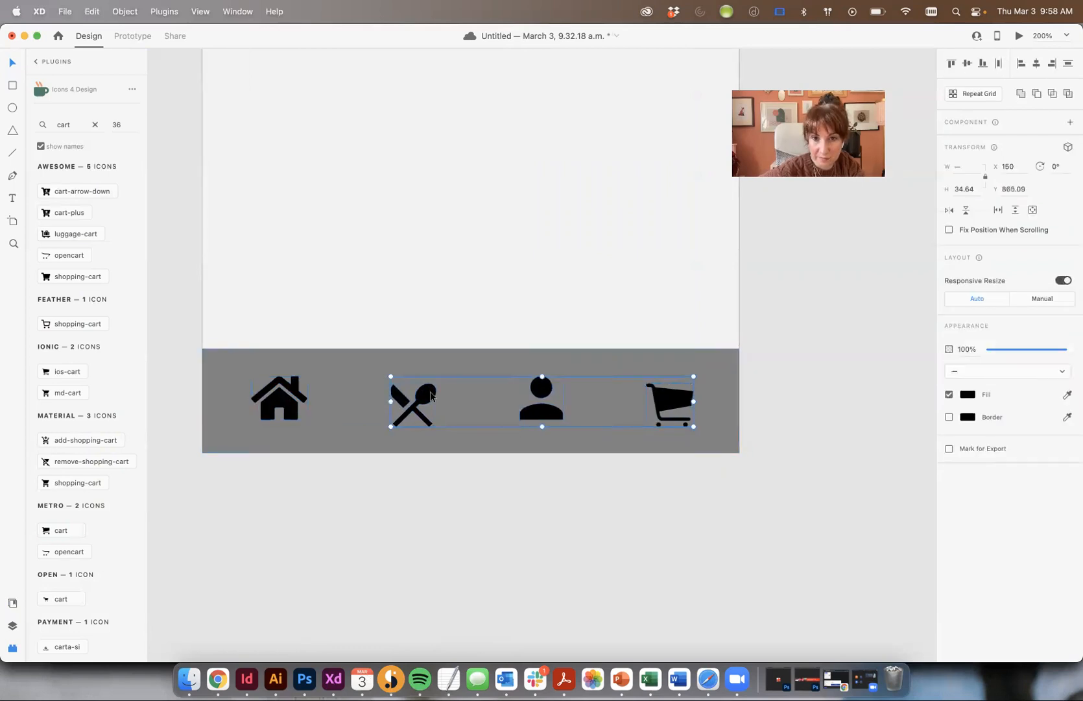
pyautogui.keyDown('shift'); pyautogui.click(302, 397); pyautogui.keyUp('shift')
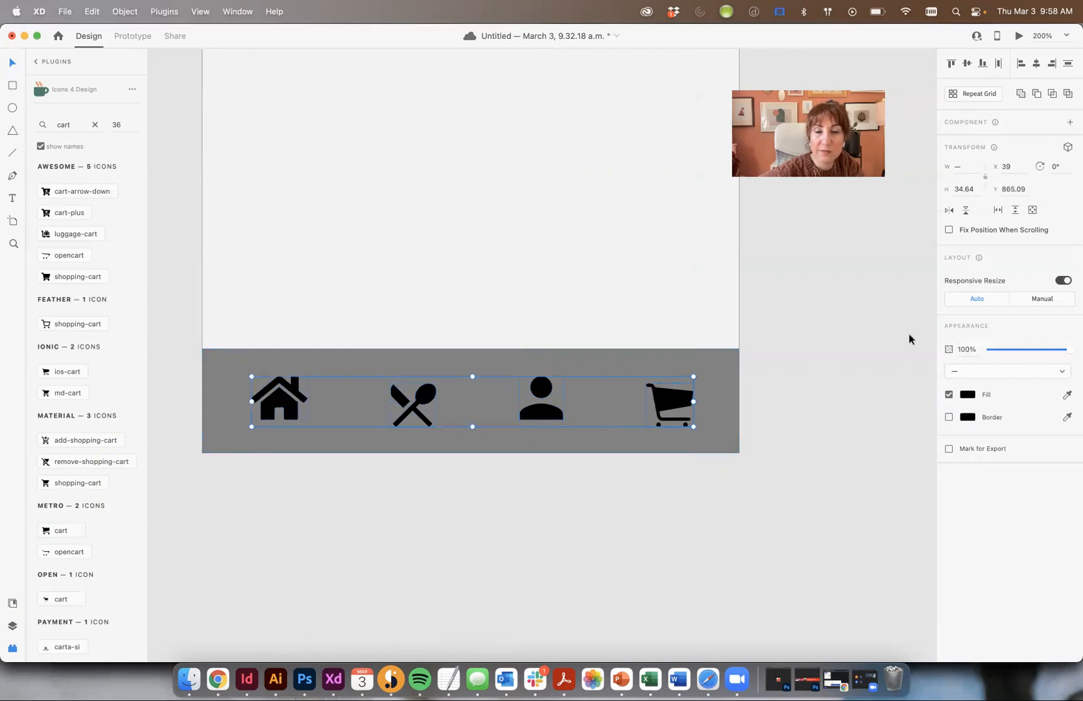
pyautogui.click(966, 64)
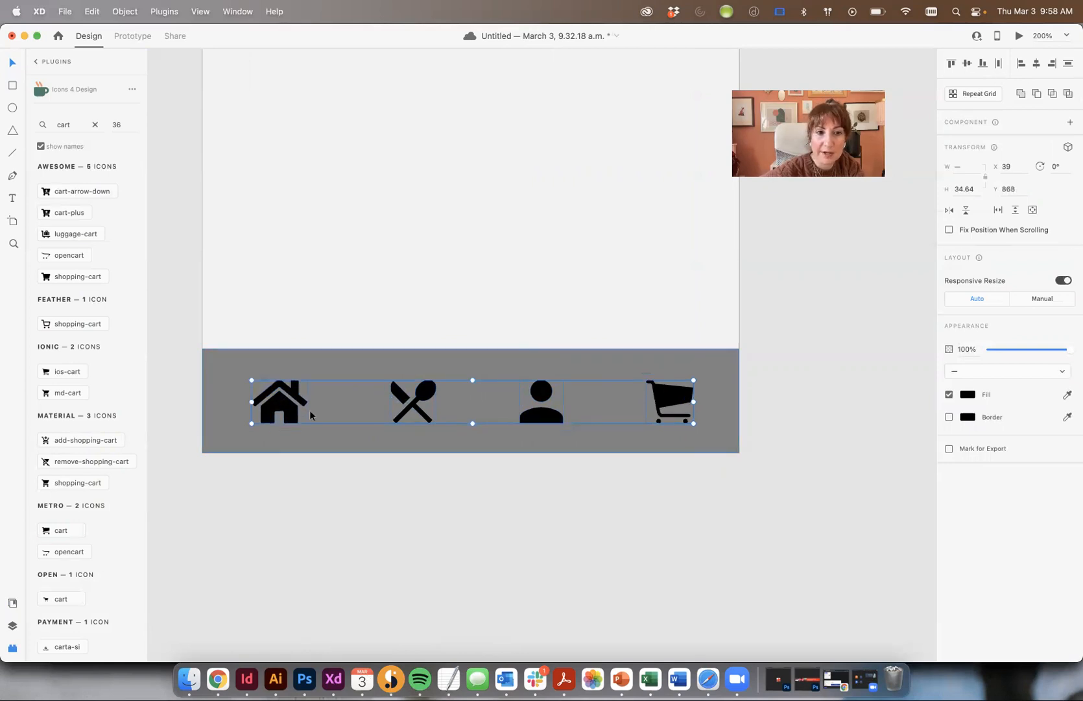
pyautogui.keyDown('shift'); pyautogui.click(297, 398); pyautogui.keyUp('shift')
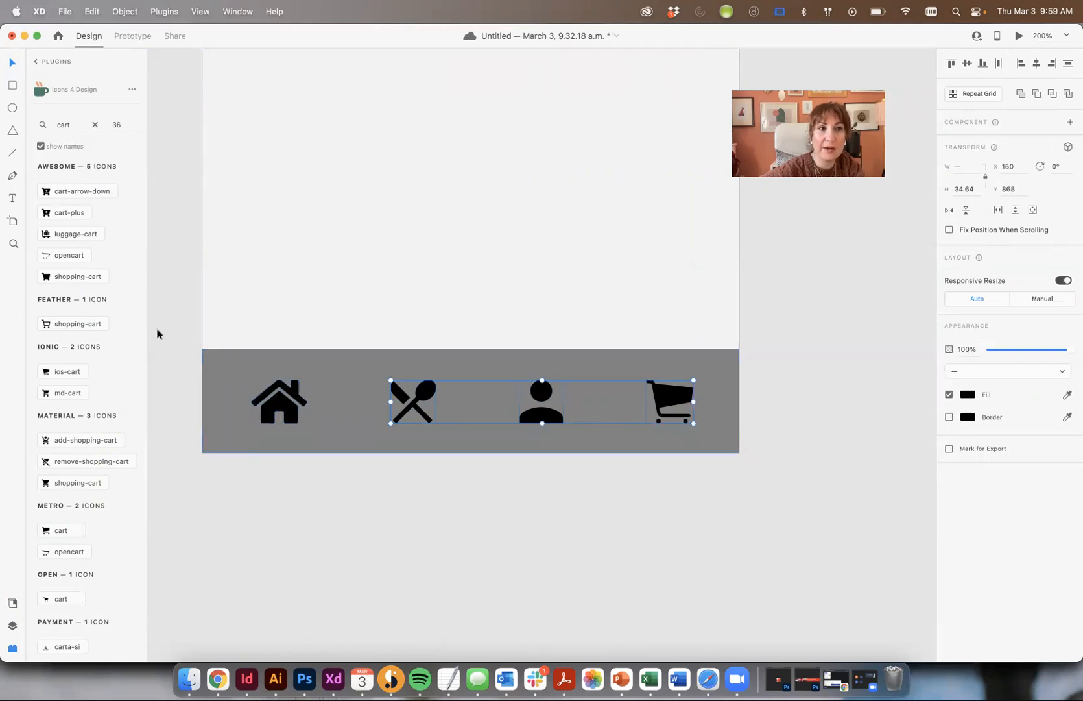
# - Colour the utensils, person and cart icons #B9B9B9 grey from the document's saved colours
pyautogui.click(13, 604)
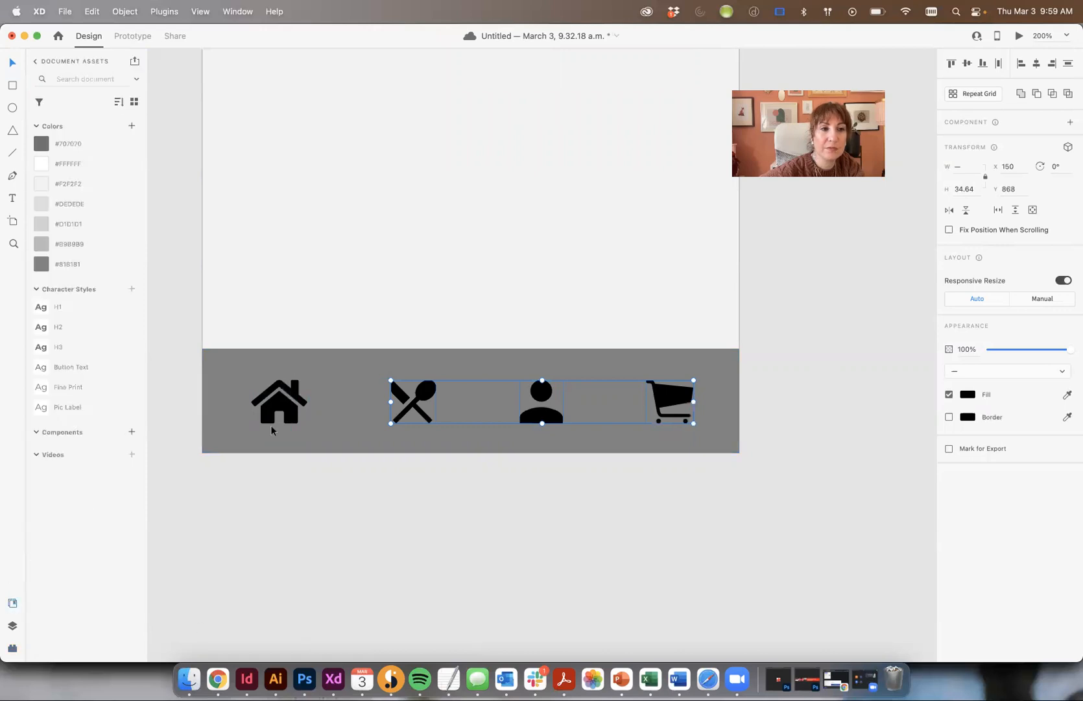
pyautogui.click(65, 163)
pyautogui.click(67, 191)
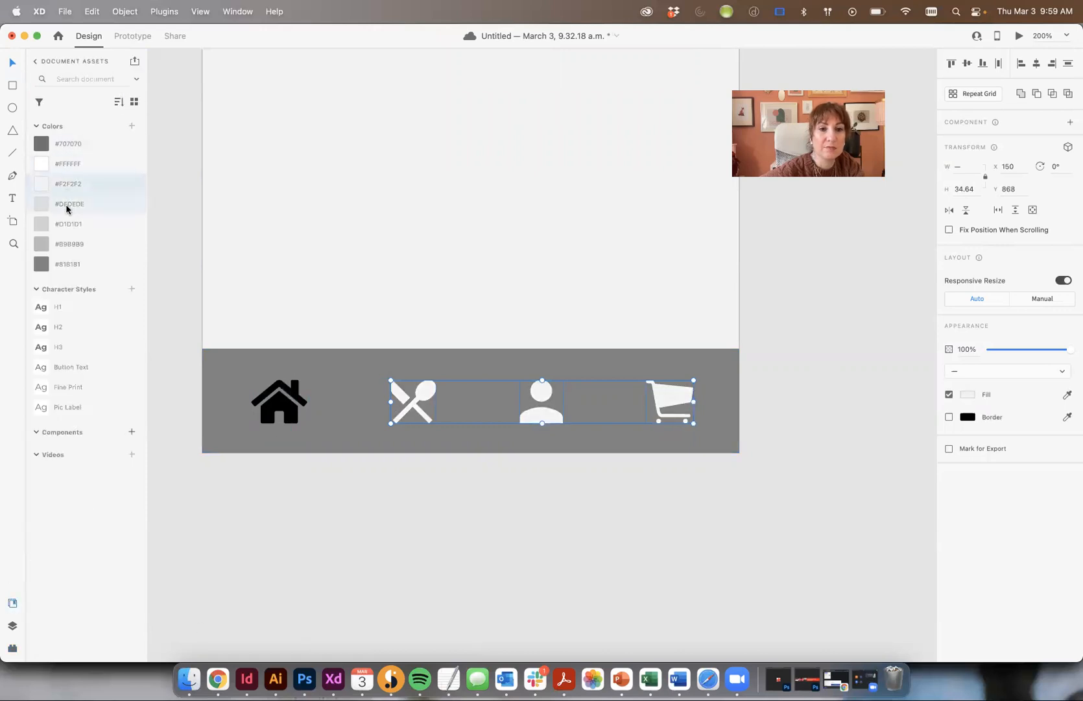
pyautogui.click(65, 204)
pyautogui.click(72, 228)
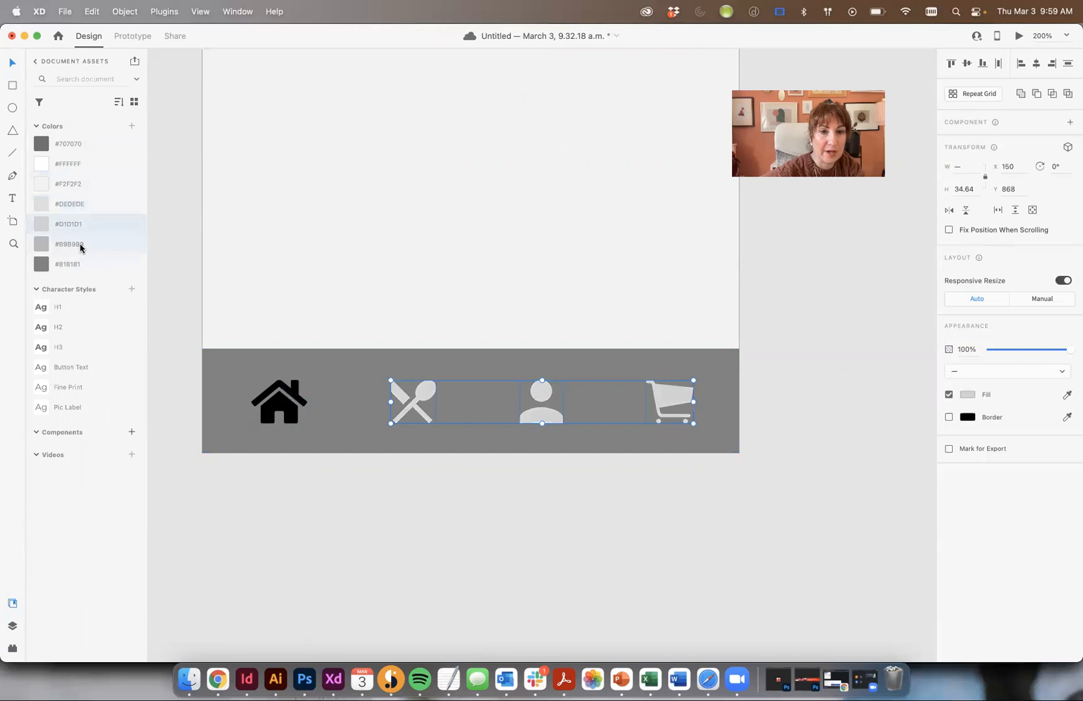
pyautogui.click(79, 244)
pyautogui.click(811, 359)
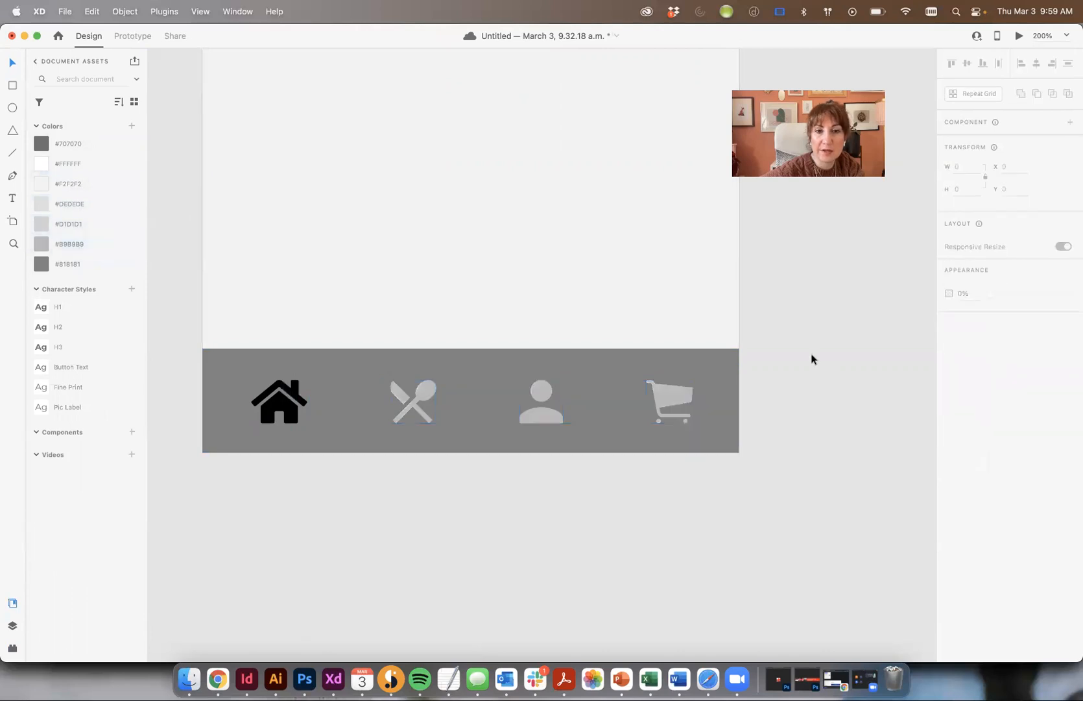
# - Make the home icon #FFFFFF white, then reselect the three grey icons and zoom out
pyautogui.click(282, 405)
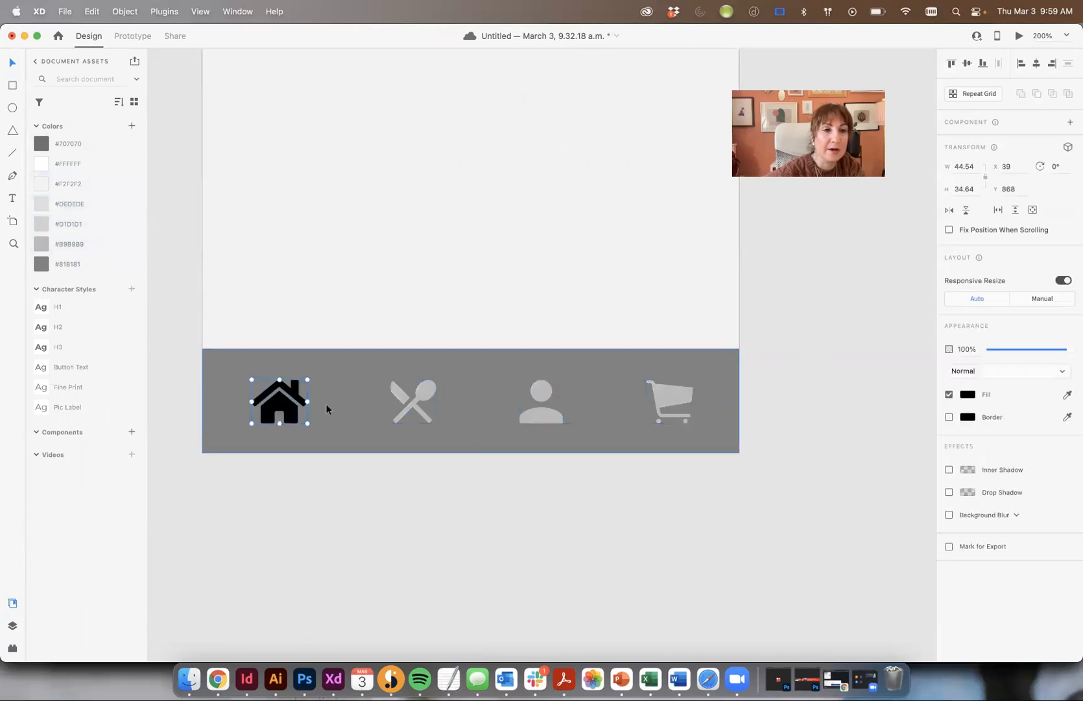
pyautogui.click(44, 163)
pyautogui.click(435, 391)
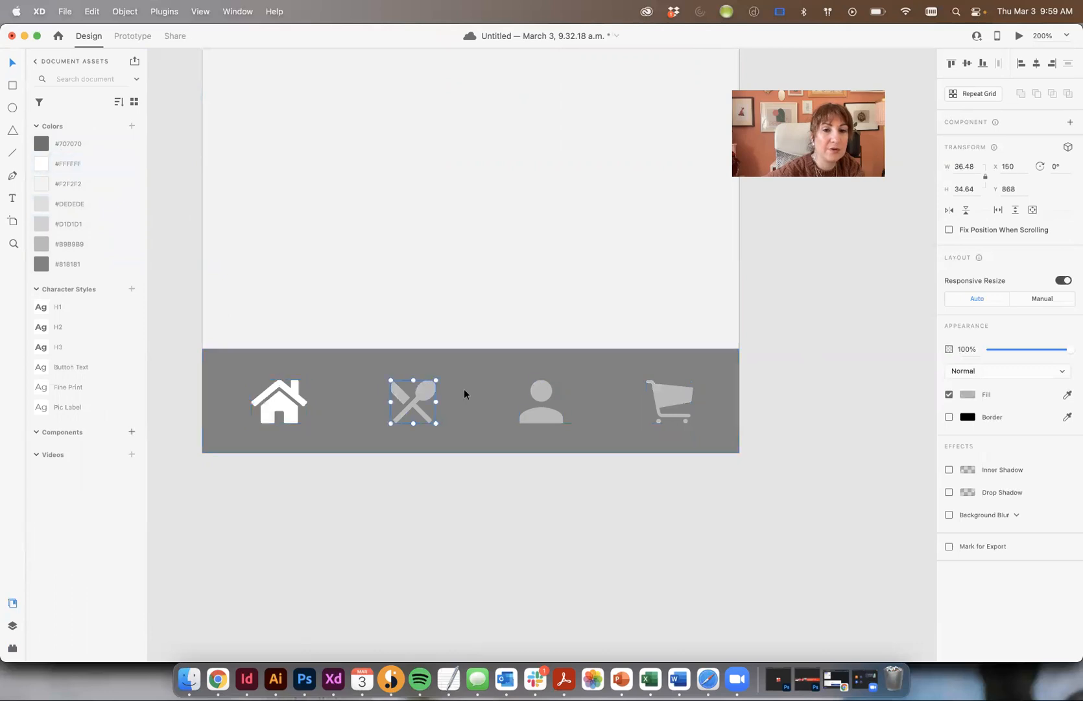
pyautogui.keyDown('shift'); pyautogui.click(544, 389); pyautogui.keyUp('shift')
pyautogui.keyDown('shift'); pyautogui.click(665, 390); pyautogui.keyUp('shift')
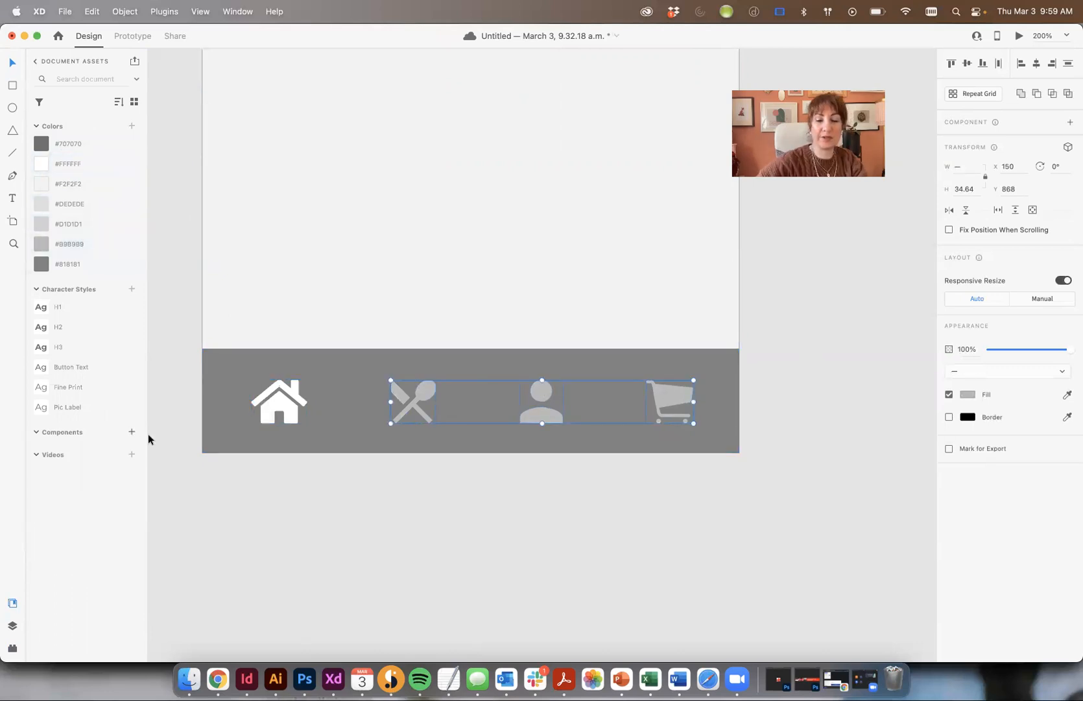
pyautogui.press('super+minus')
pyautogui.press('super+minus')
pyautogui.press('super+minus')
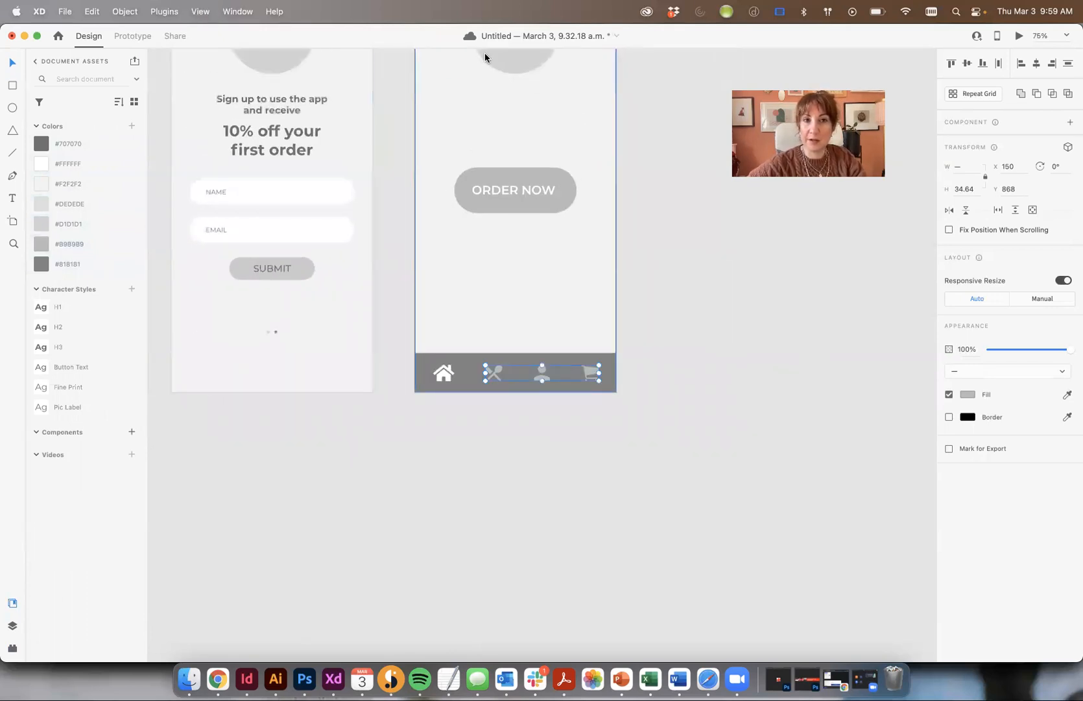